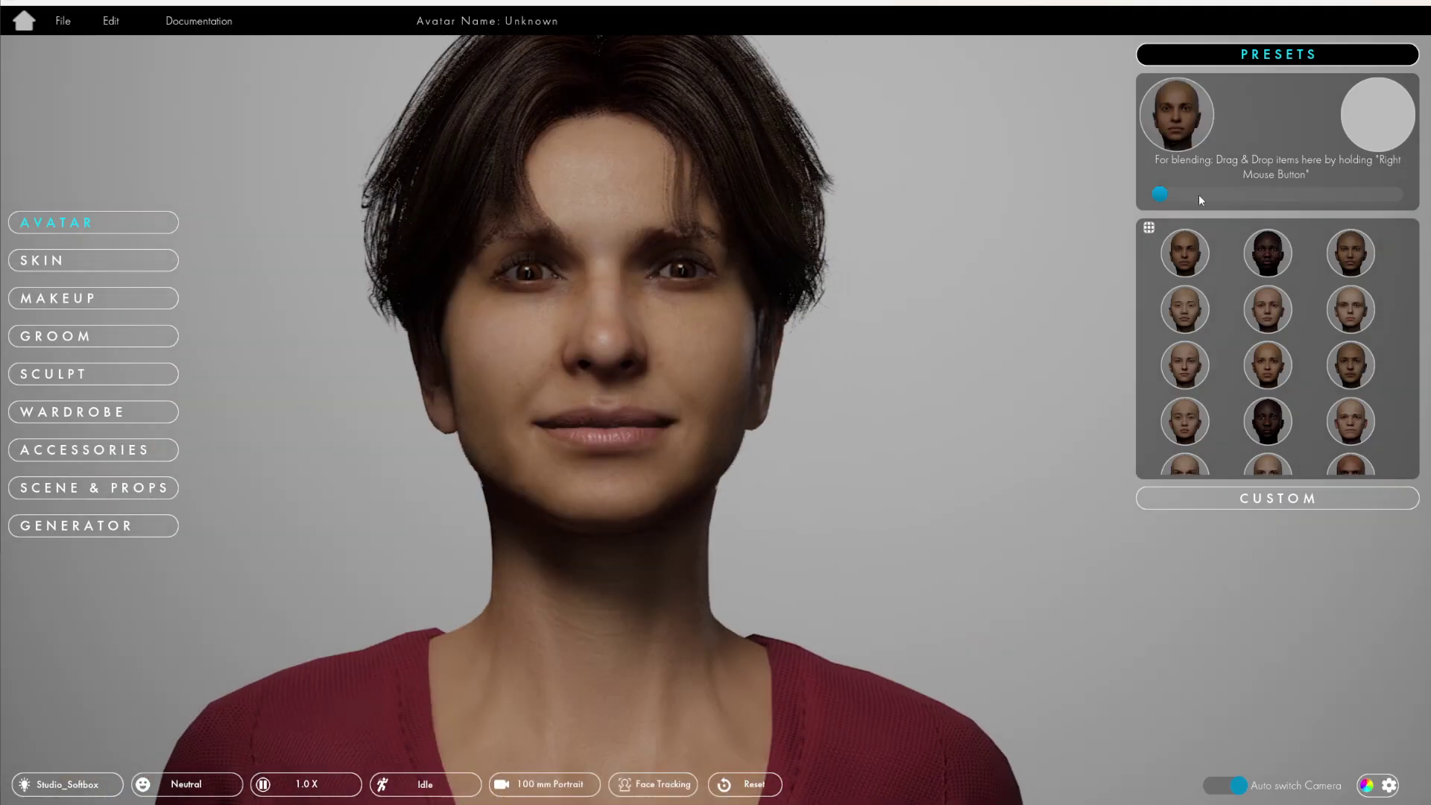
- Blend the current avatar fully with a light-skinned face preset
drag(1199, 195, 1287, 196)
click(1287, 504)
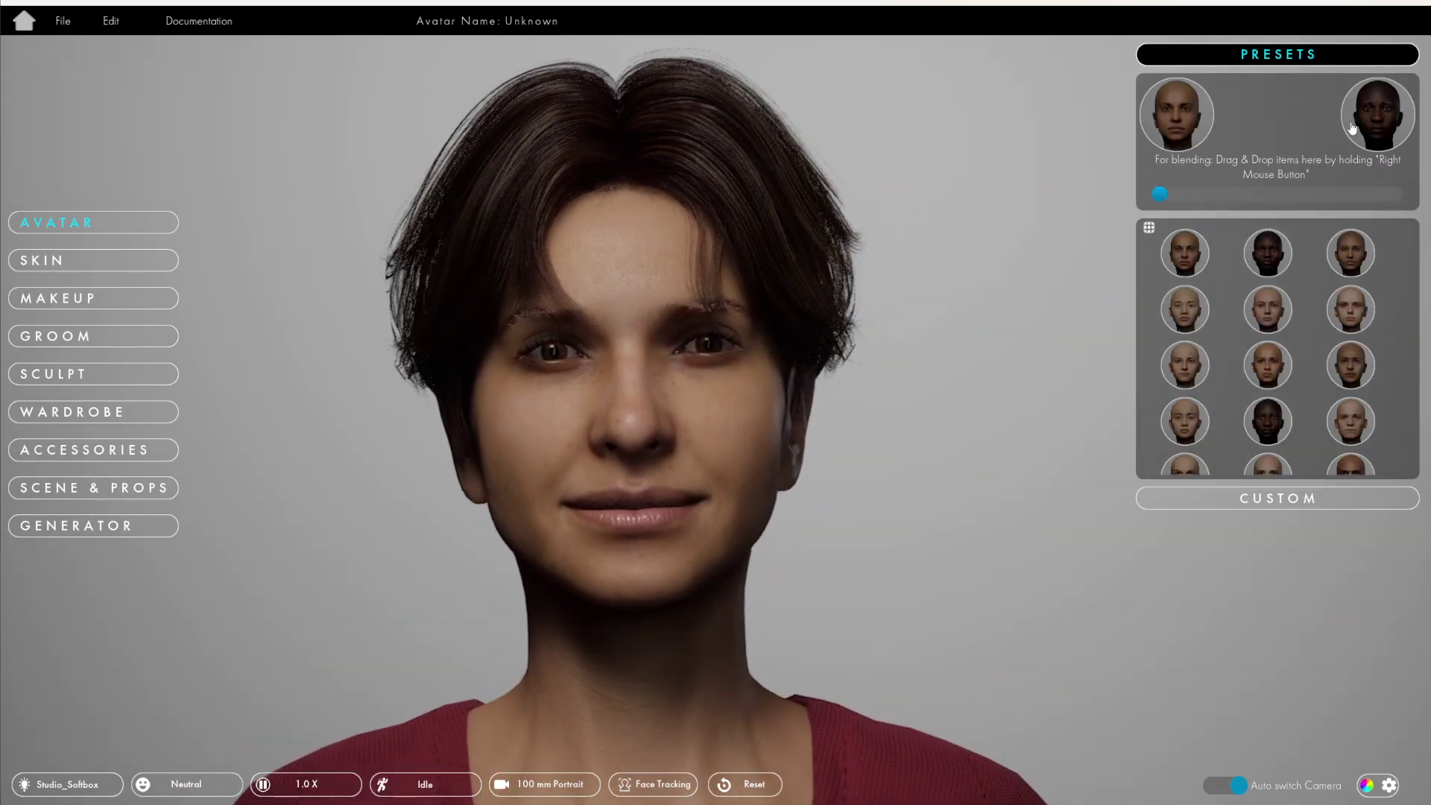
drag(1159, 193, 1265, 194)
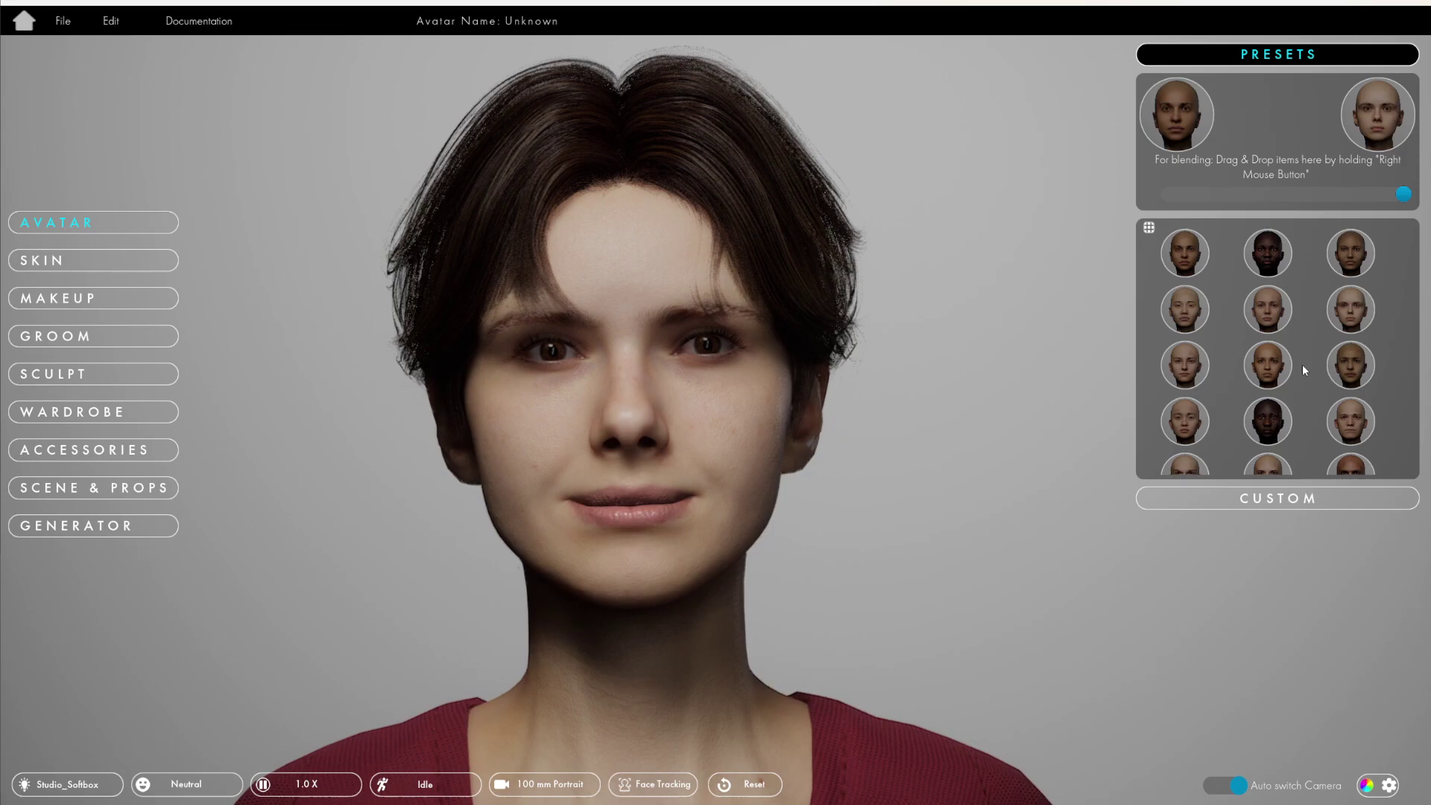
- Return the face blend to zero and load a different avatar preset, accepting the removal of all changes
scroll(1303, 370, down, 5)
drag(1285, 194, 1159, 193)
click(1163, 227)
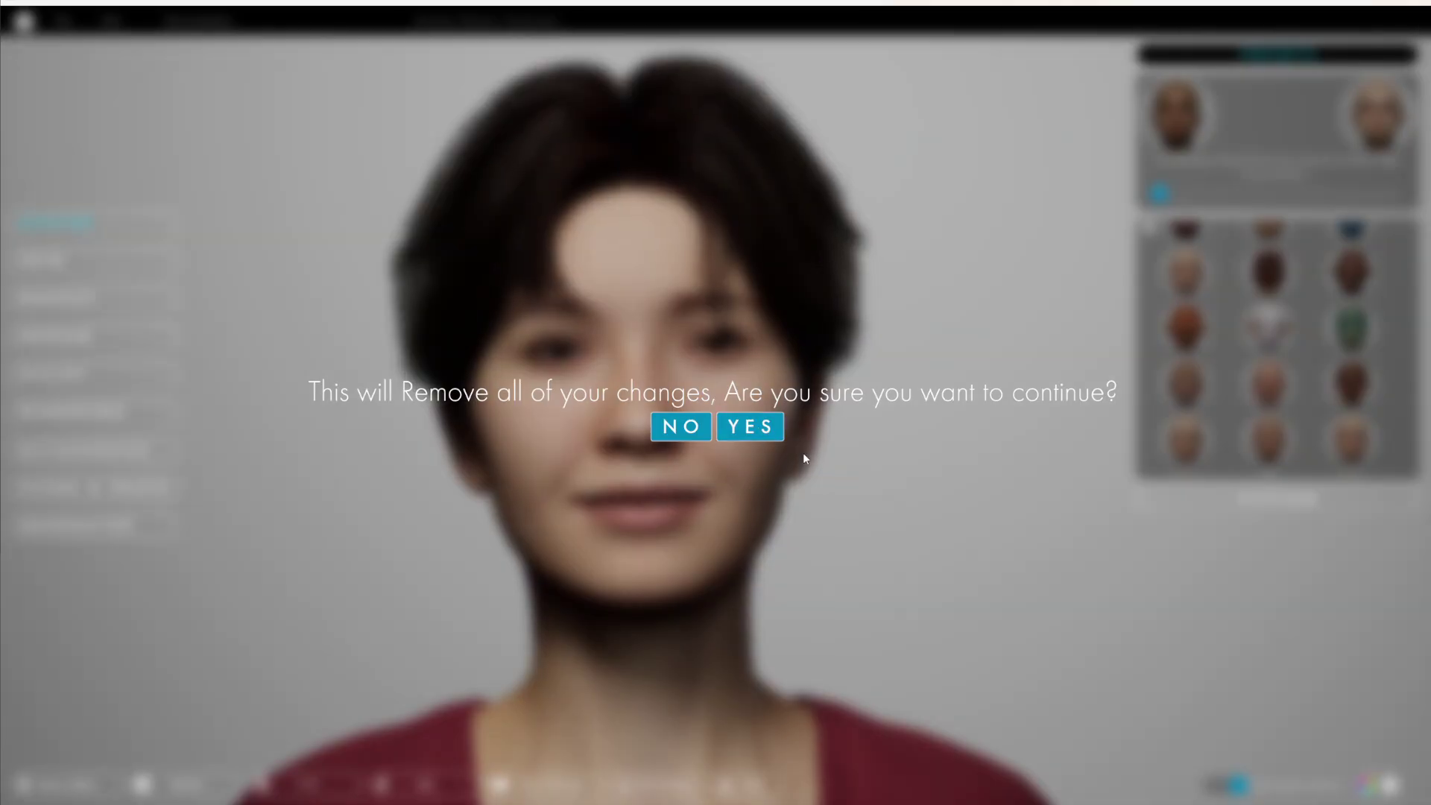
click(750, 426)
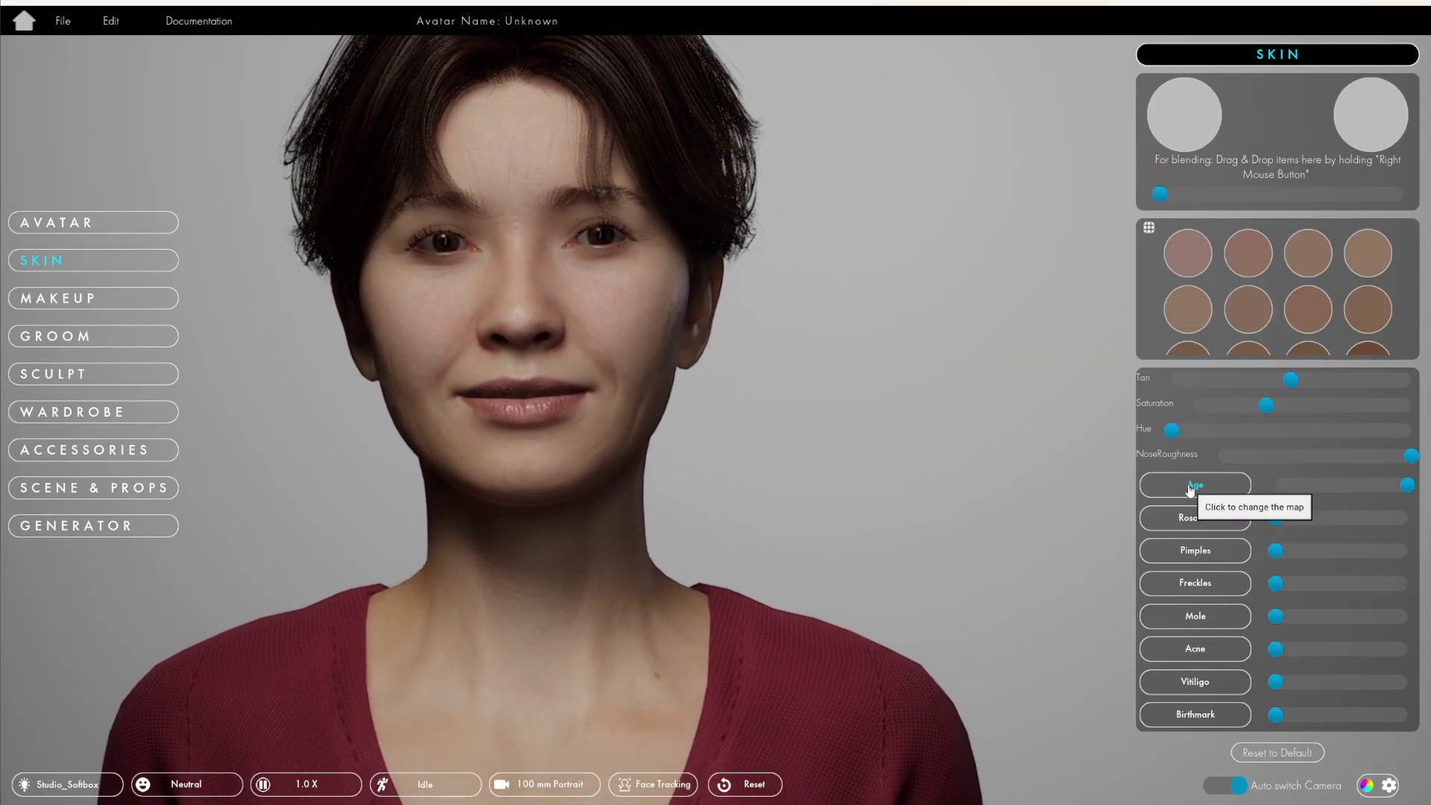
- Cycle through the Age skin maps at full strength on the avatar's face
click(1192, 485)
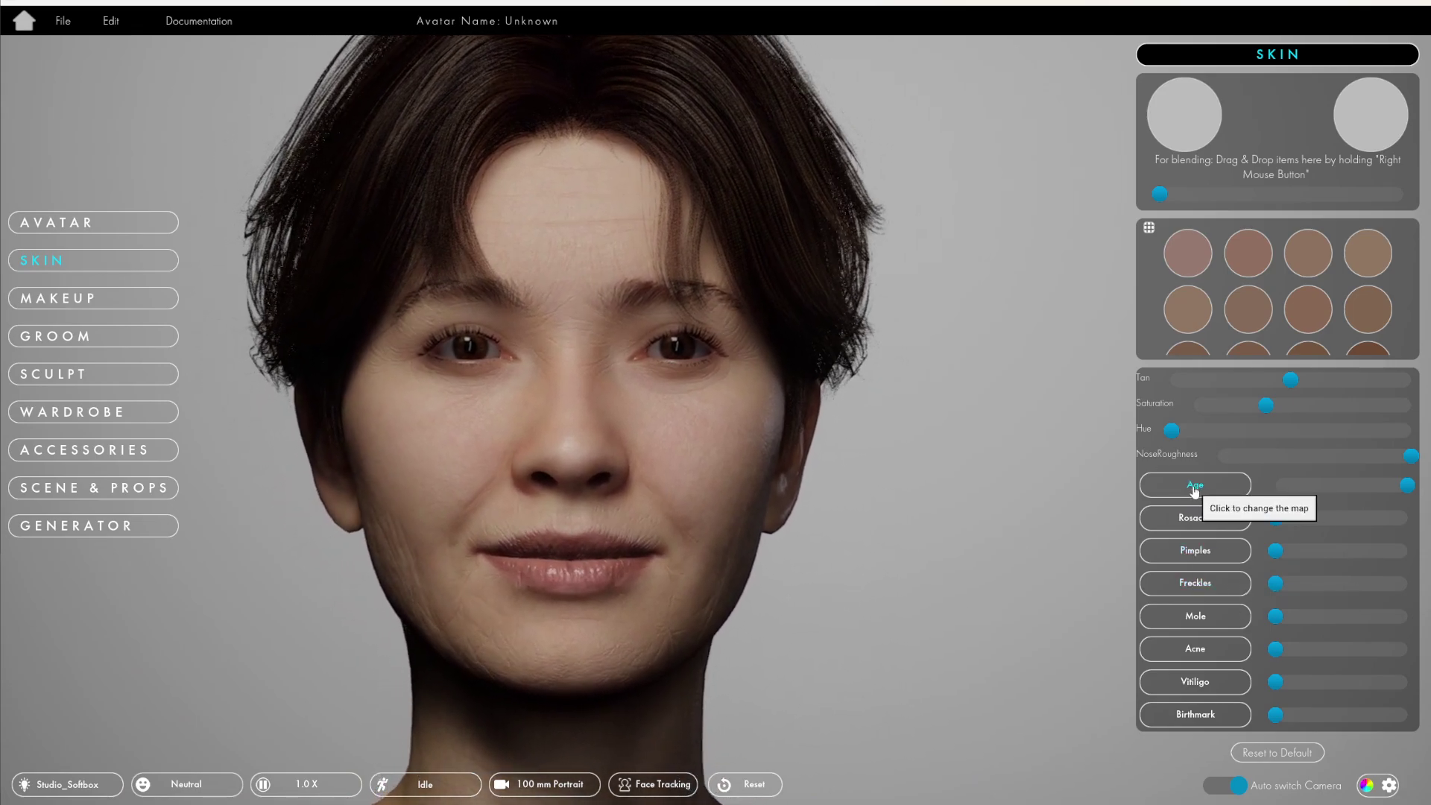
click(1195, 486)
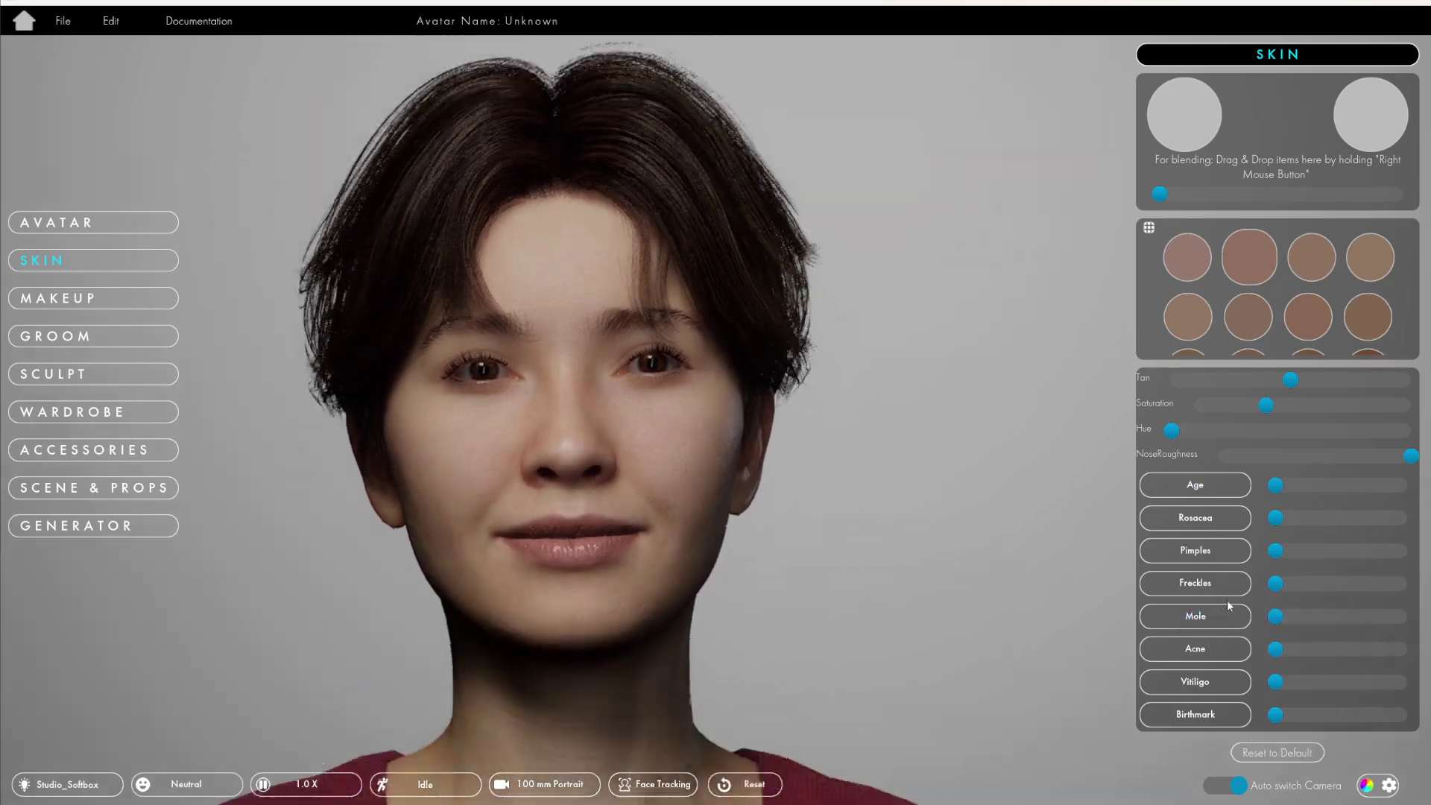
- Look through the Eyeshadow, Eyeliner, Facepaint, Eye lens and Special makeup categories
click(82, 298)
click(1221, 73)
click(1287, 72)
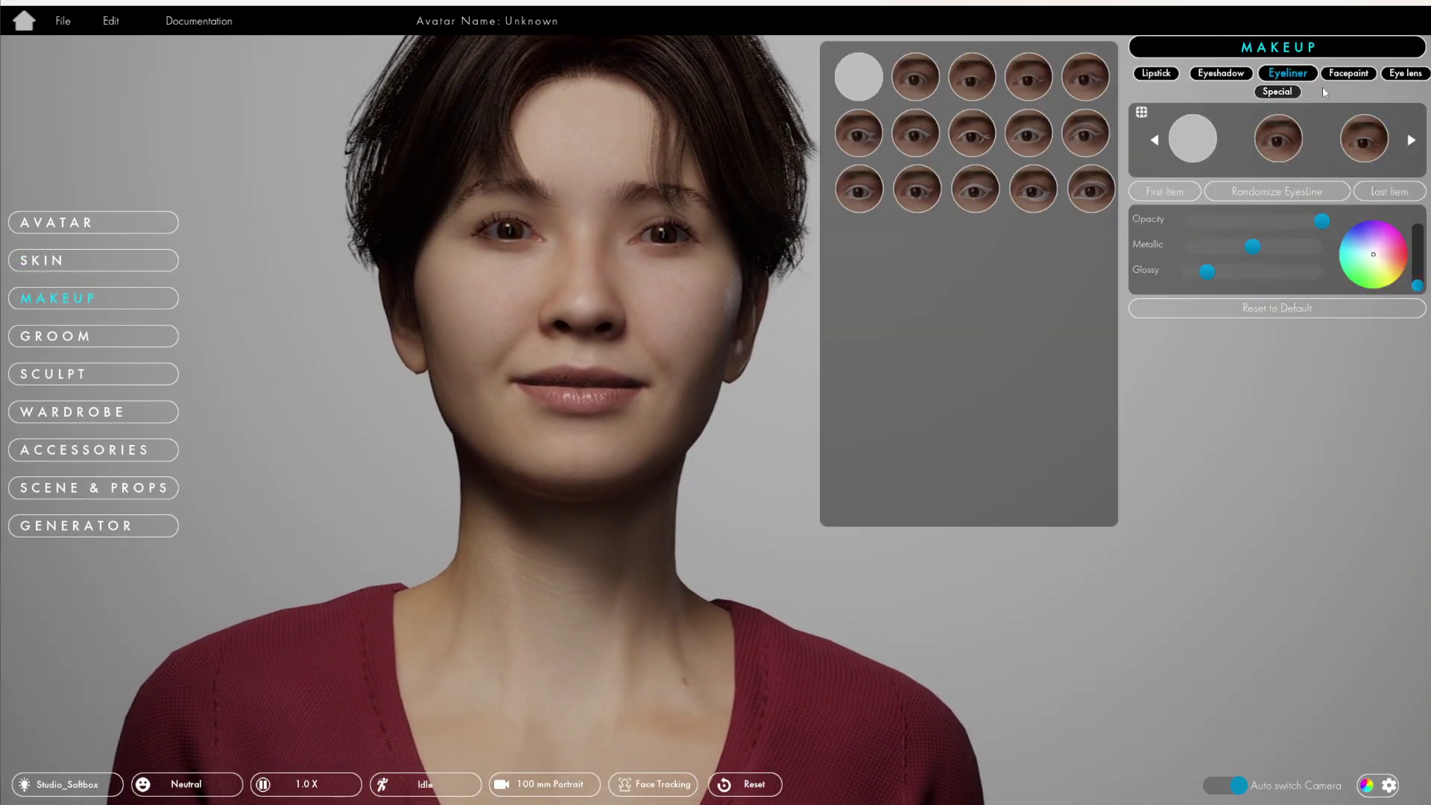
click(1348, 72)
click(1405, 72)
click(1277, 91)
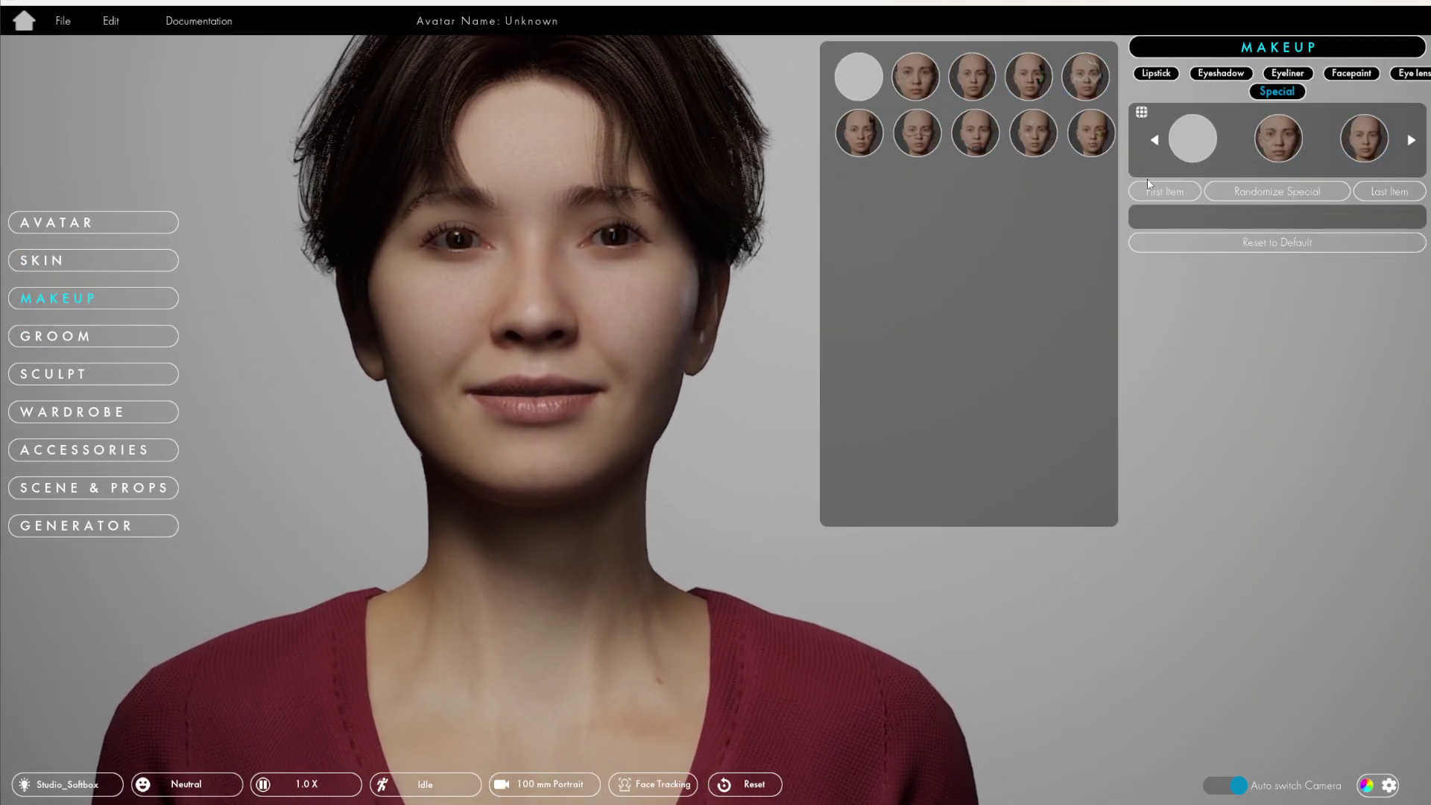
- Try the pink heart eye lens on the avatar and remove it again
click(1411, 72)
click(1090, 88)
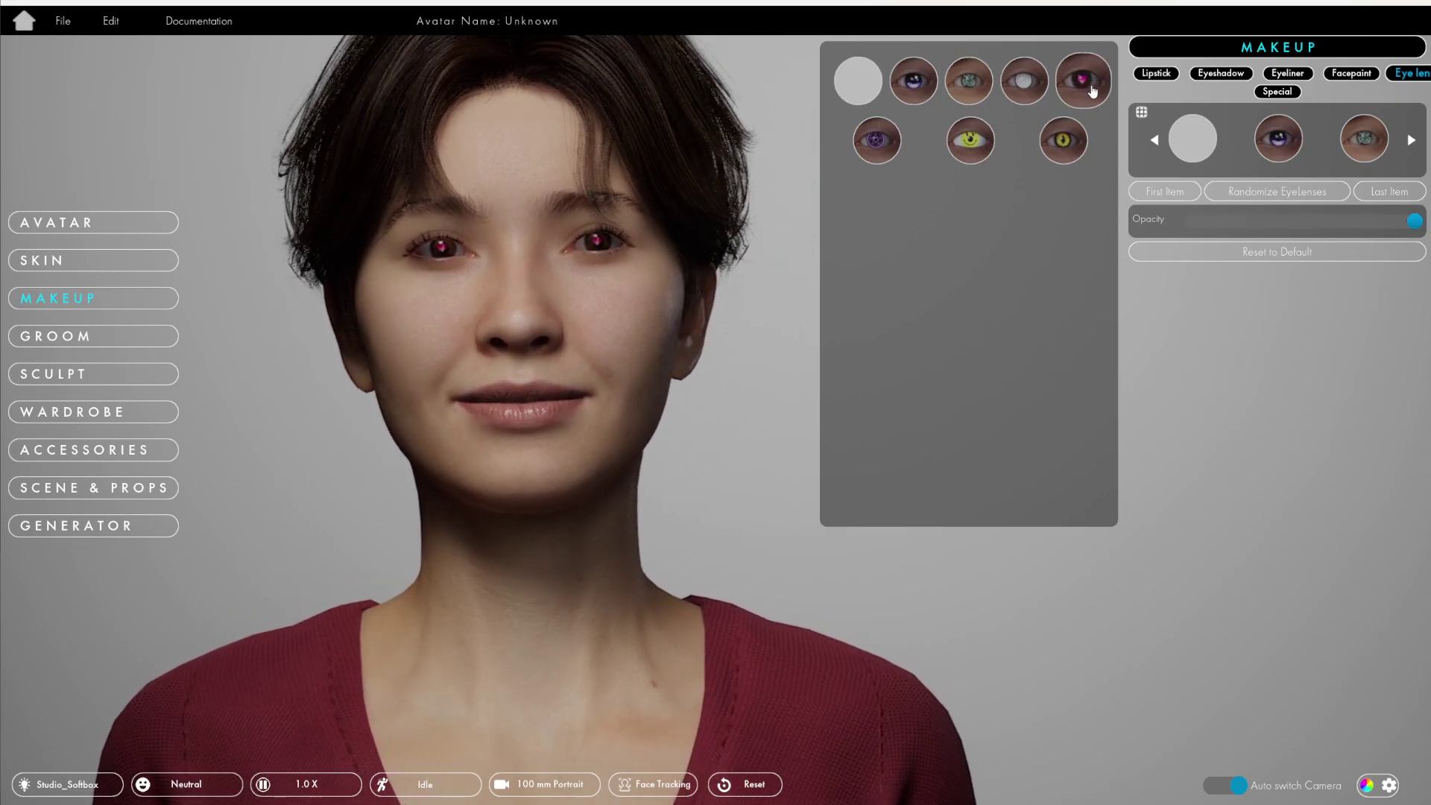
click(1187, 144)
click(1278, 92)
- Step through the eye lenses up to the purple star lens and return to the empty first item
click(1407, 74)
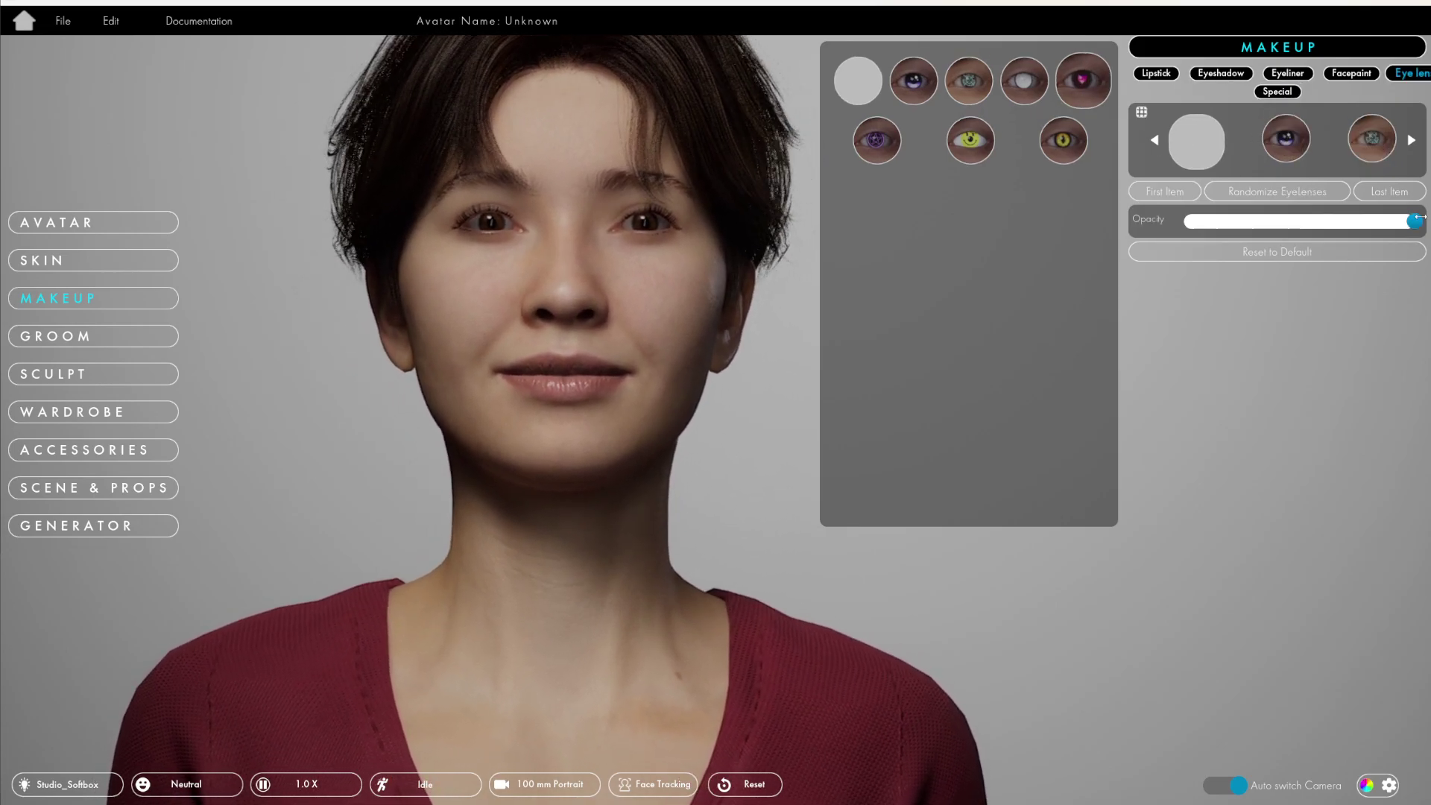
click(1411, 140)
click(1411, 140)
click(1411, 141)
click(1411, 140)
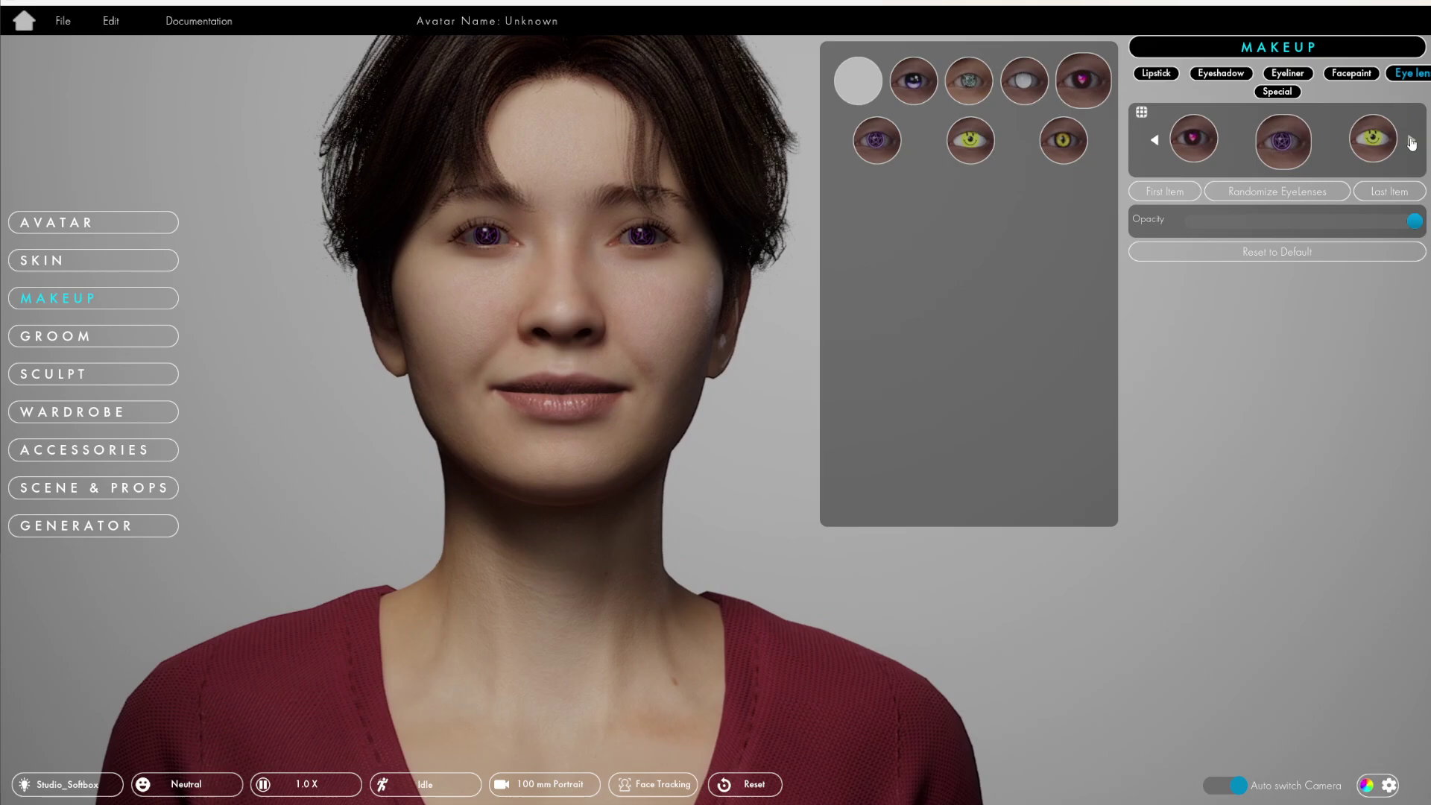
click(1164, 191)
click(1277, 91)
- Examine the Sculpt options for the eyes and iris, the wardrobe options and the avatar's appearance from another angle
click(73, 379)
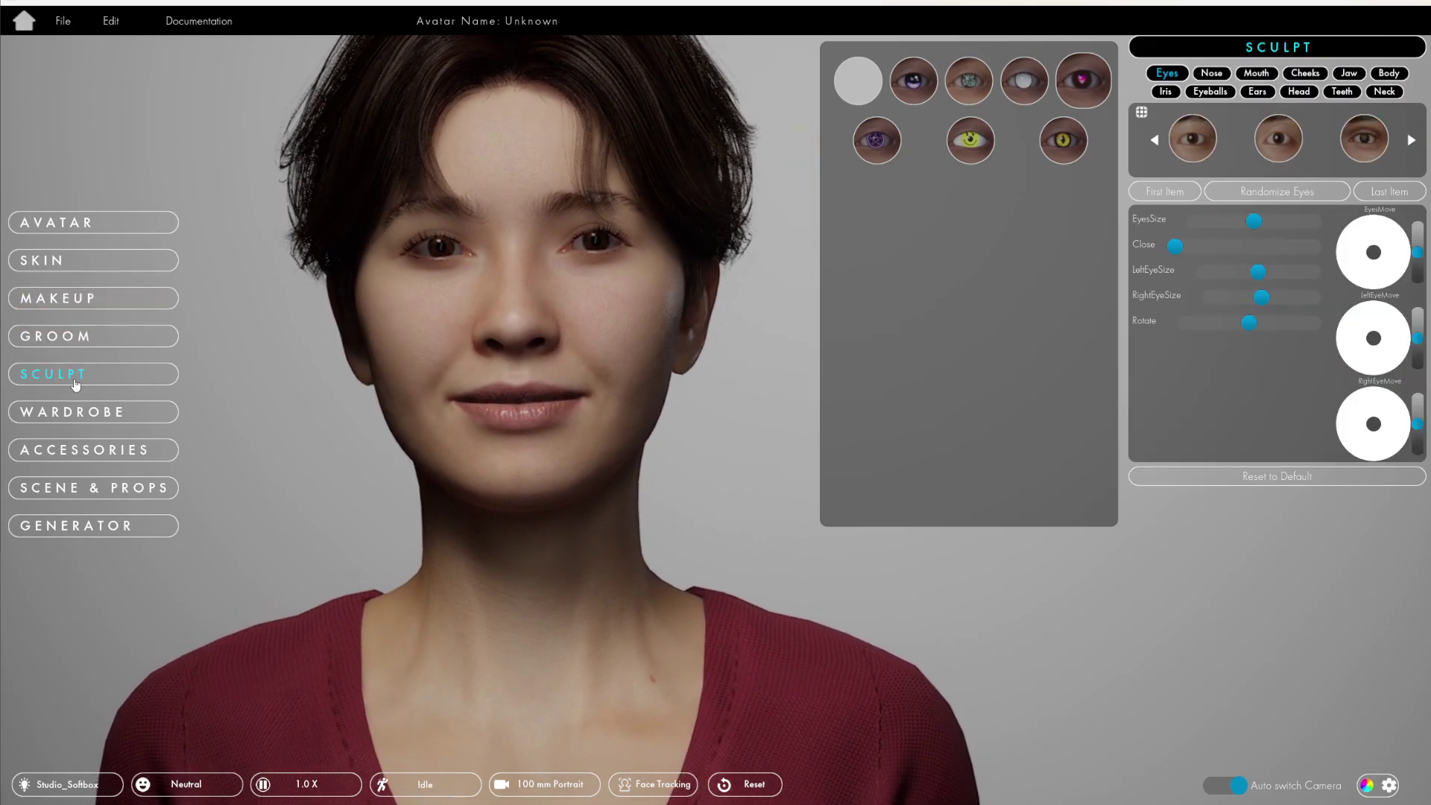
click(1165, 91)
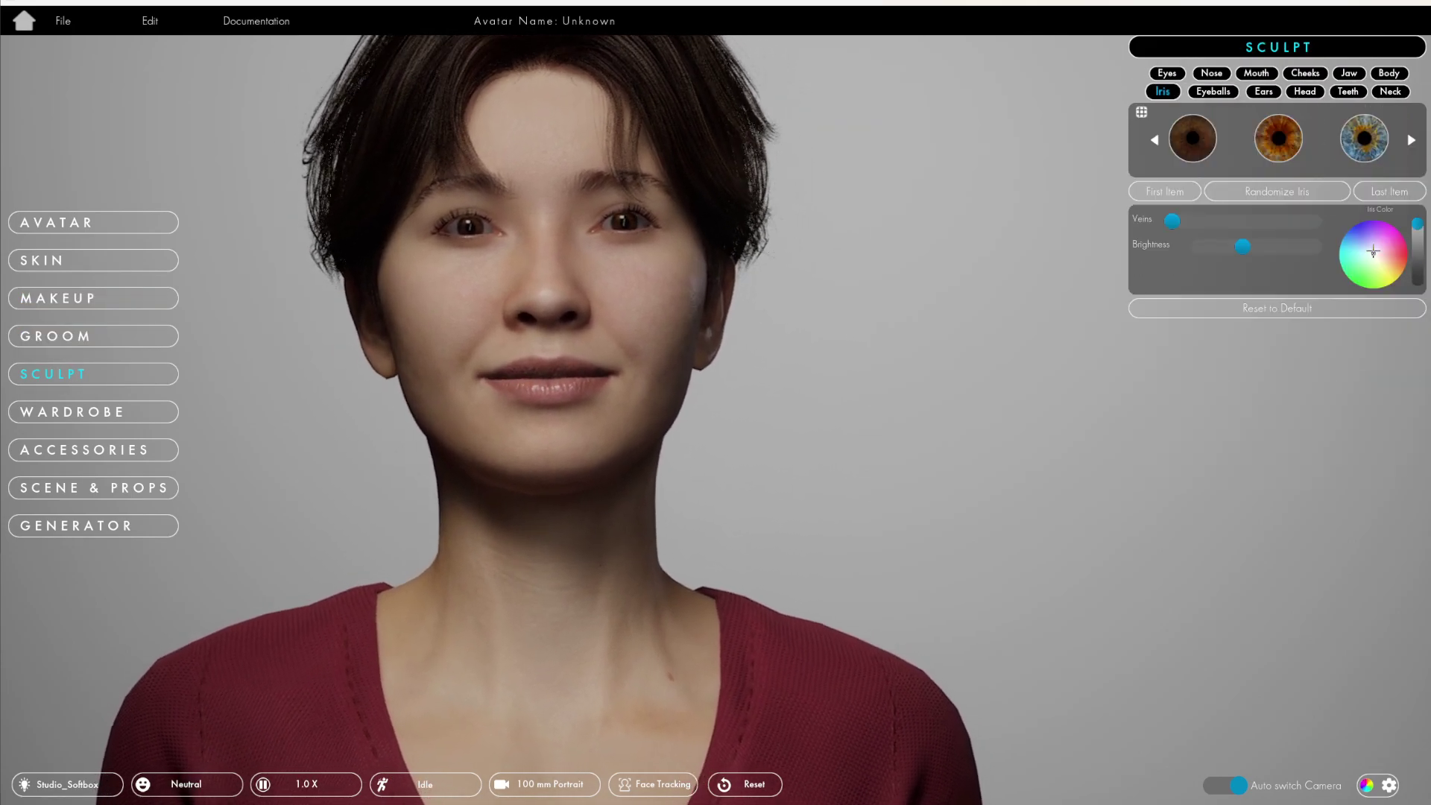
click(82, 413)
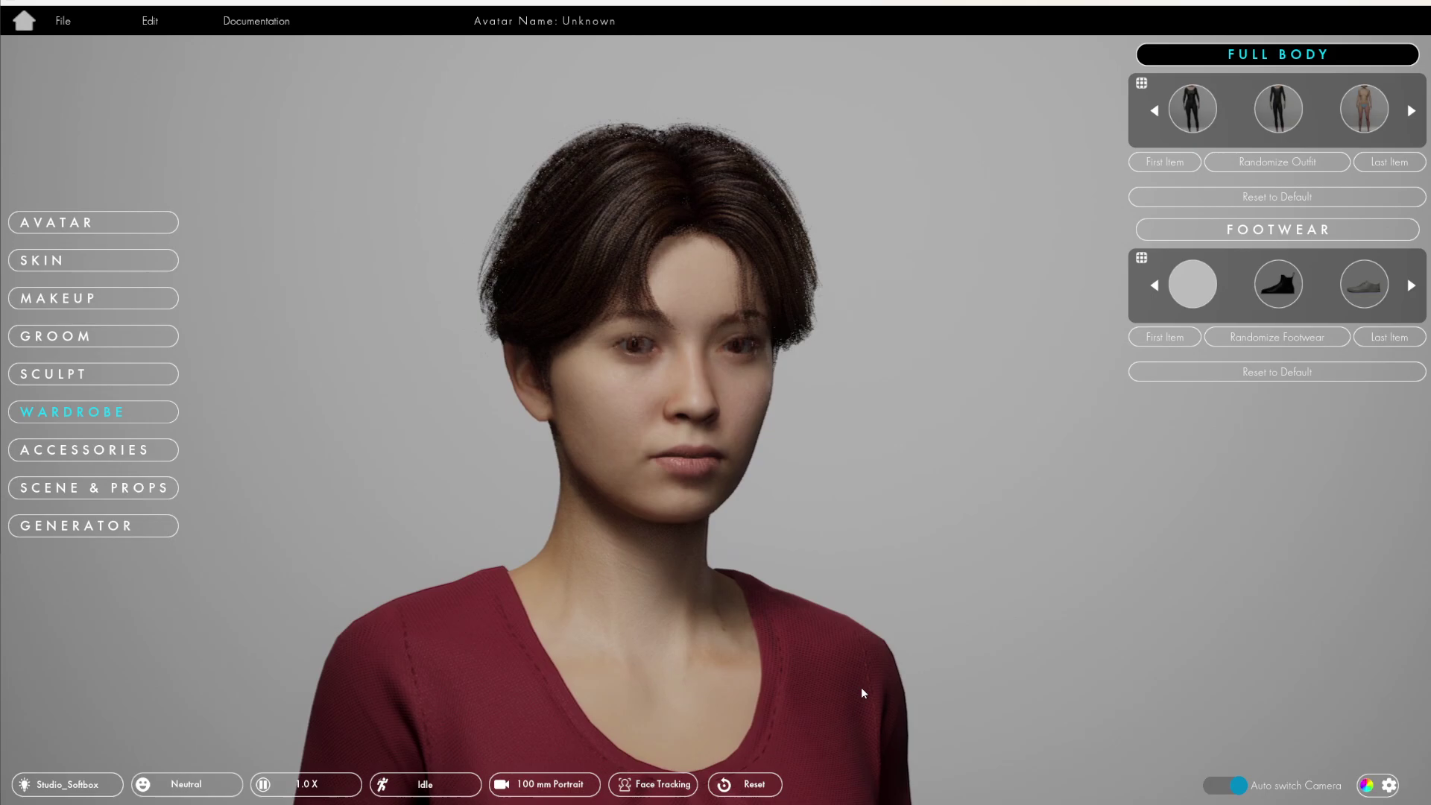
drag(715, 454, 603, 466)
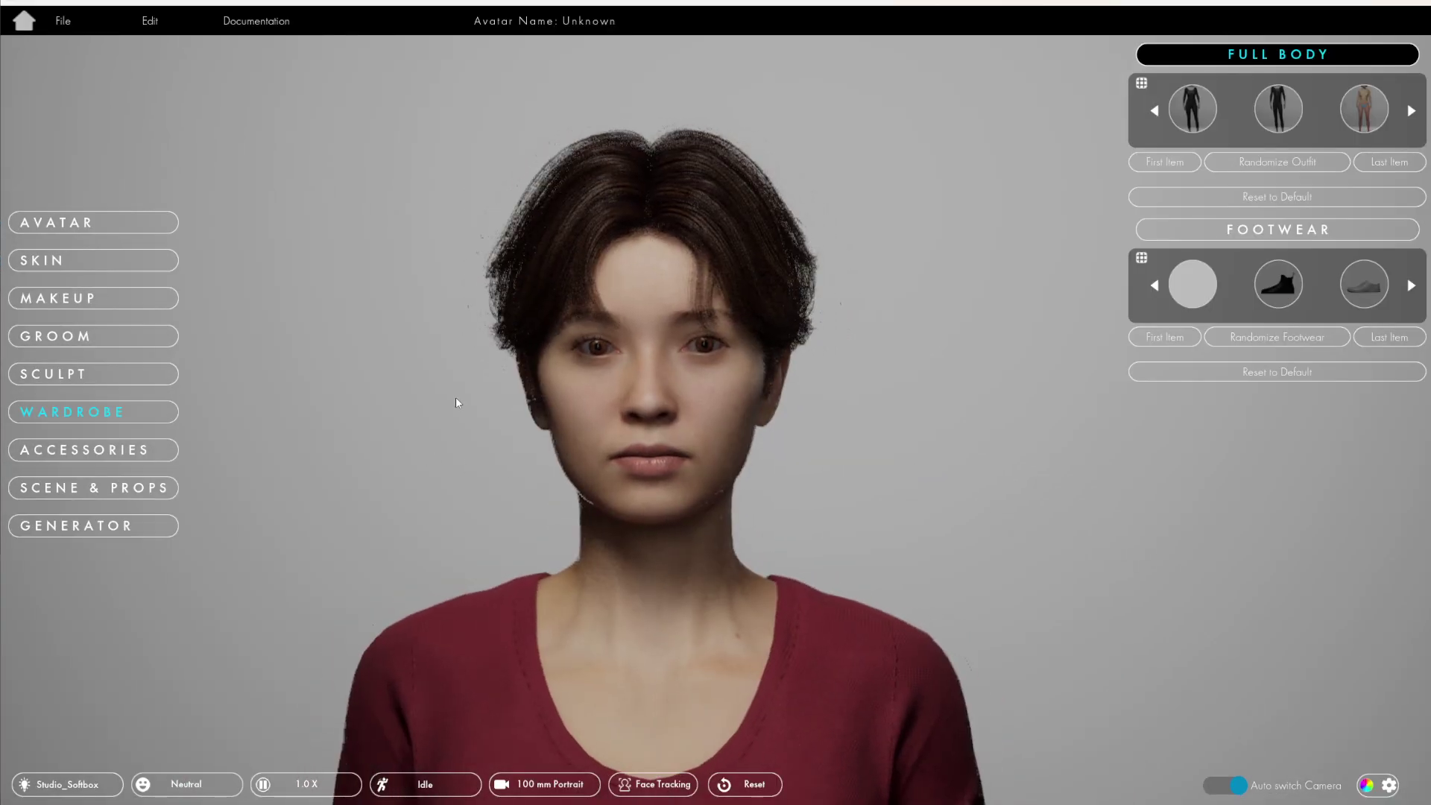
- Set up the avatar export with material merging off, 4096 textures, and both ARKIT and METAHUMAN blendshapes added
click(63, 20)
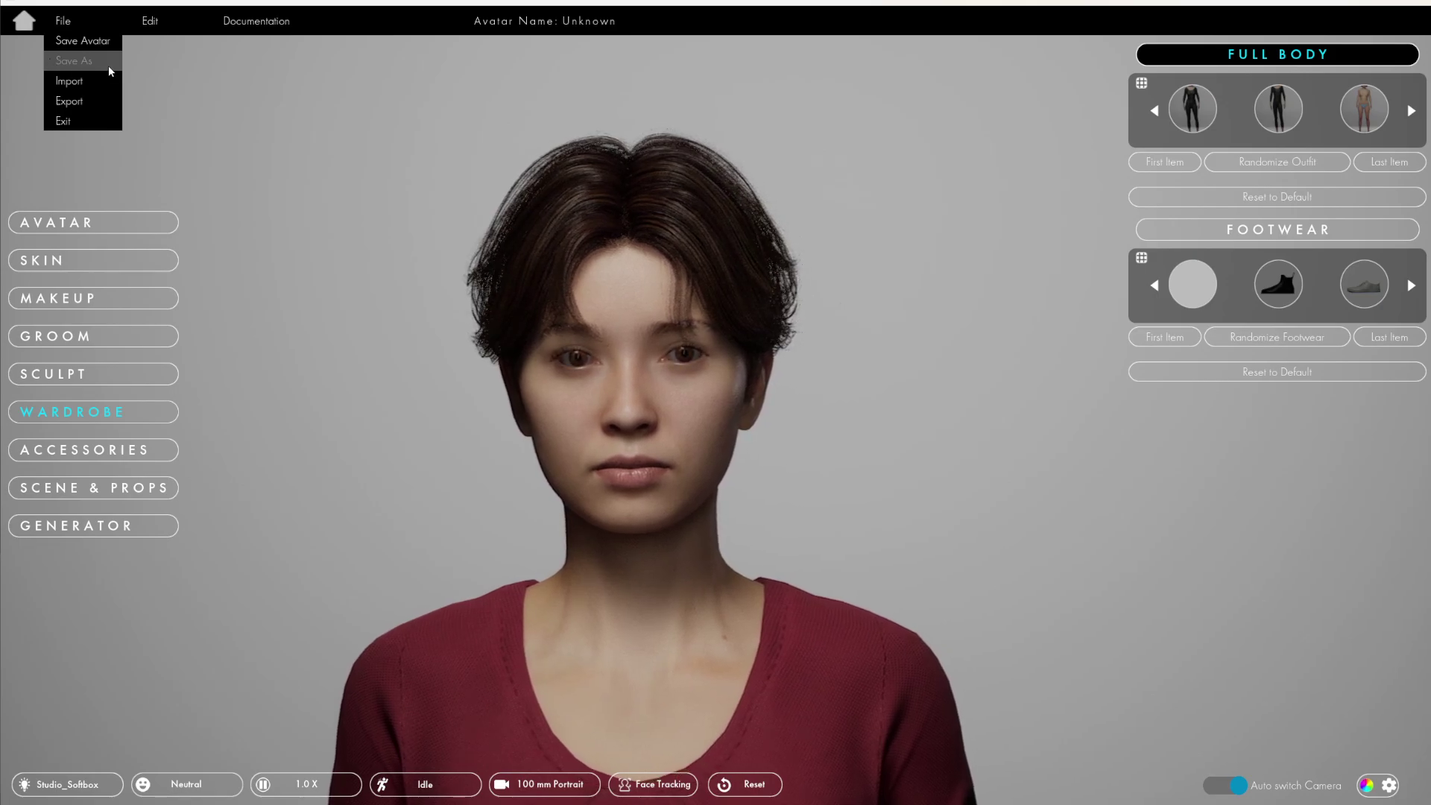
click(63, 22)
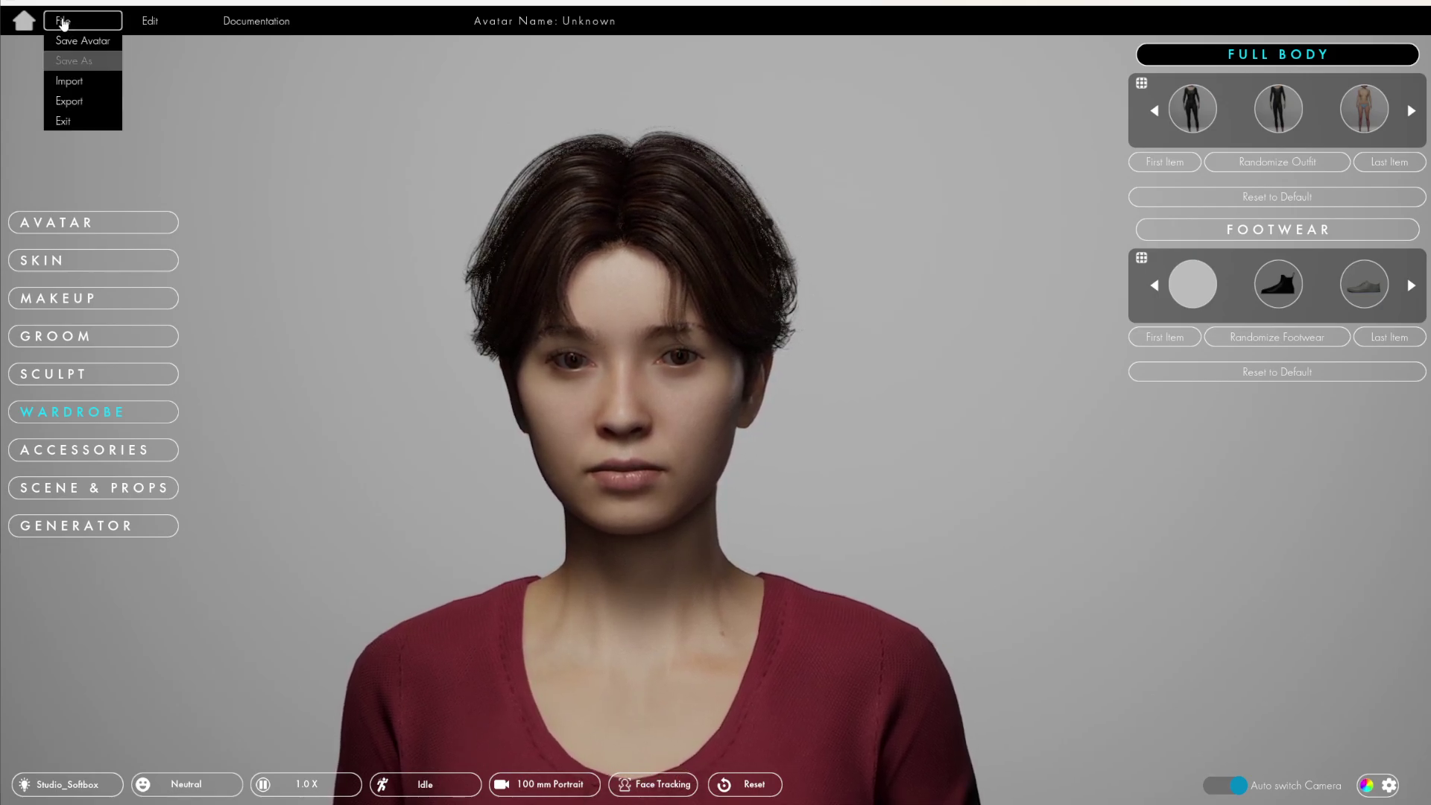
click(71, 102)
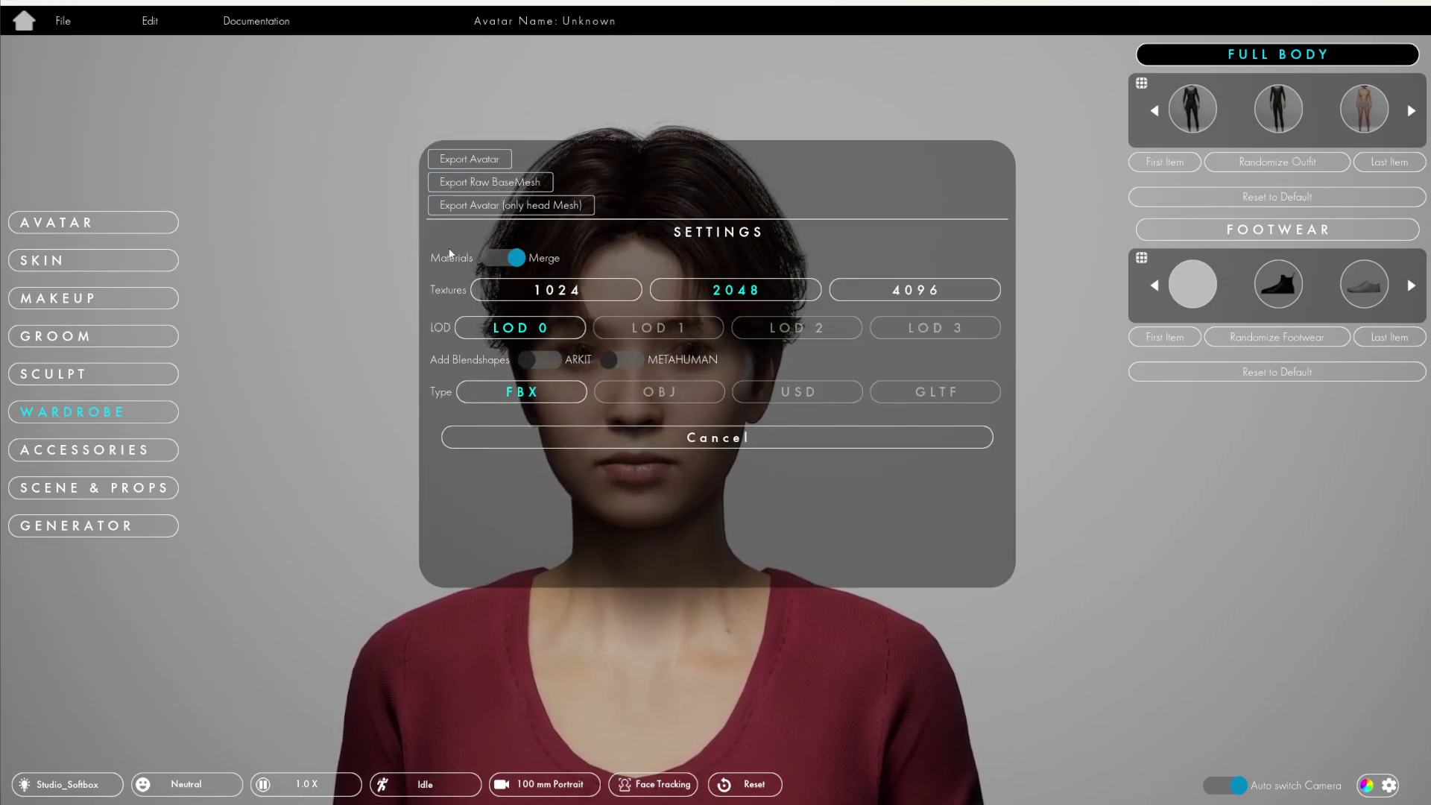
click(518, 258)
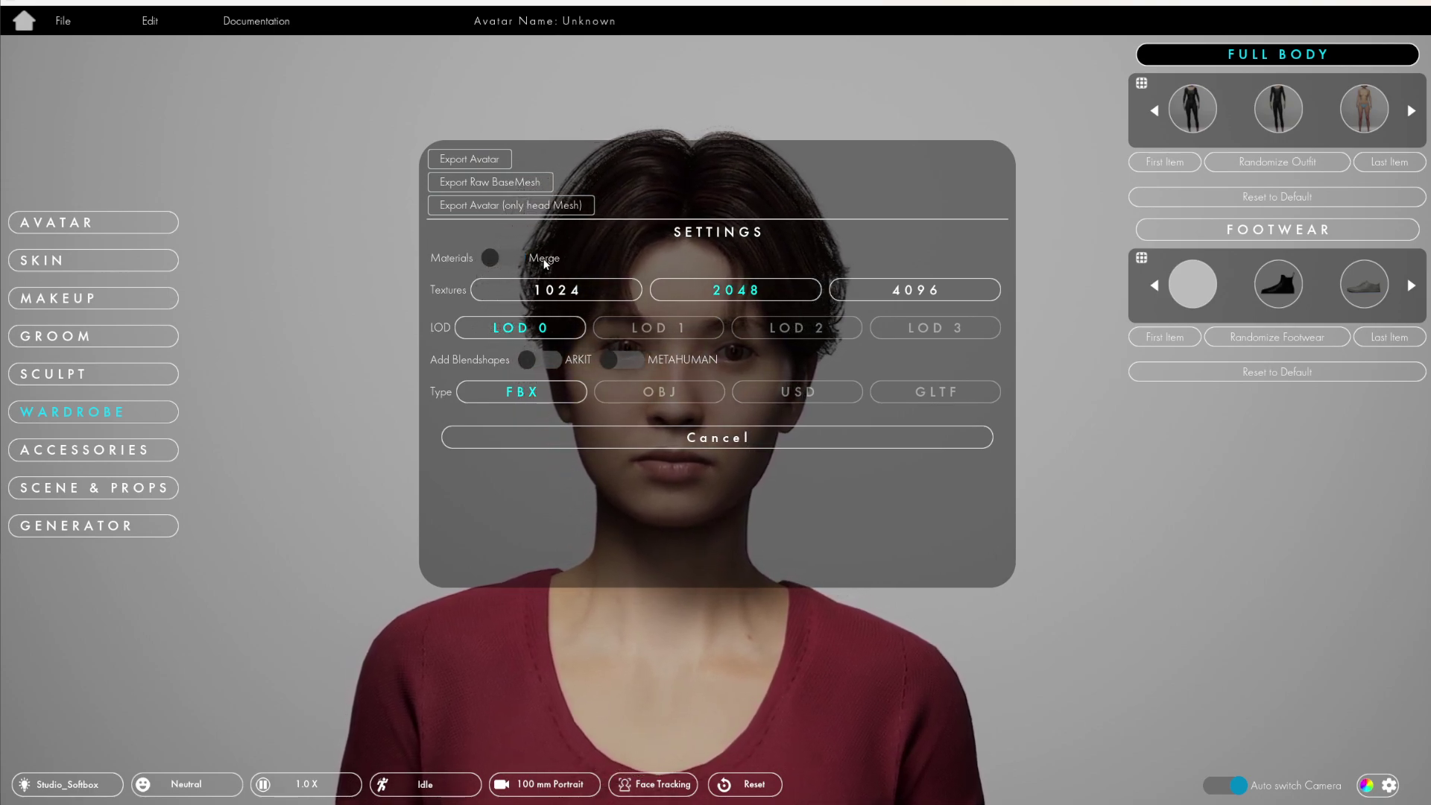
click(951, 295)
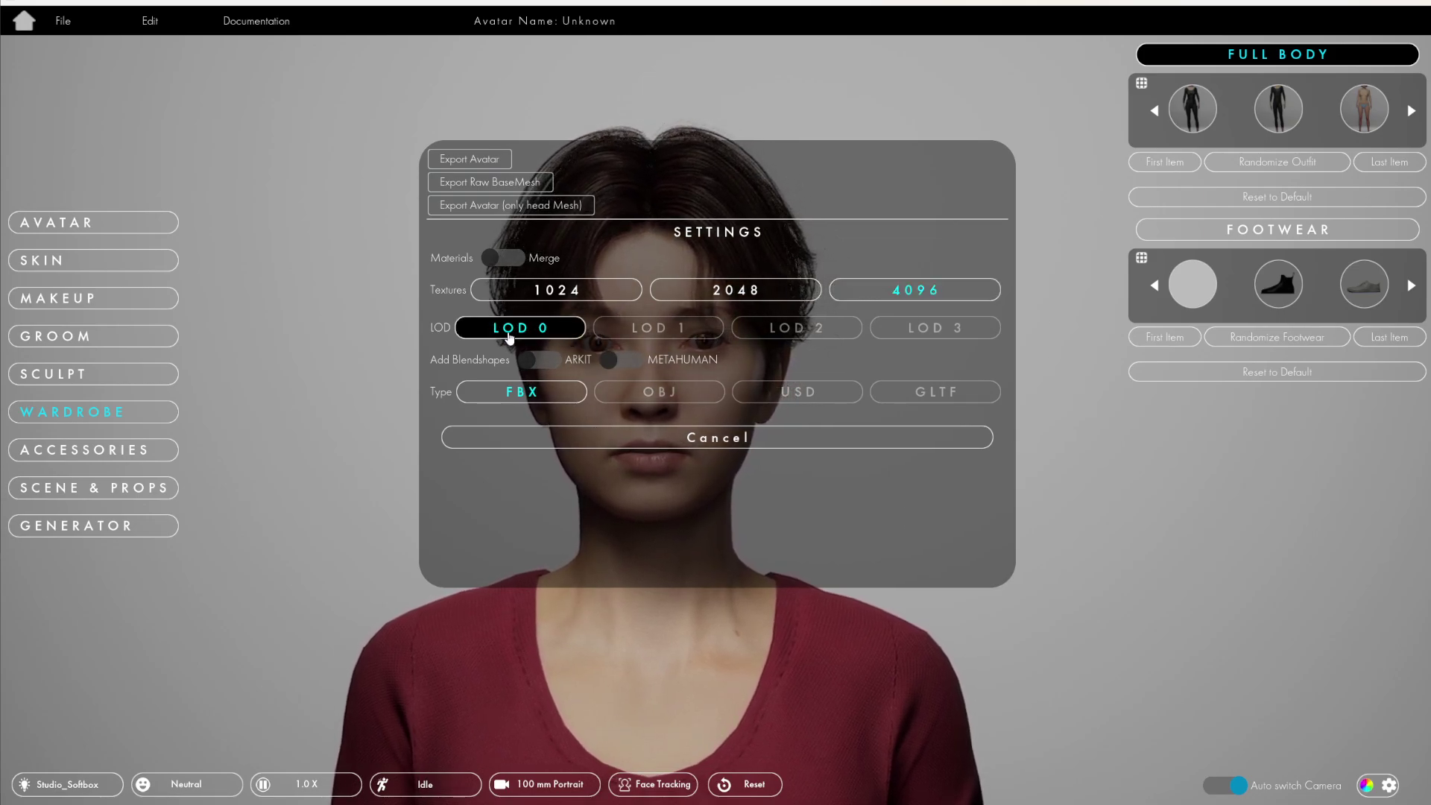
click(530, 365)
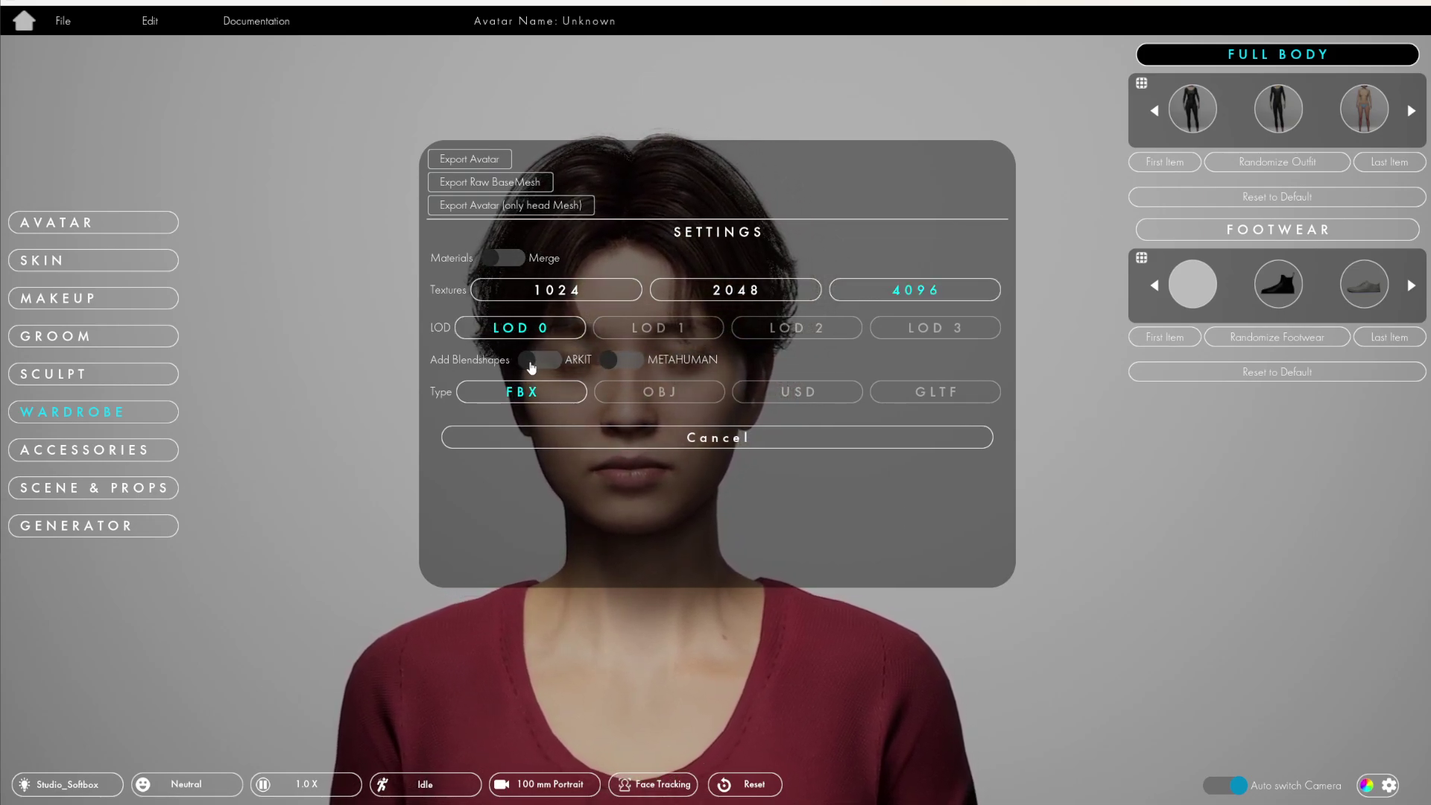
click(613, 362)
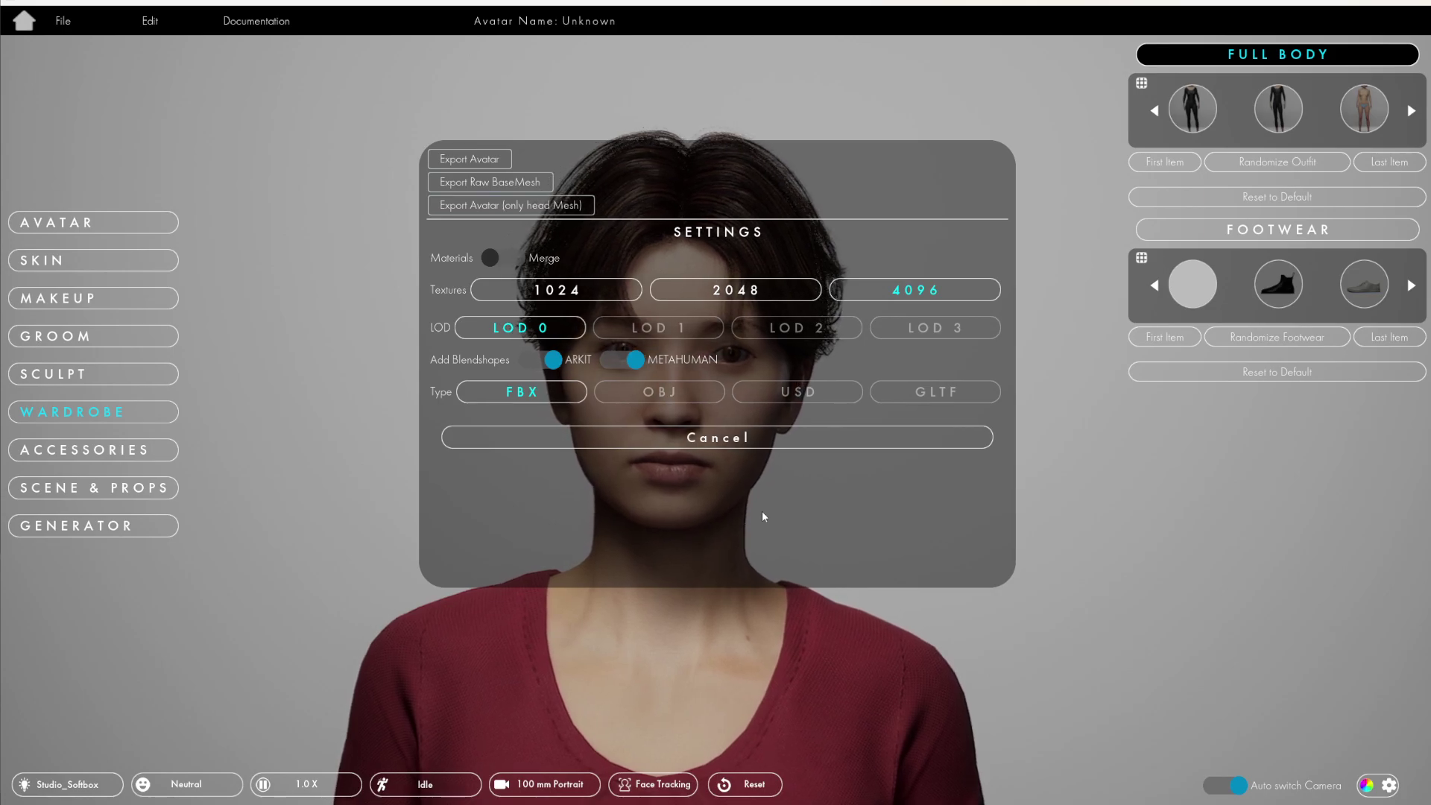
- Export the full avatar under the name Bobs
click(474, 161)
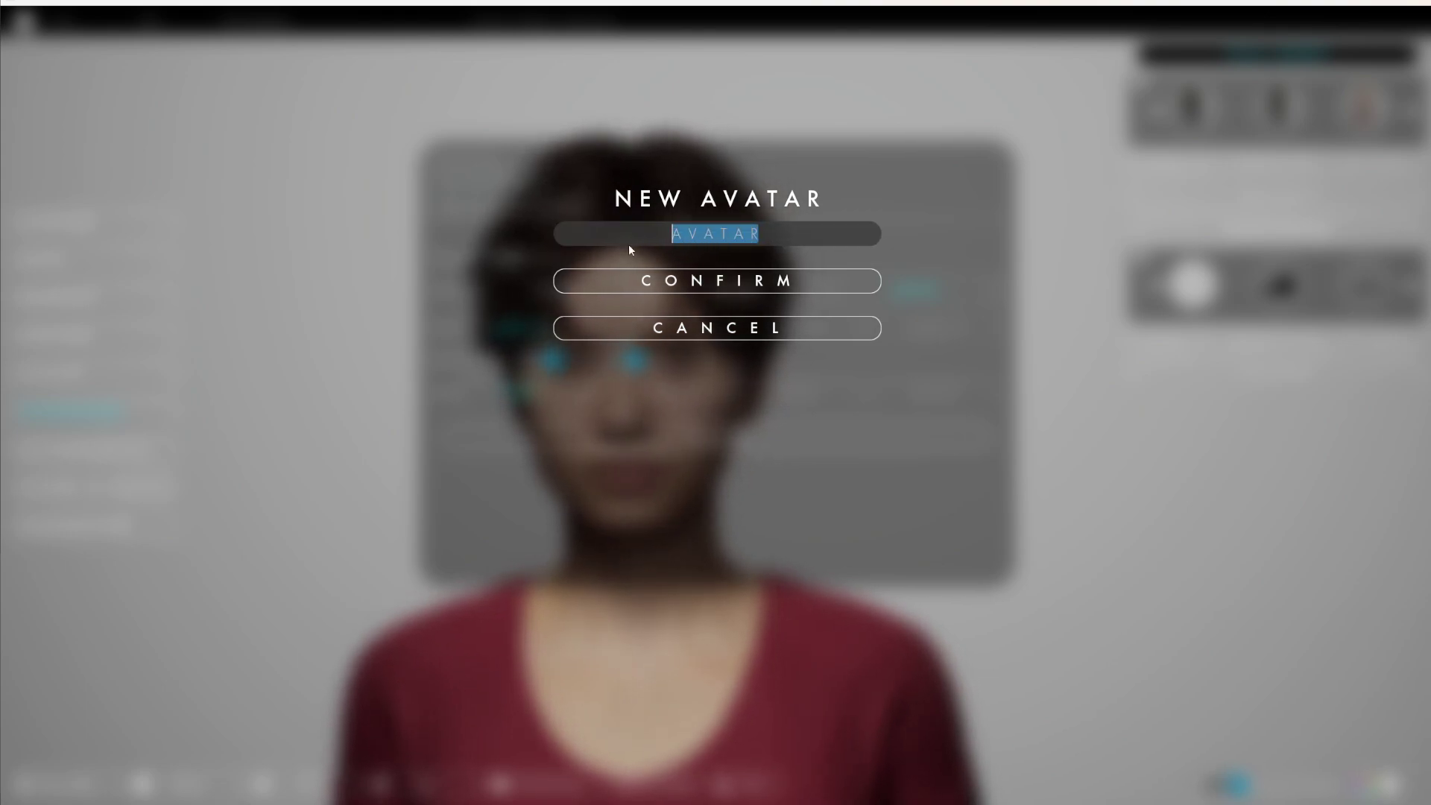
text(Bobs)
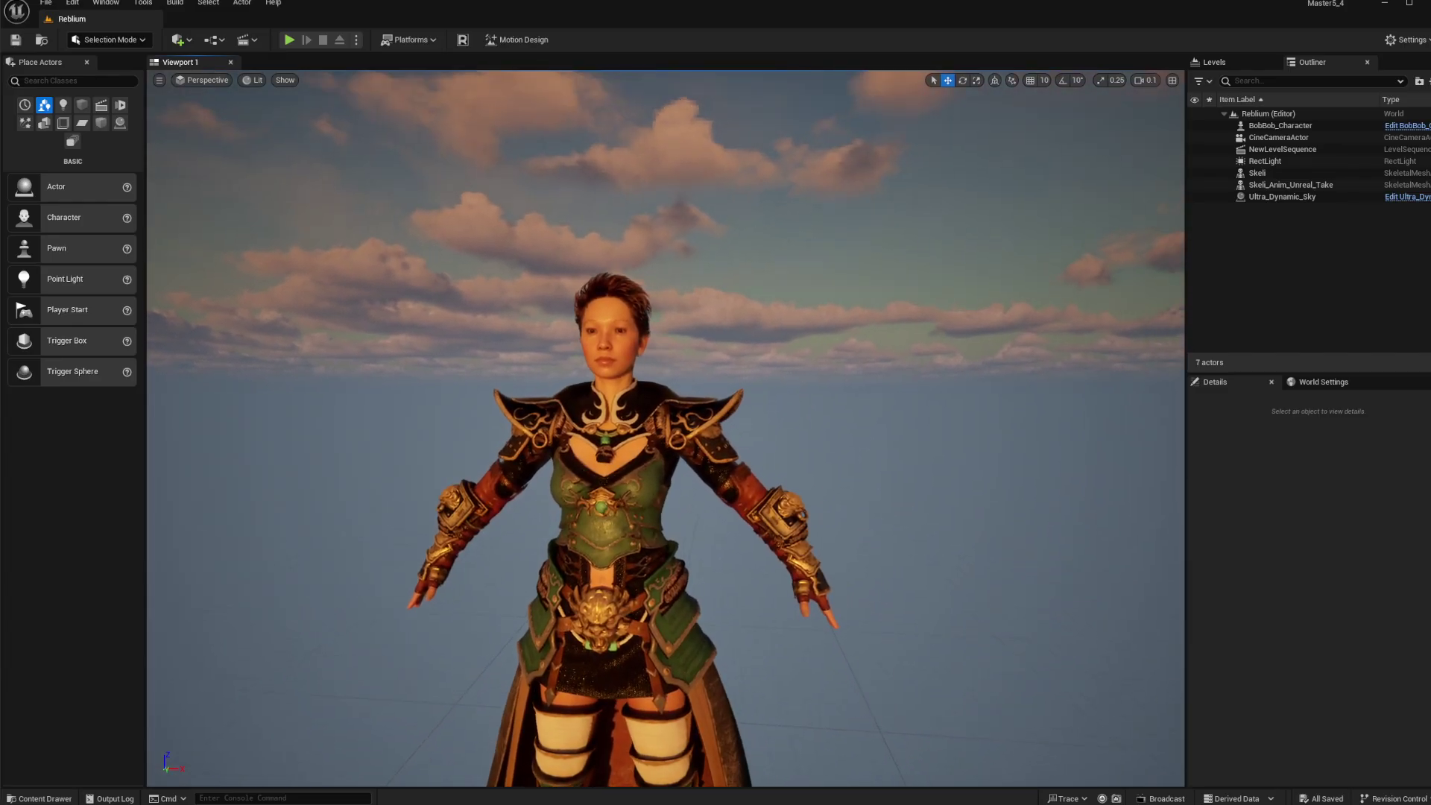
- Switch to Unreal Engine and load Bobs.DHS from the 1.0.2 folder into the Reblium Assist importer
click(463, 40)
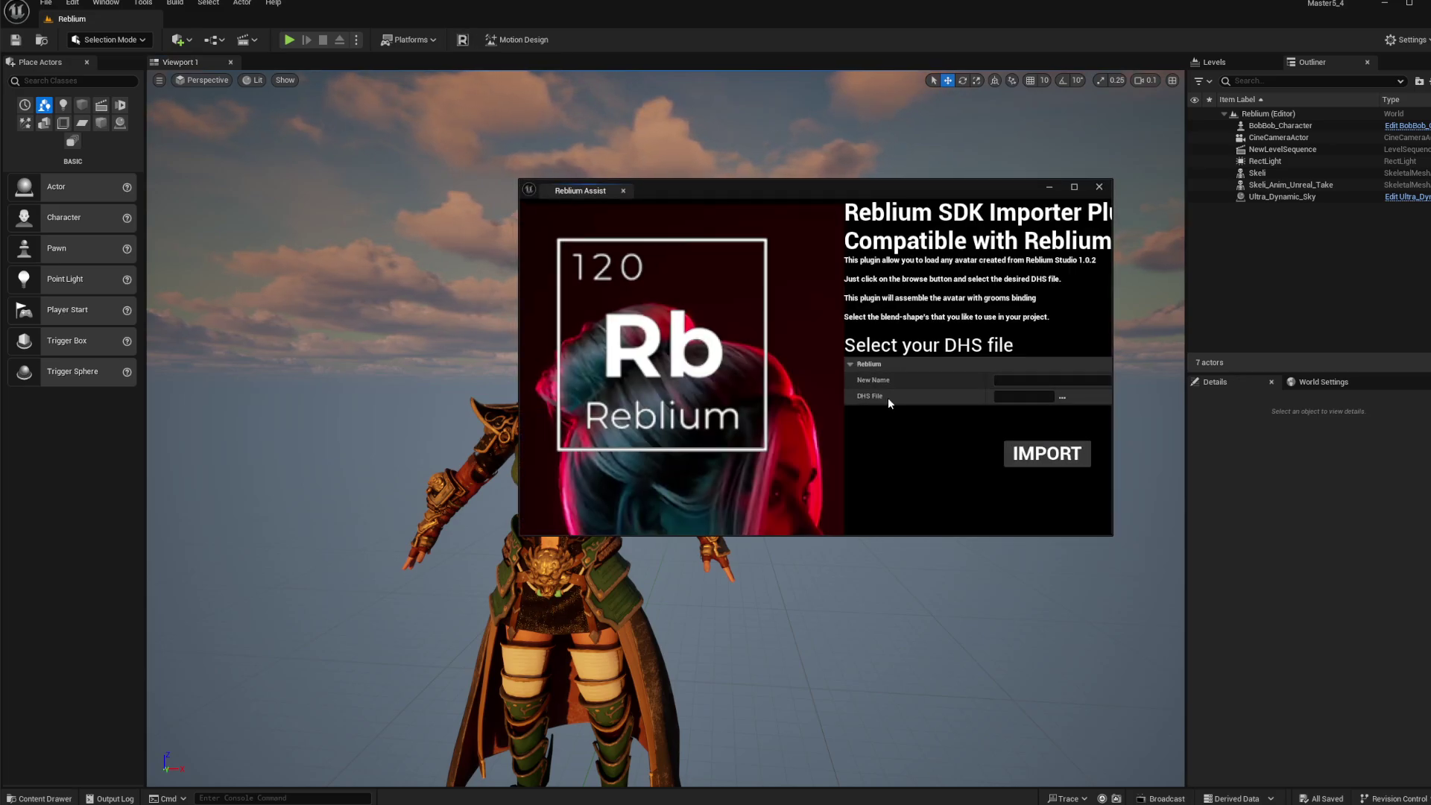
click(1062, 397)
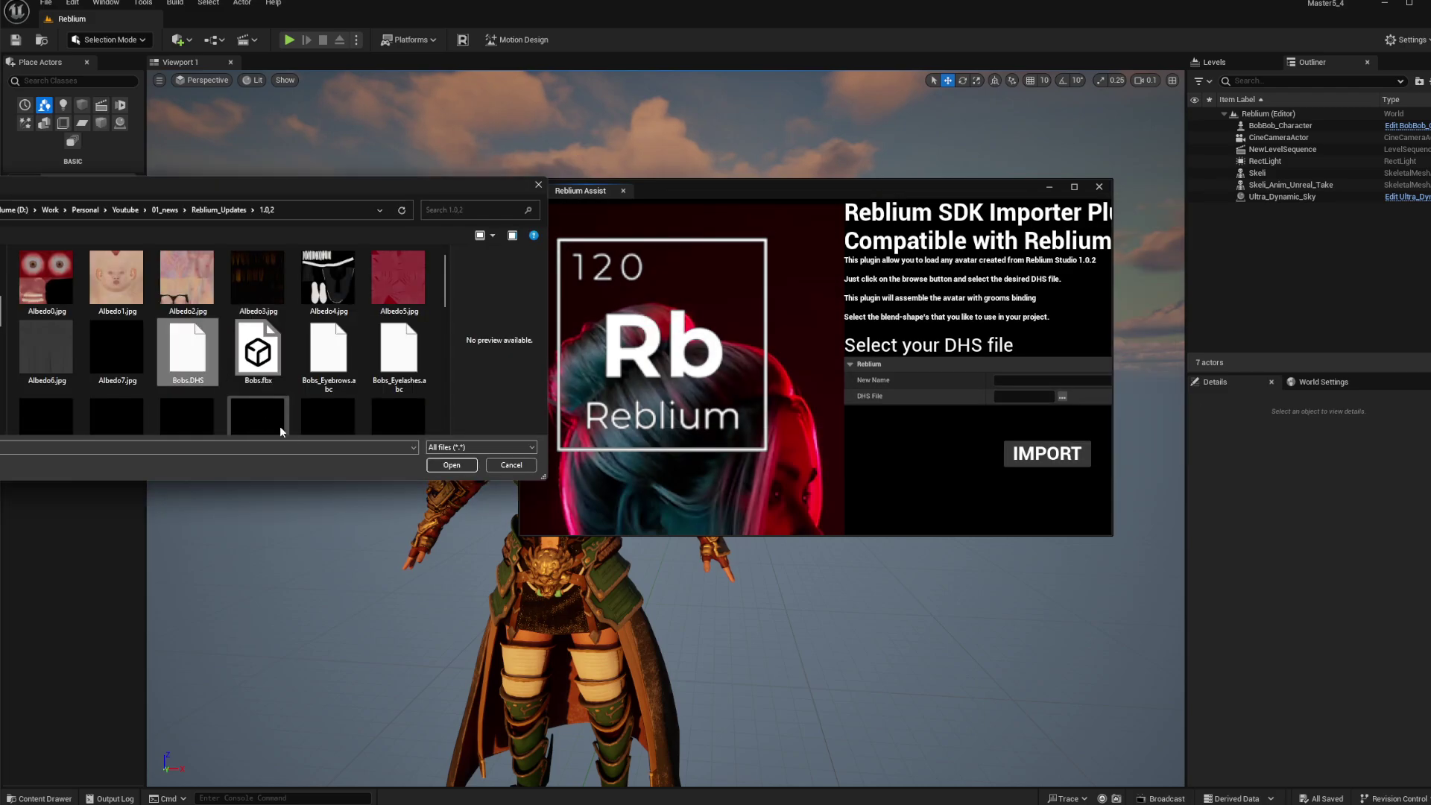
click(452, 465)
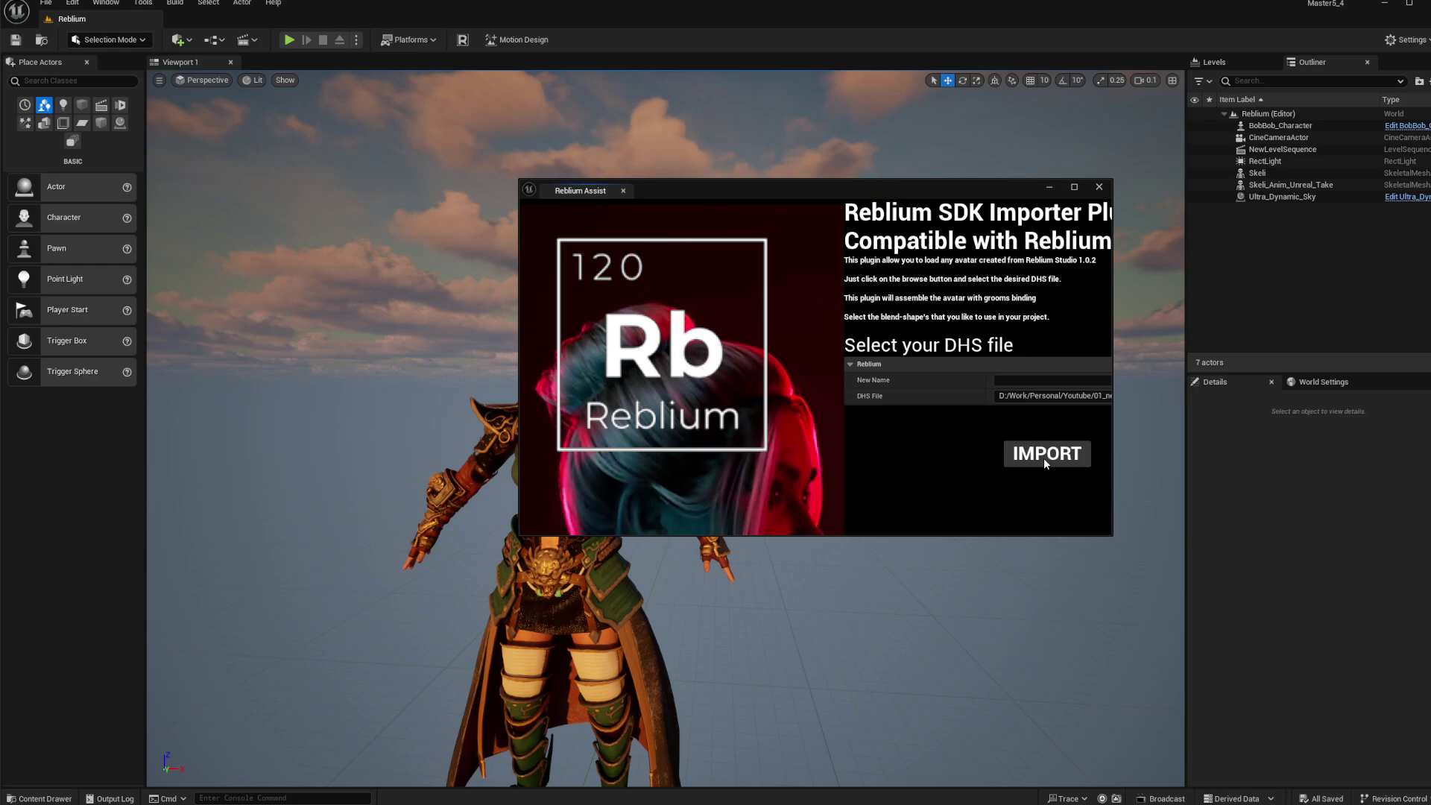
- Name the new avatar V102, import it into the project and close the importer
drag(944, 192, 956, 130)
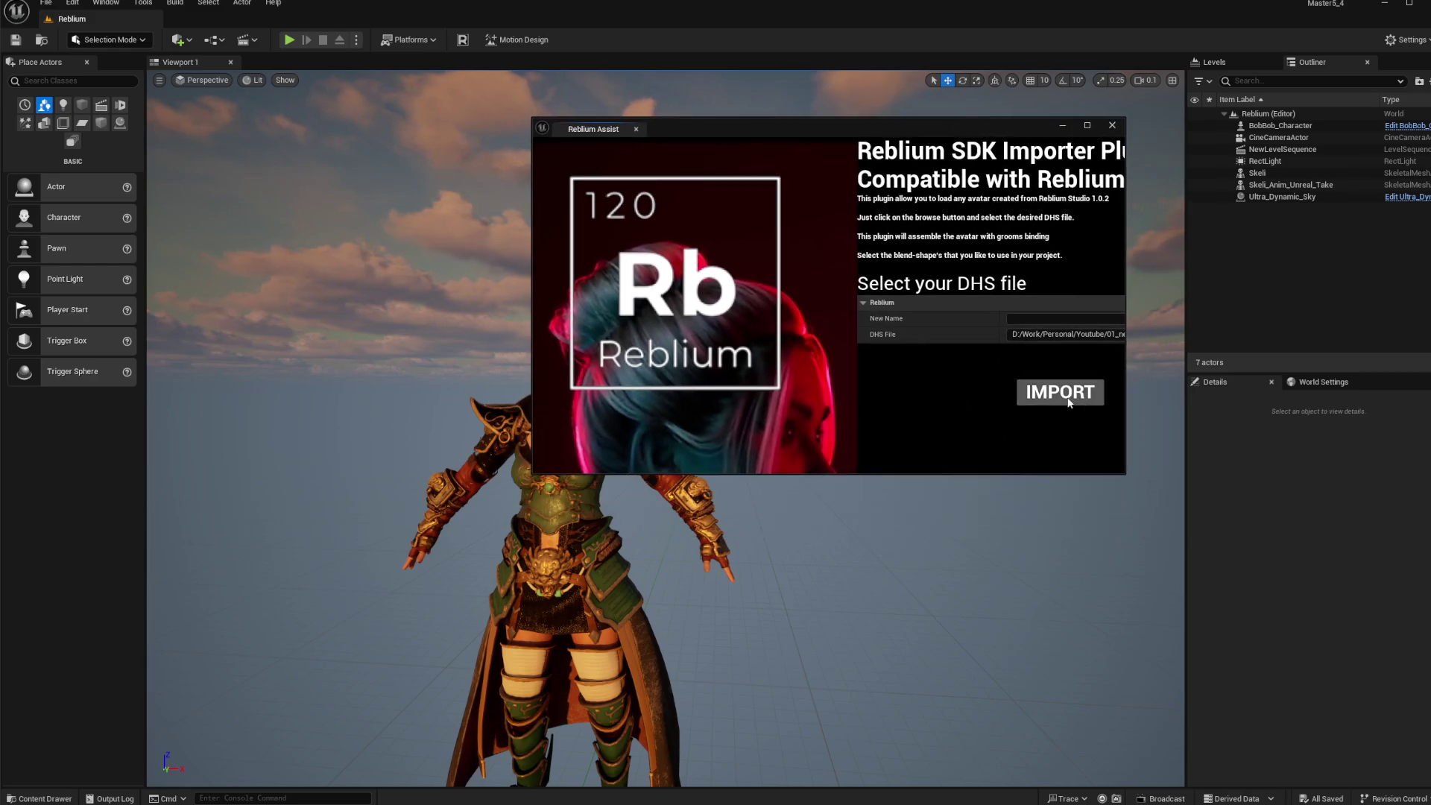
click(1039, 318)
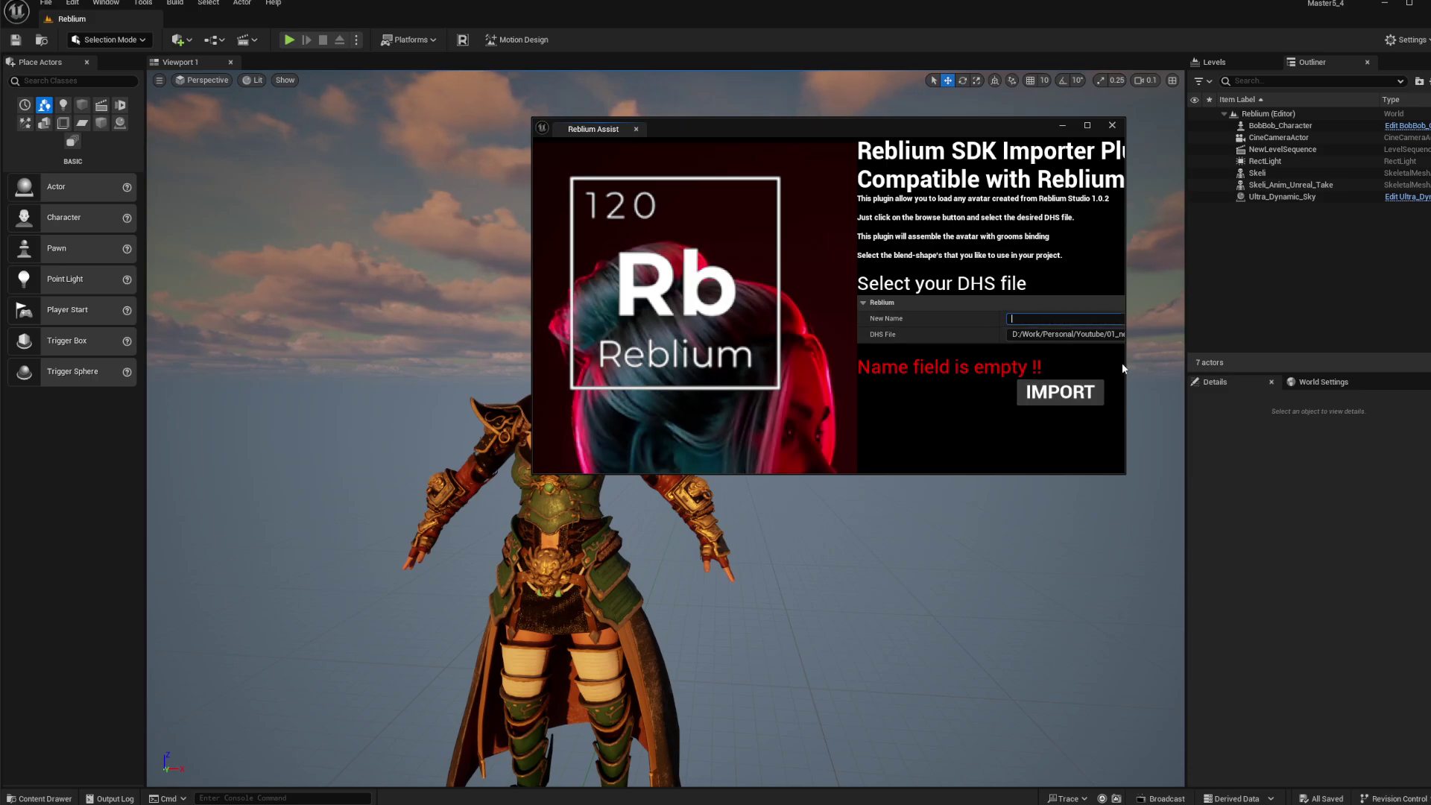
text(V102)
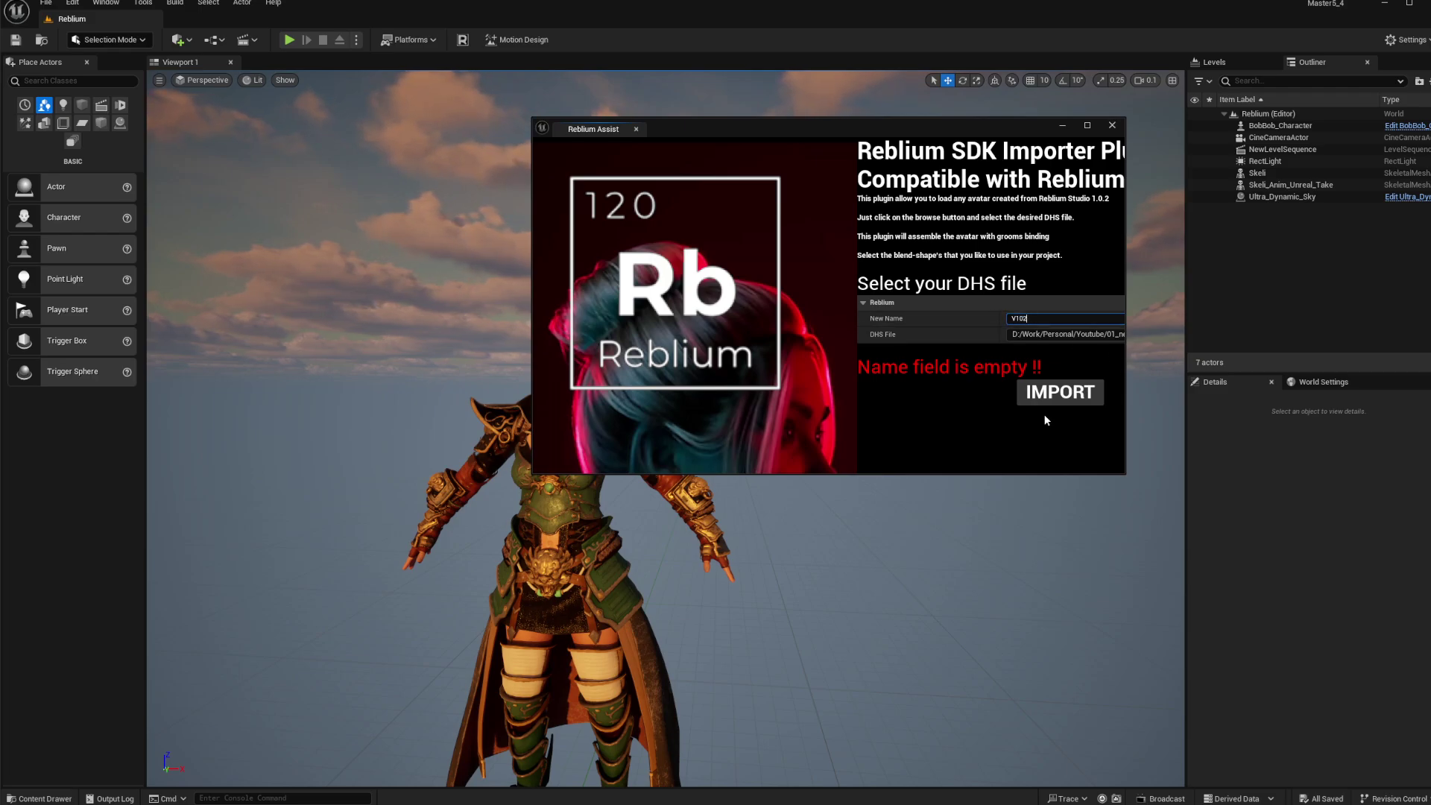
click(1070, 395)
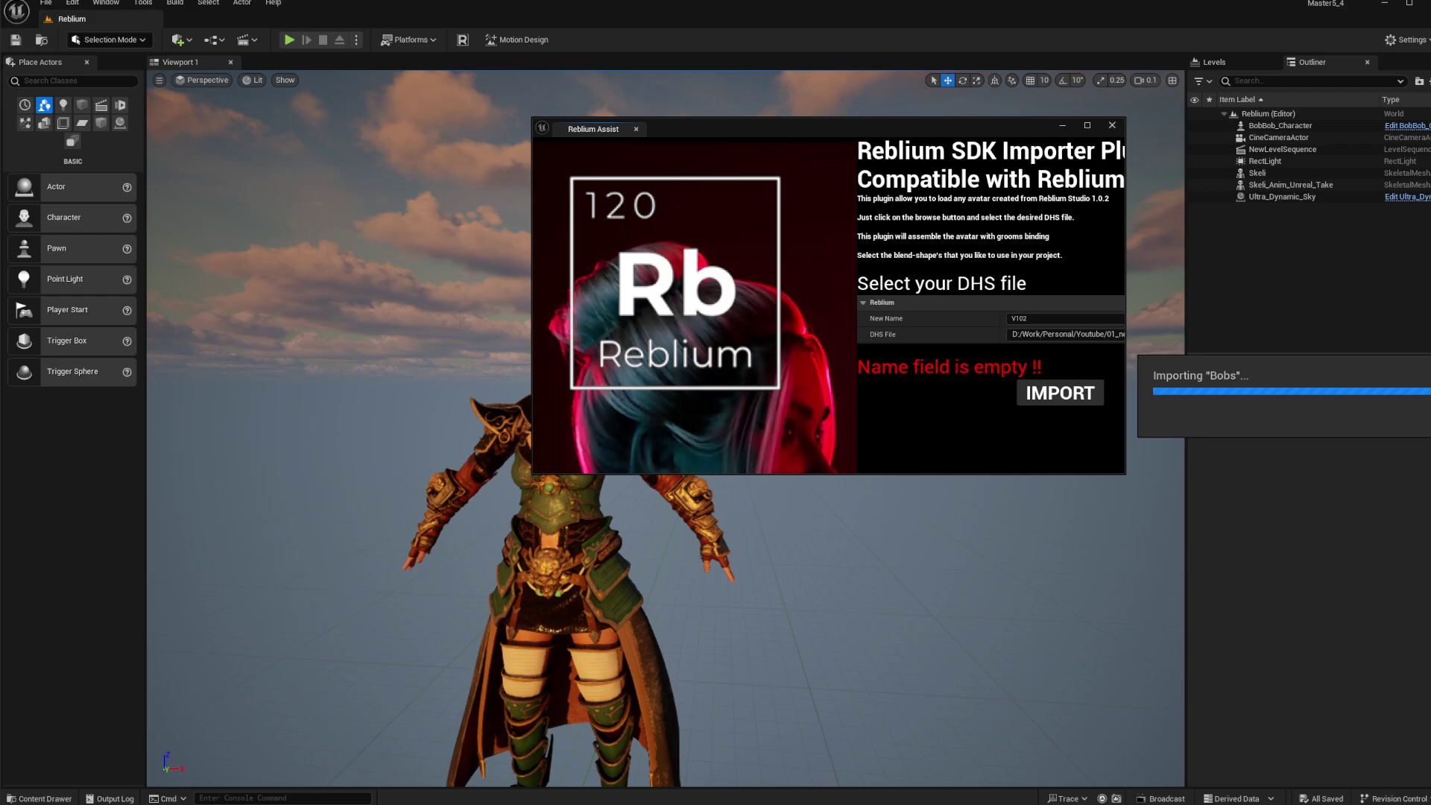
click(1112, 126)
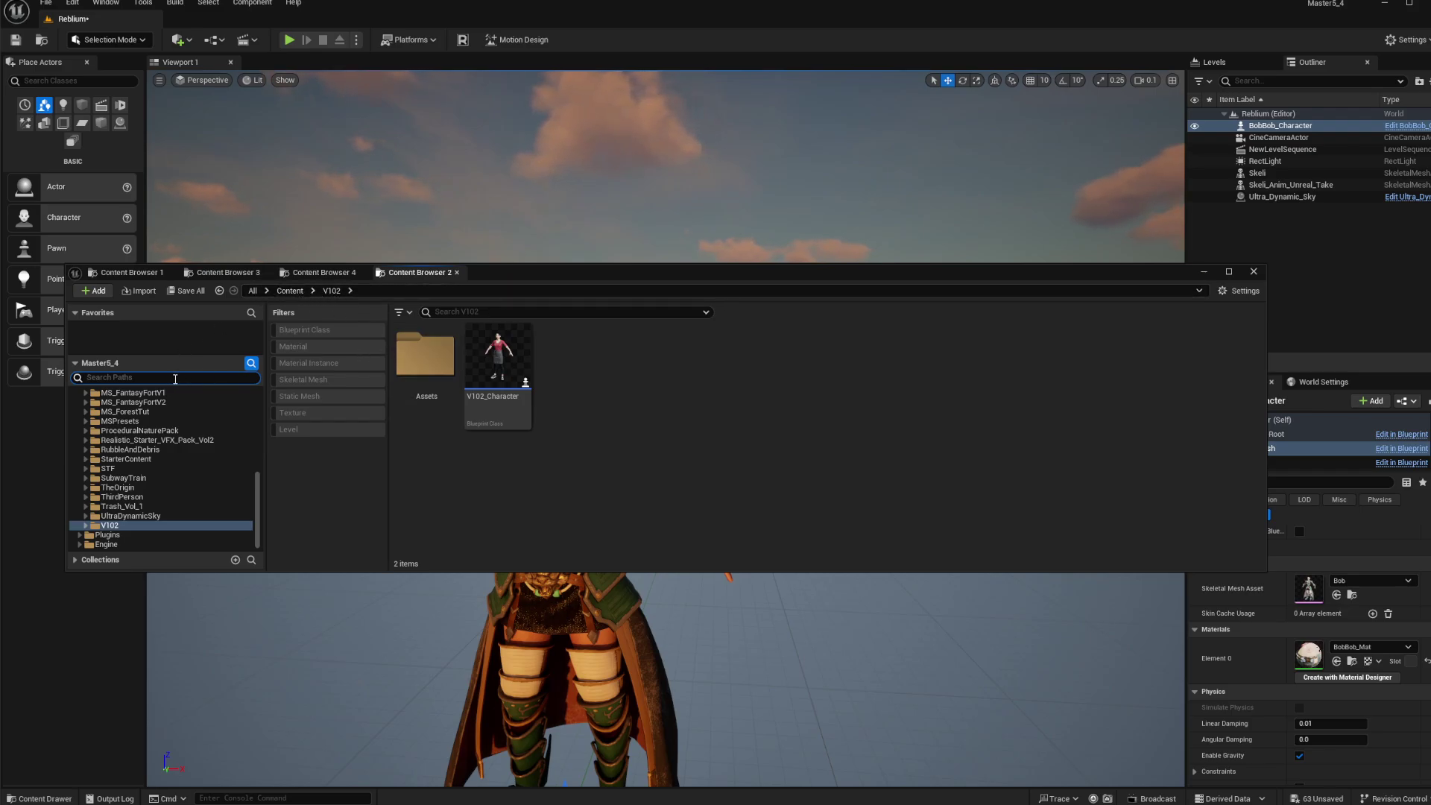
- Search the project folders for V102, select the V102 folder and clear the search
text(V102)
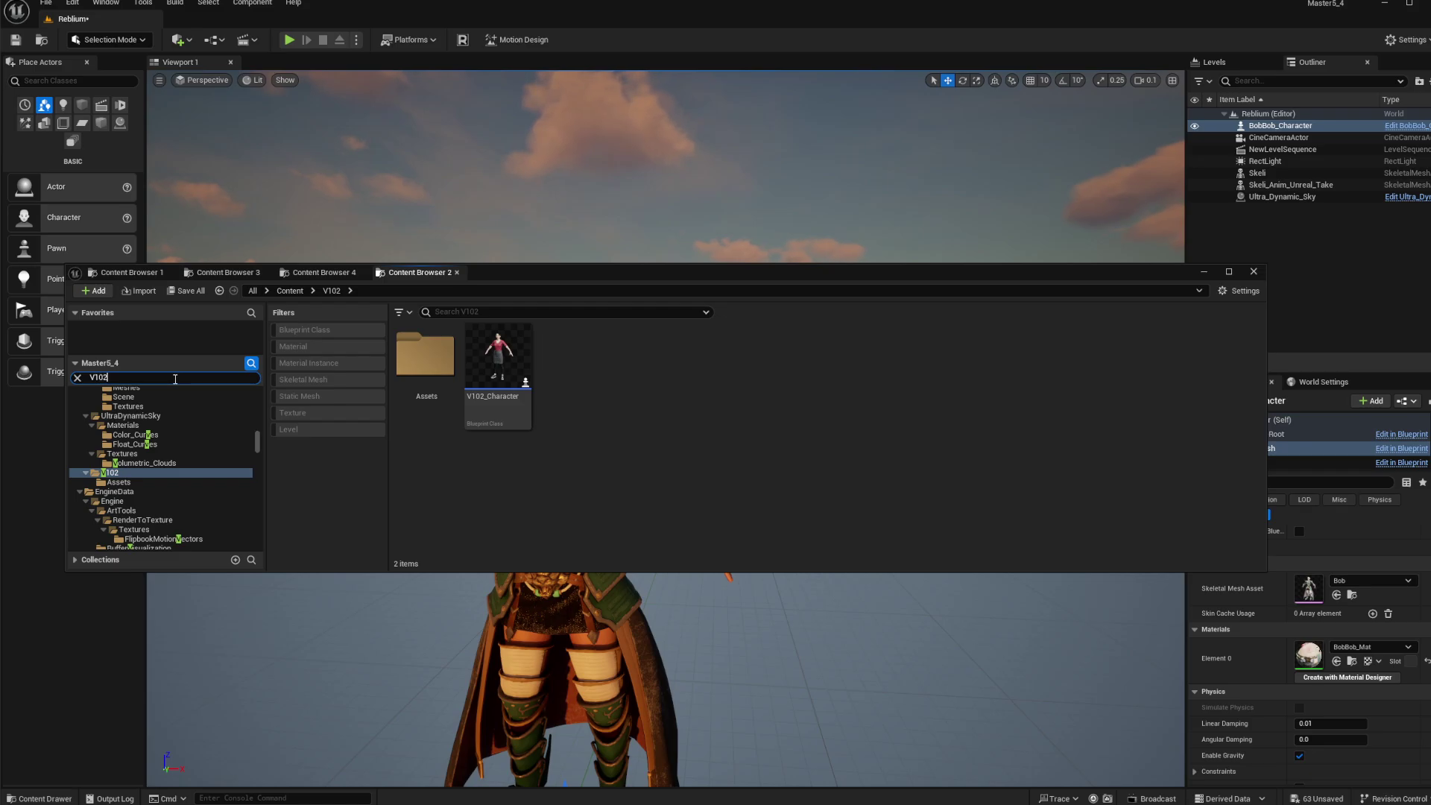
click(108, 410)
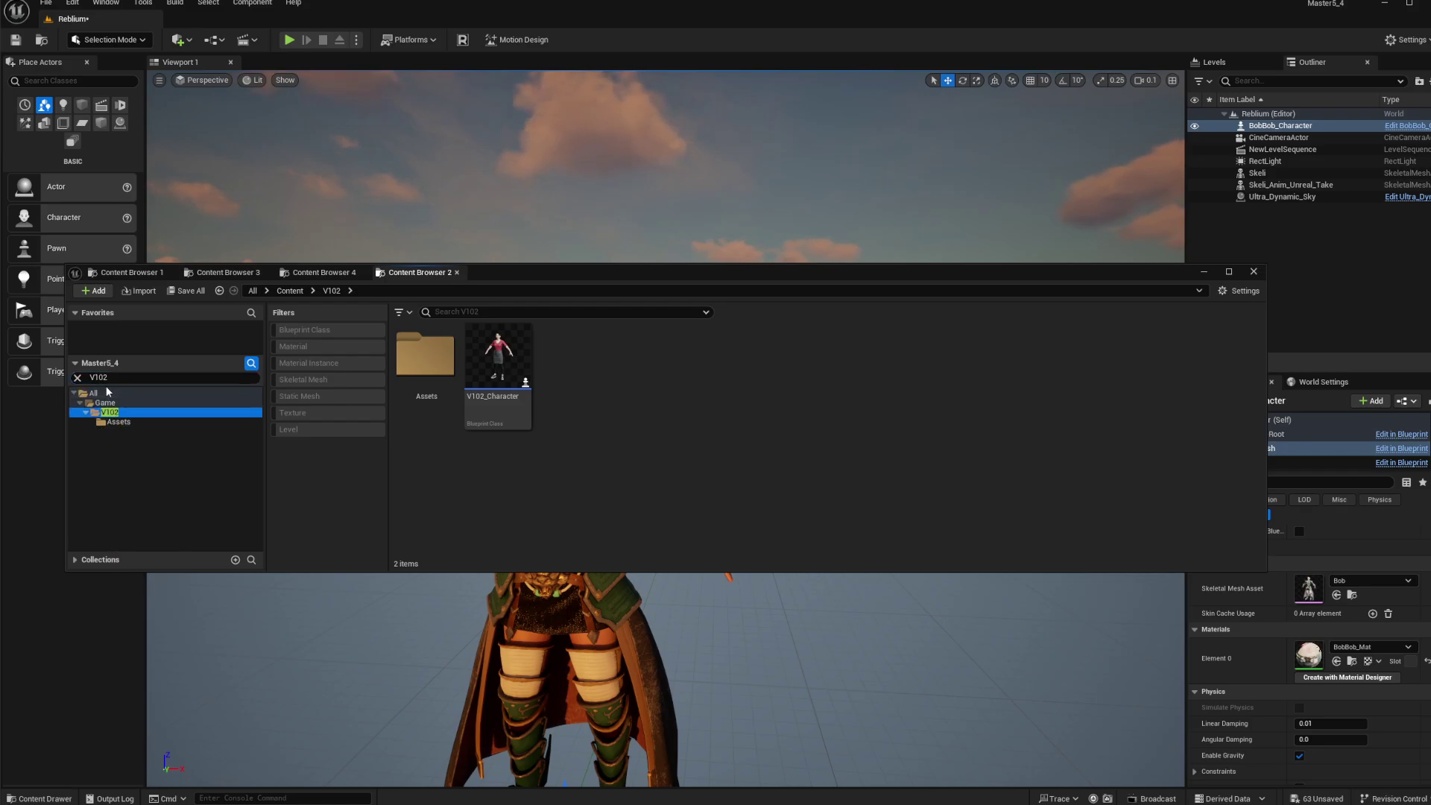
click(79, 378)
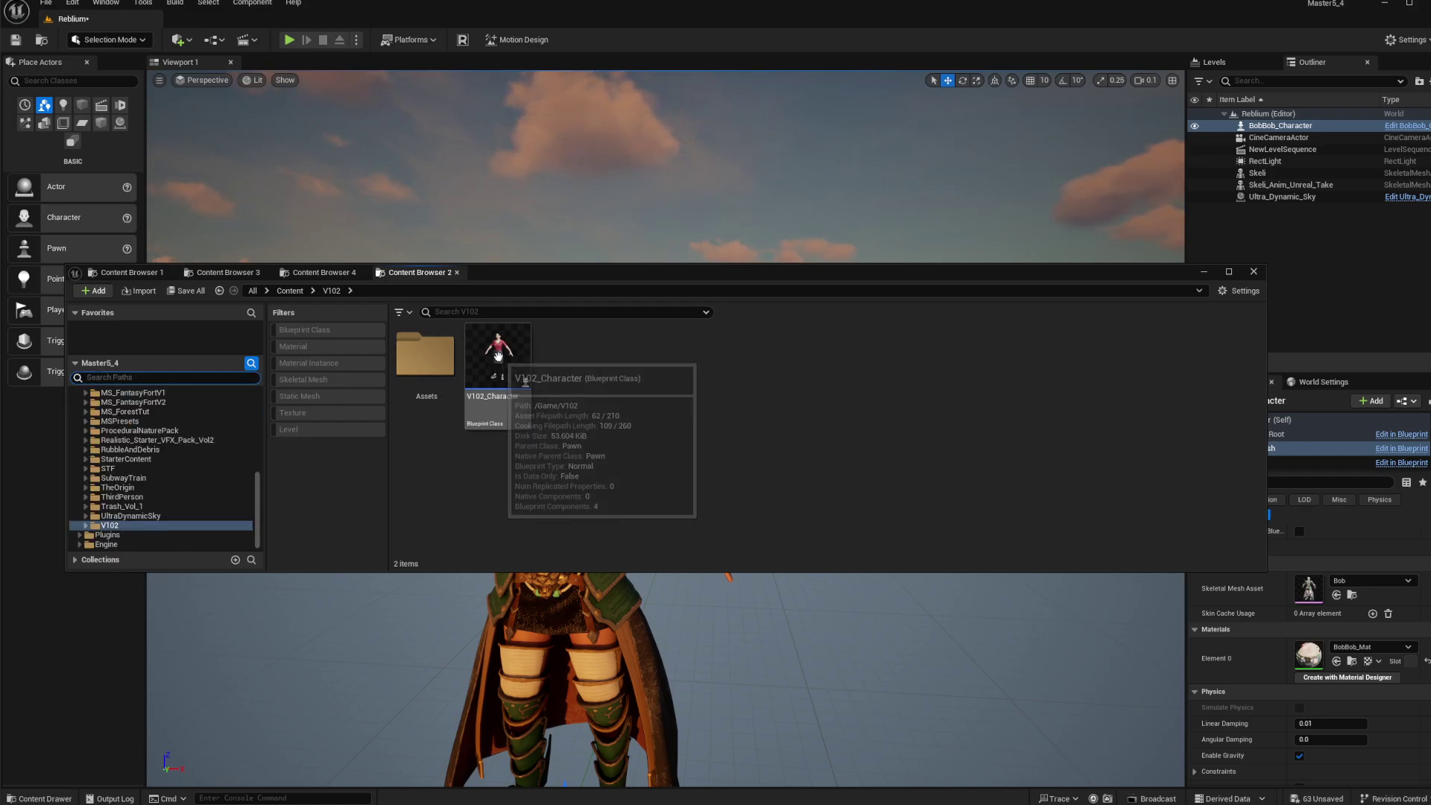
- Place V102_Character in the level with its location reset to the origin, and move it along X to about 80.5
drag(498, 365, 825, 714)
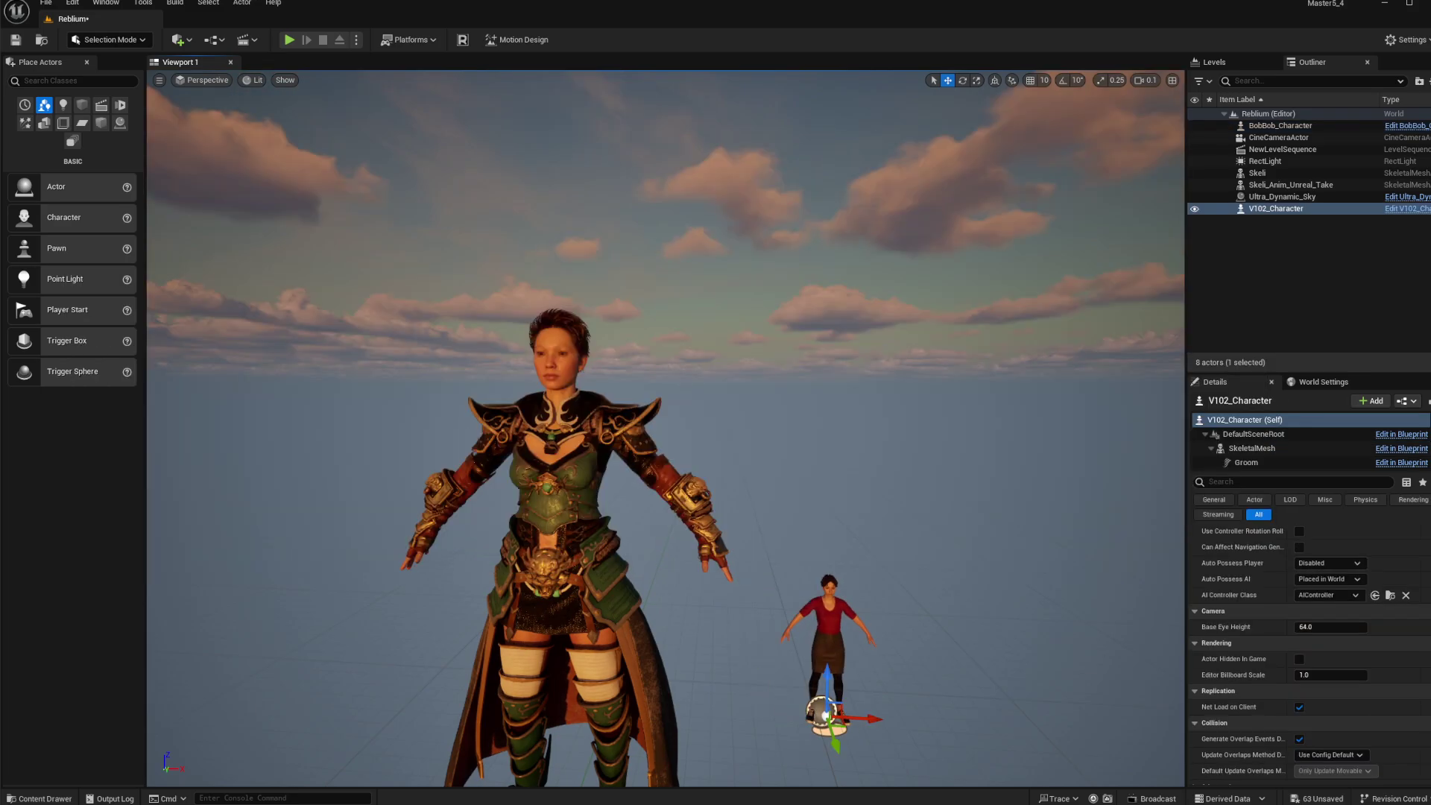
scroll(1401, 536, up, 3)
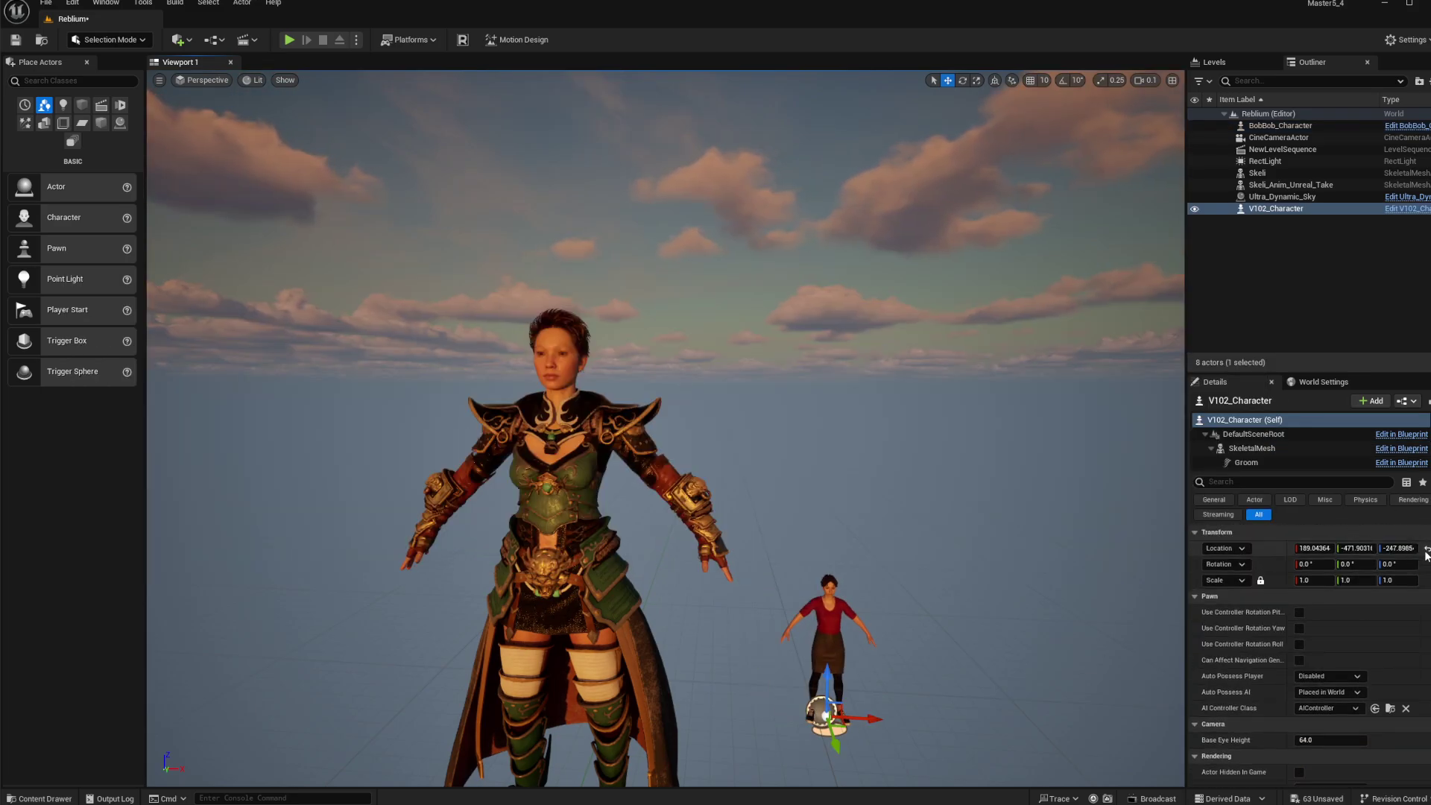
click(1427, 550)
scroll(714, 564, up, 5)
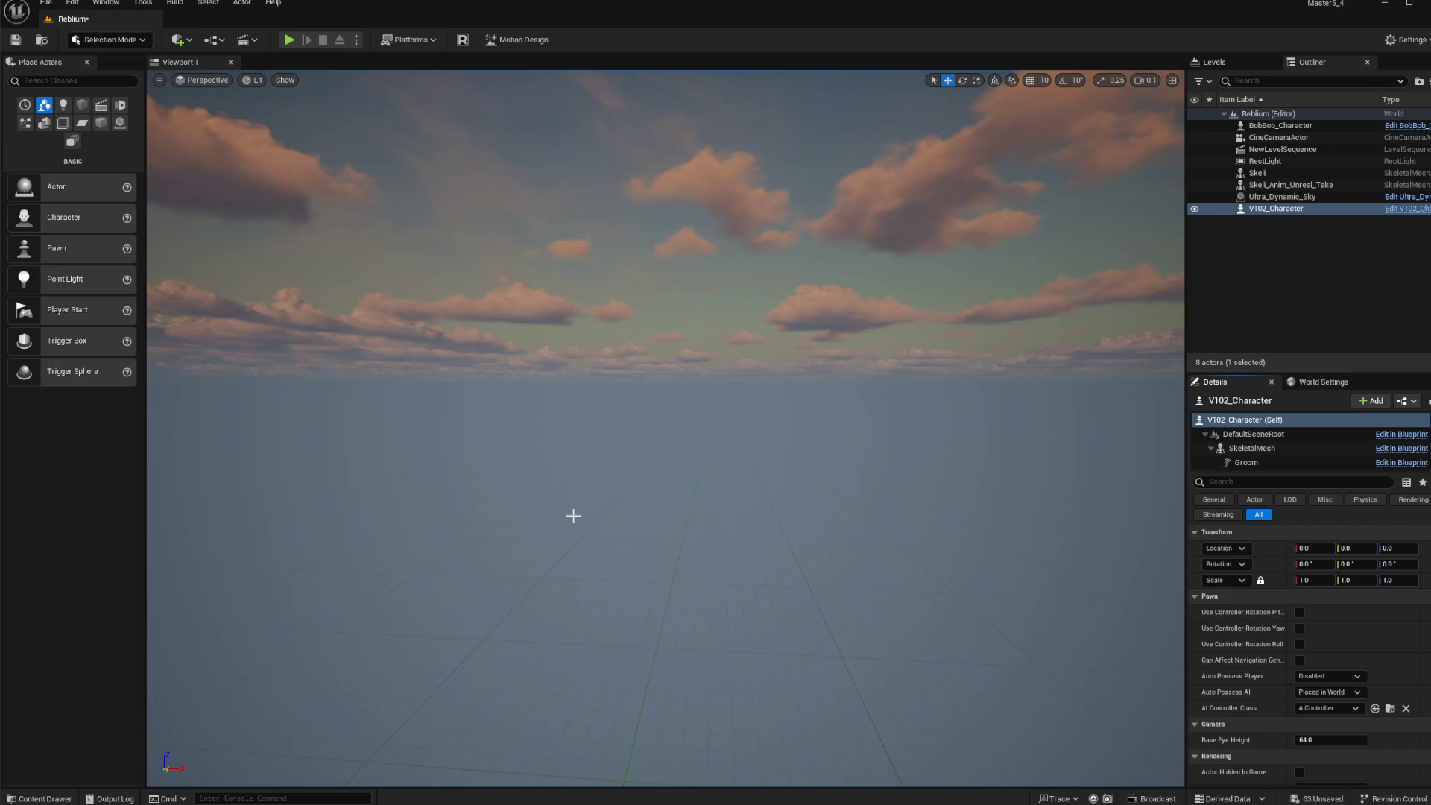
scroll(573, 515, down, 7)
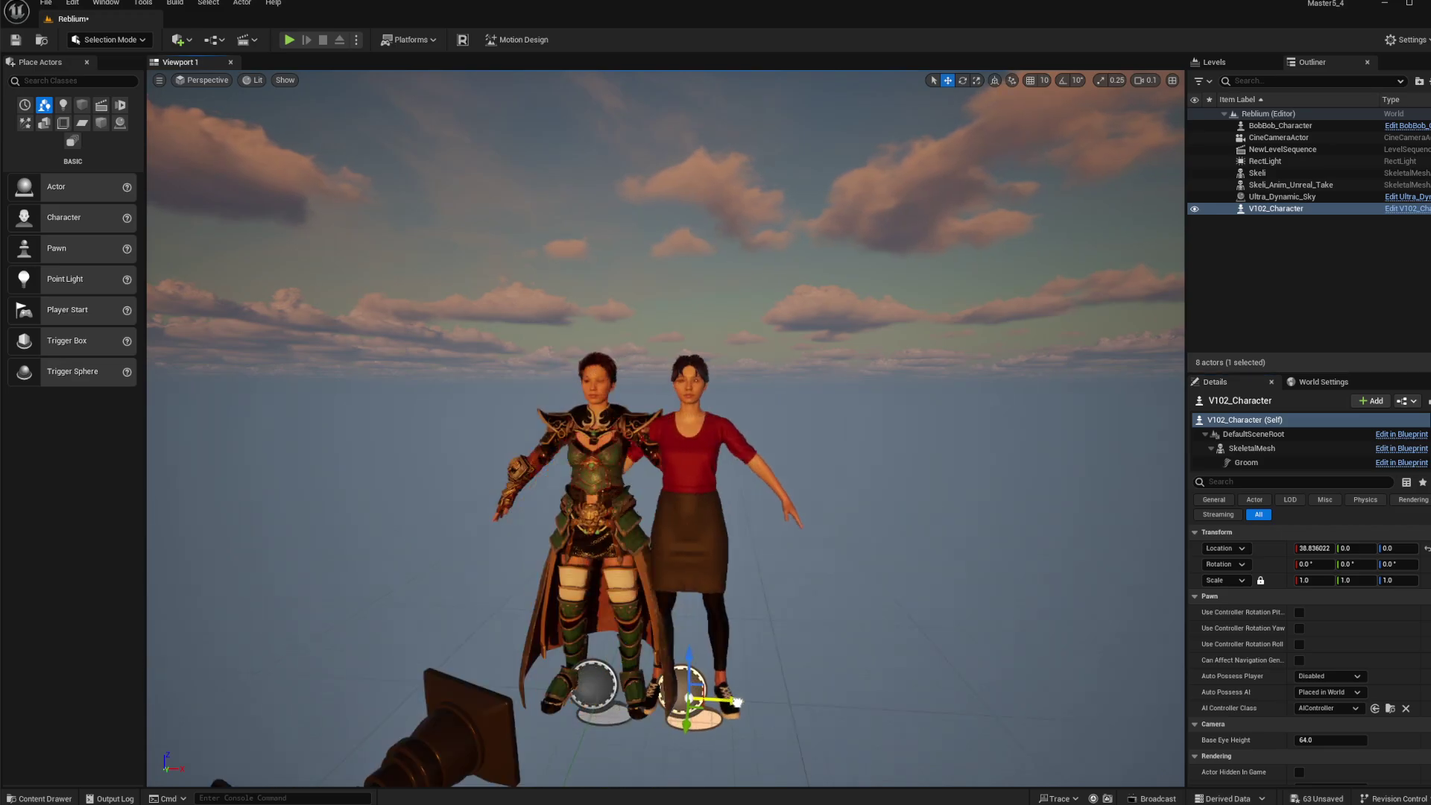
drag(737, 702, 801, 703)
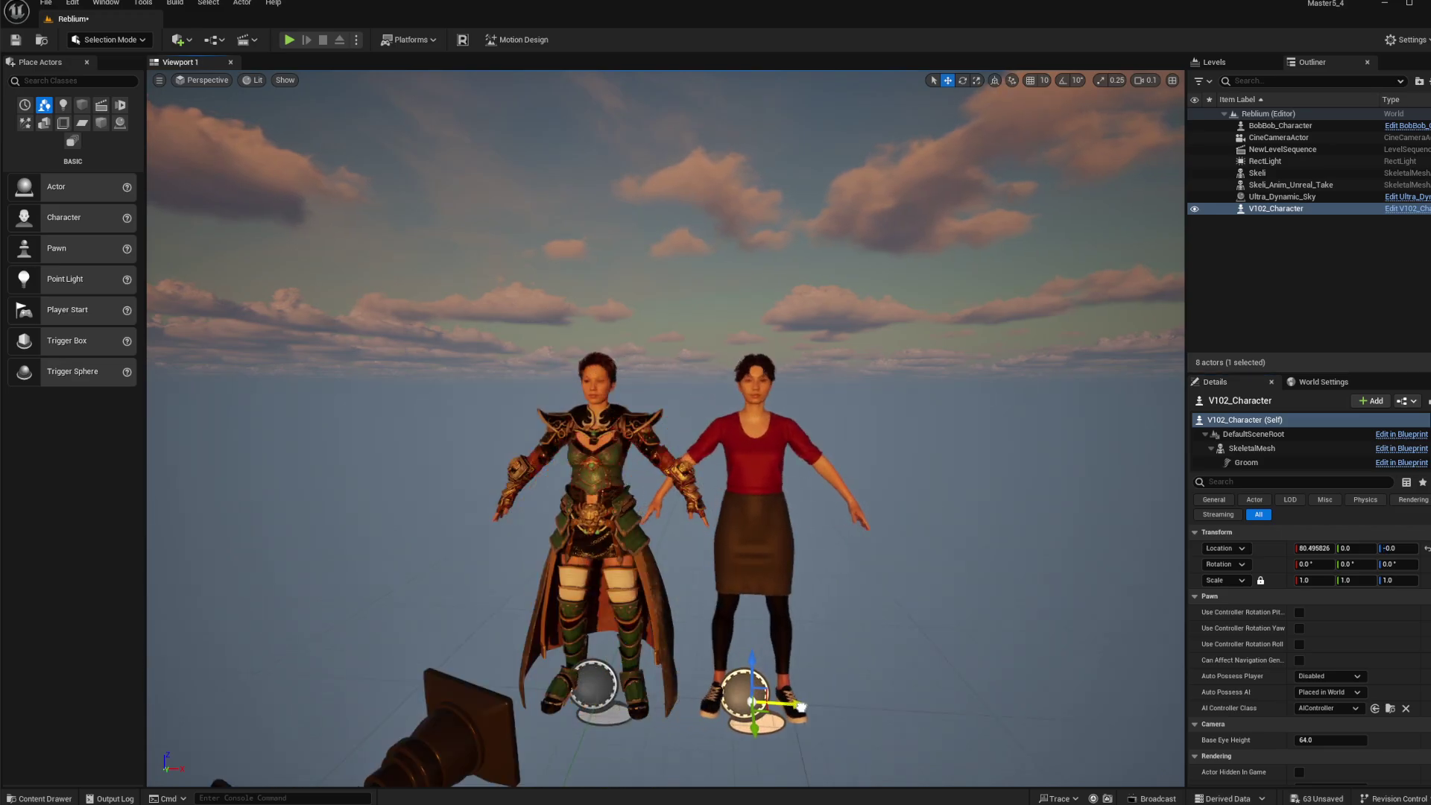
- Open the Albedo1 texture of the V102_Mat1 material on V102_Character's skeletal mesh and examine the face skin texture
click(1255, 450)
scroll(1339, 662, down, 5)
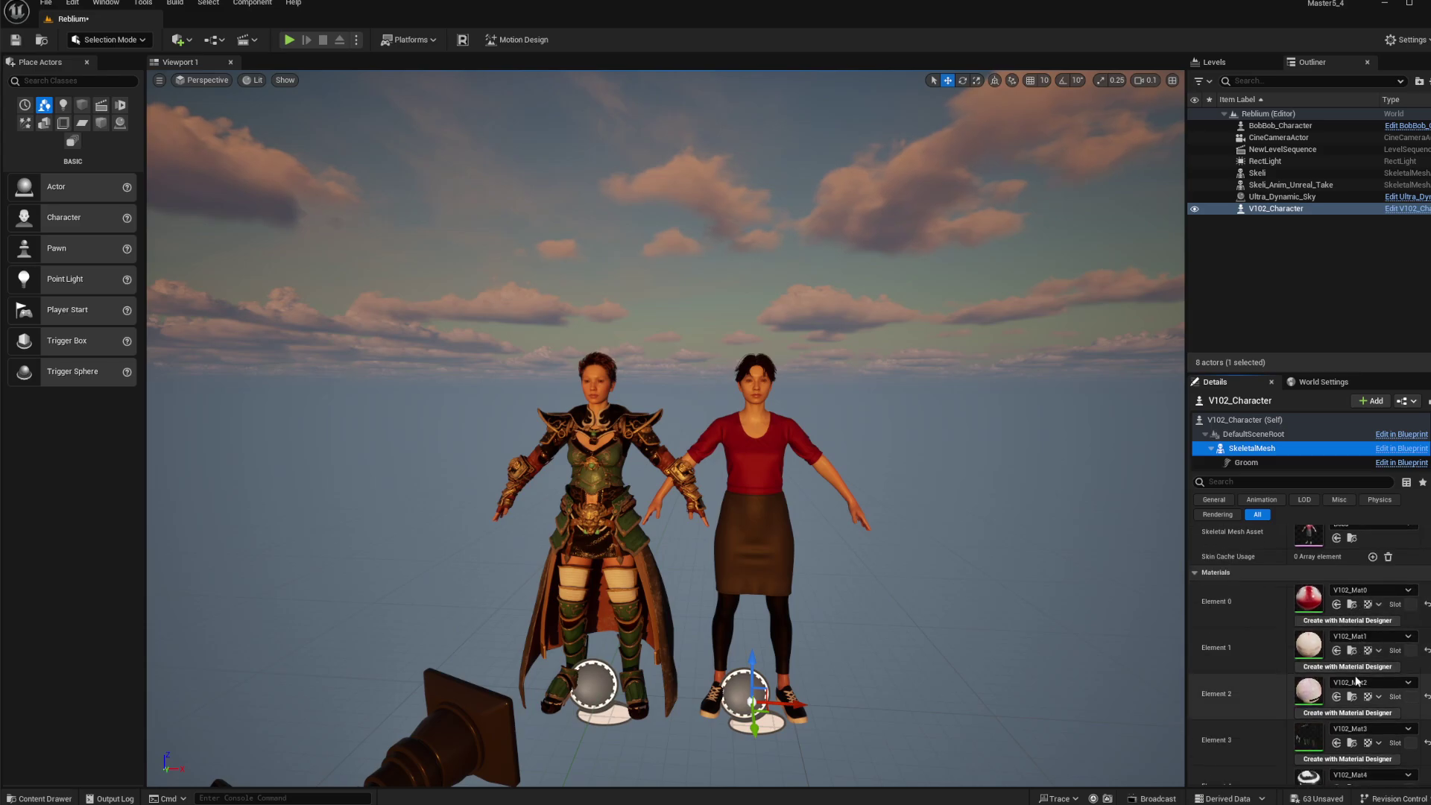
click(1310, 648)
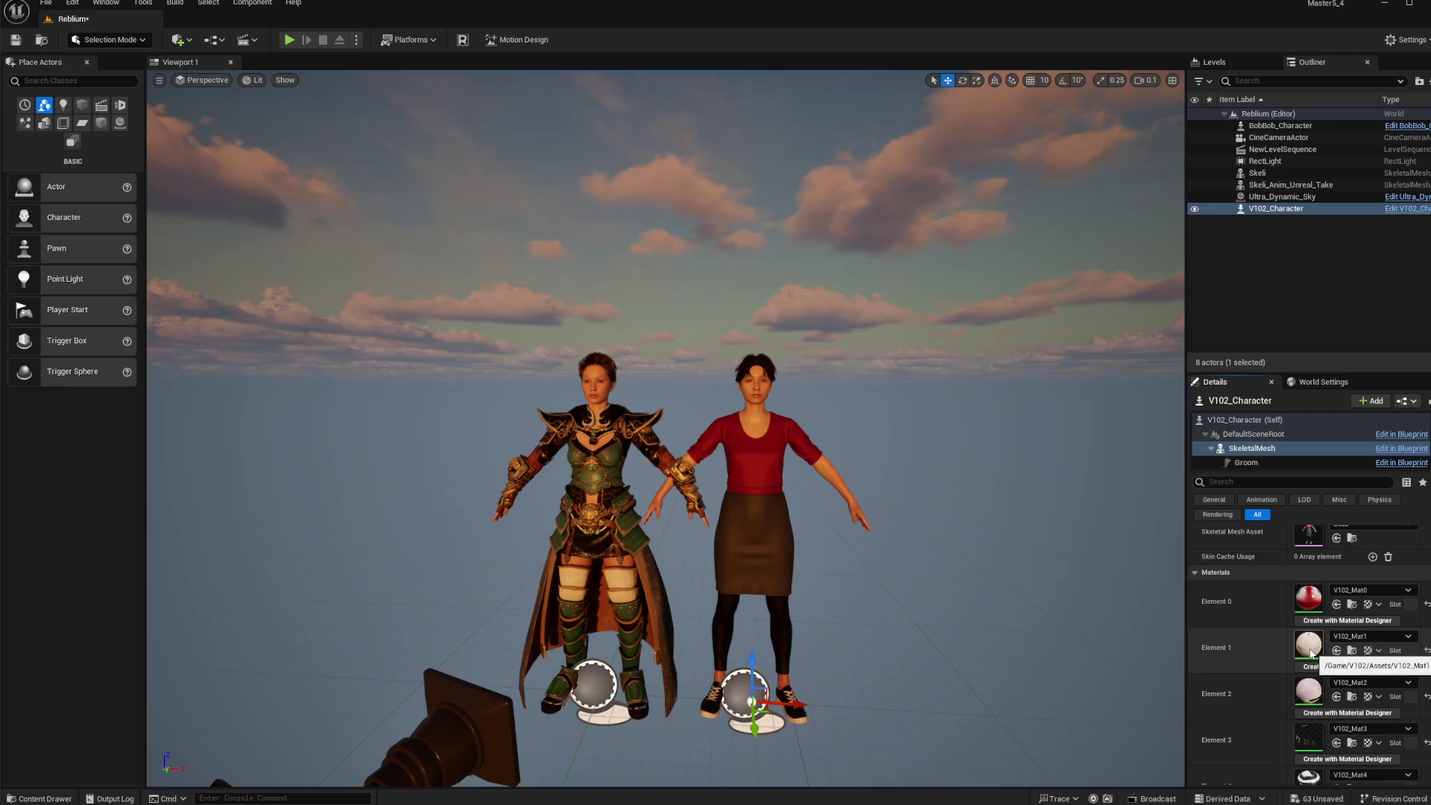
double_click(1309, 647)
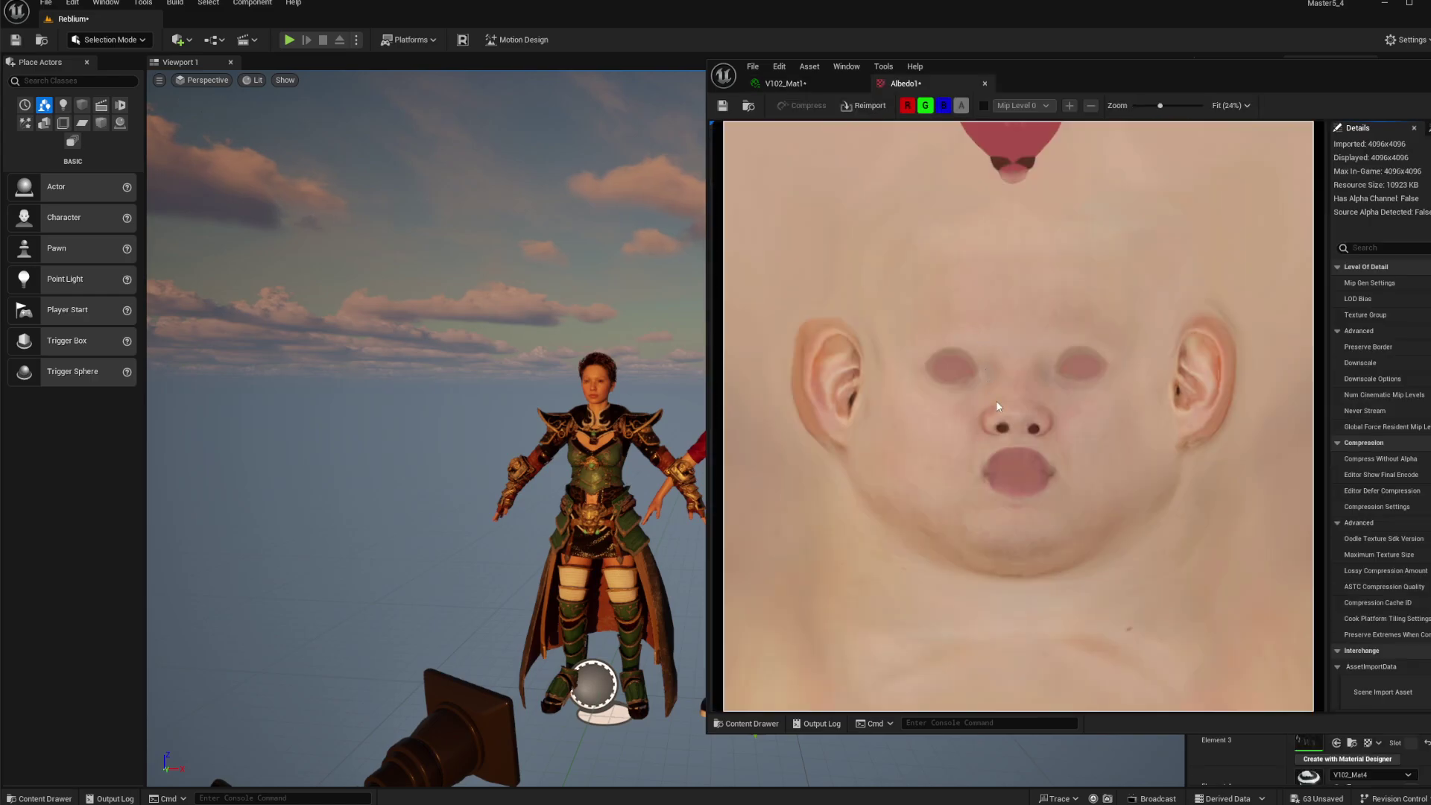
drag(1345, 75, 875, 90)
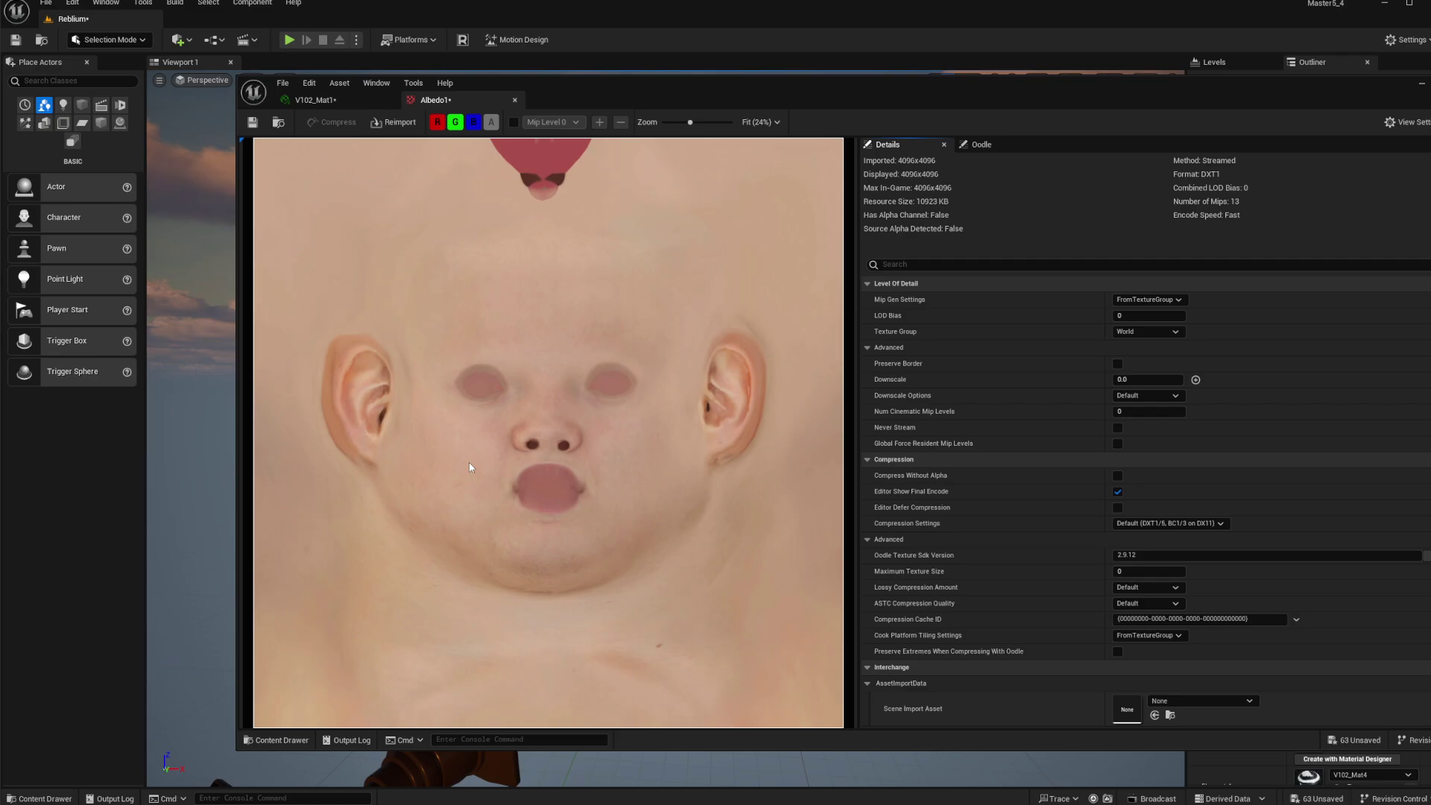
click(1422, 84)
- Examine the Albedo5 texture used by V102_Character's V102_Mat5 cloth material
scroll(1294, 692, down, 4)
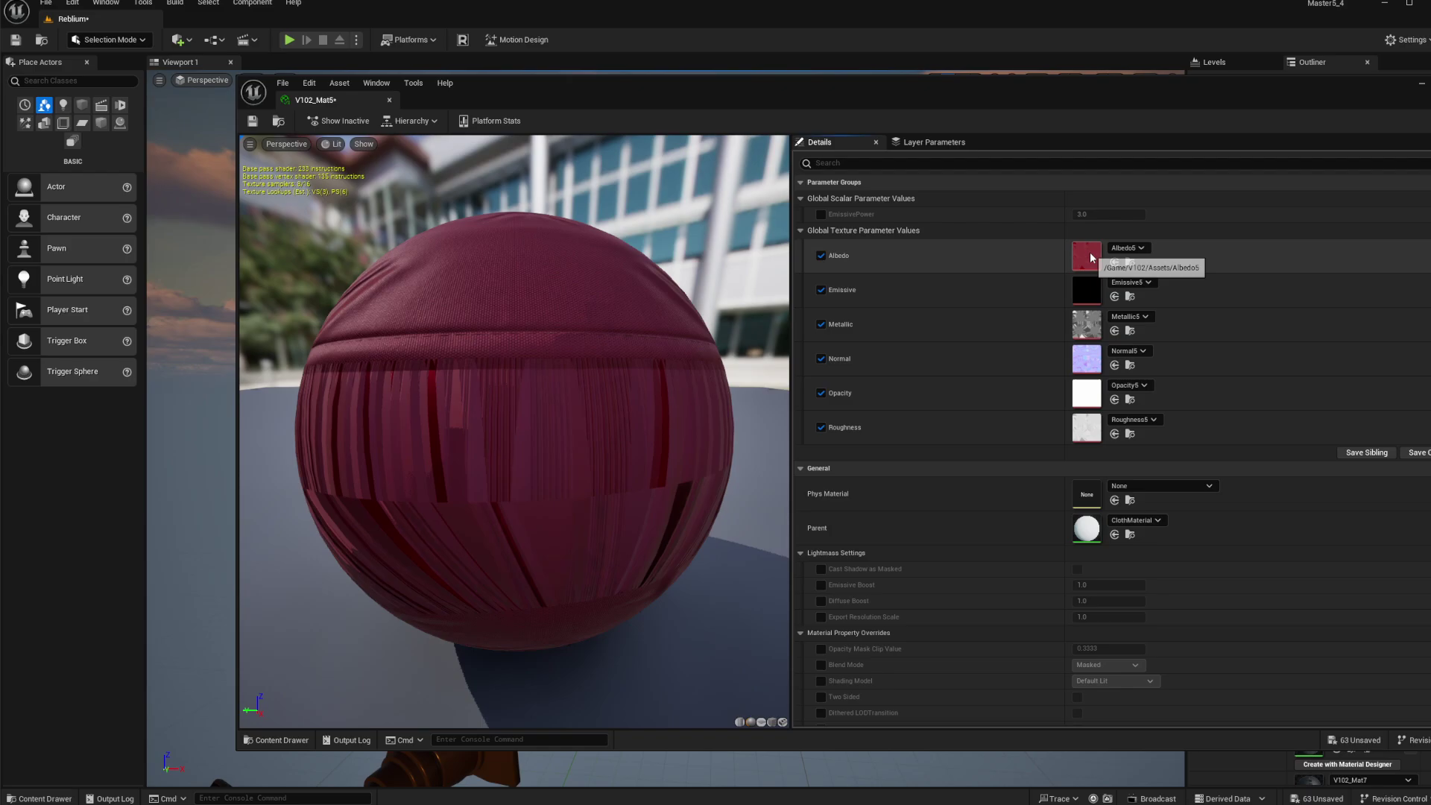
double_click(1089, 252)
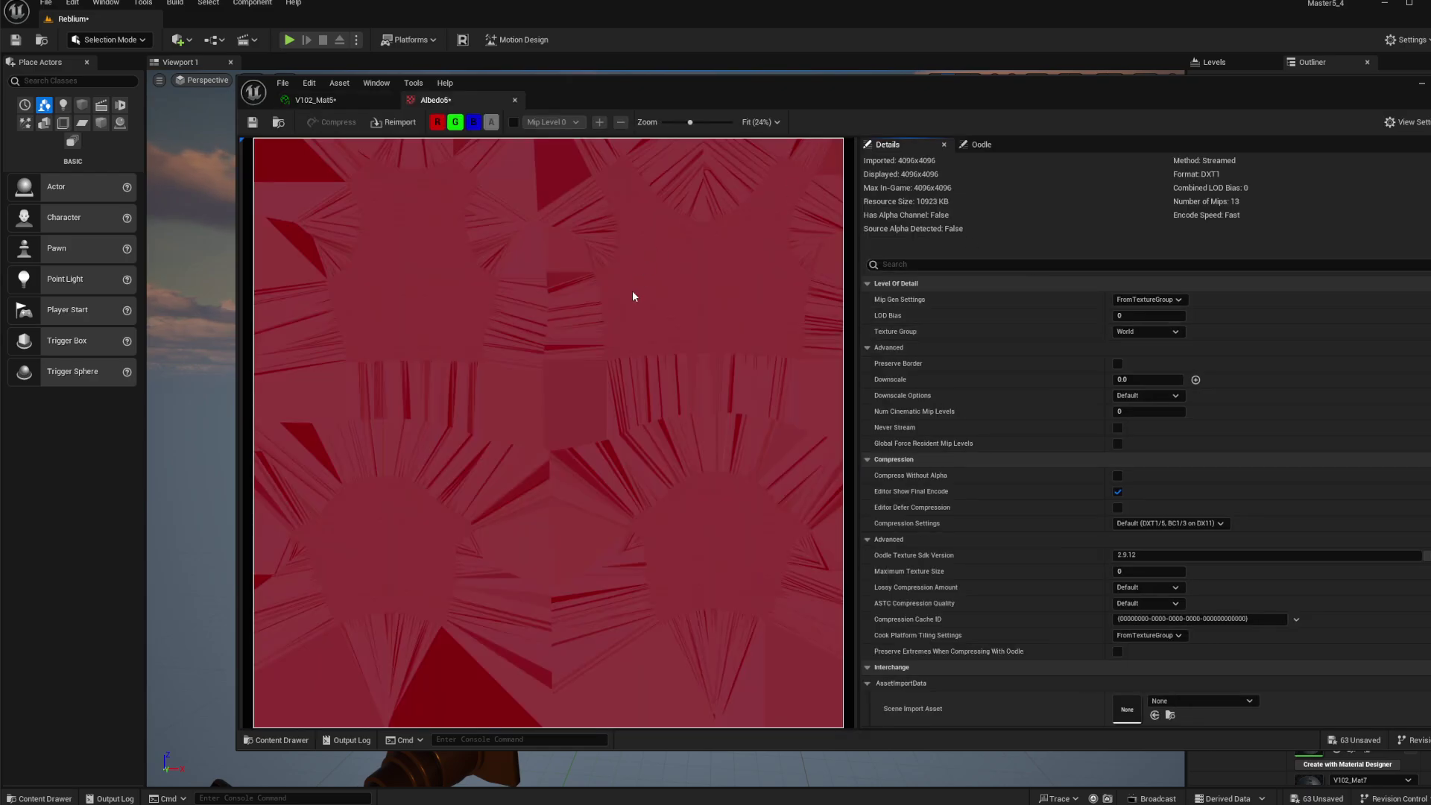
click(1430, 84)
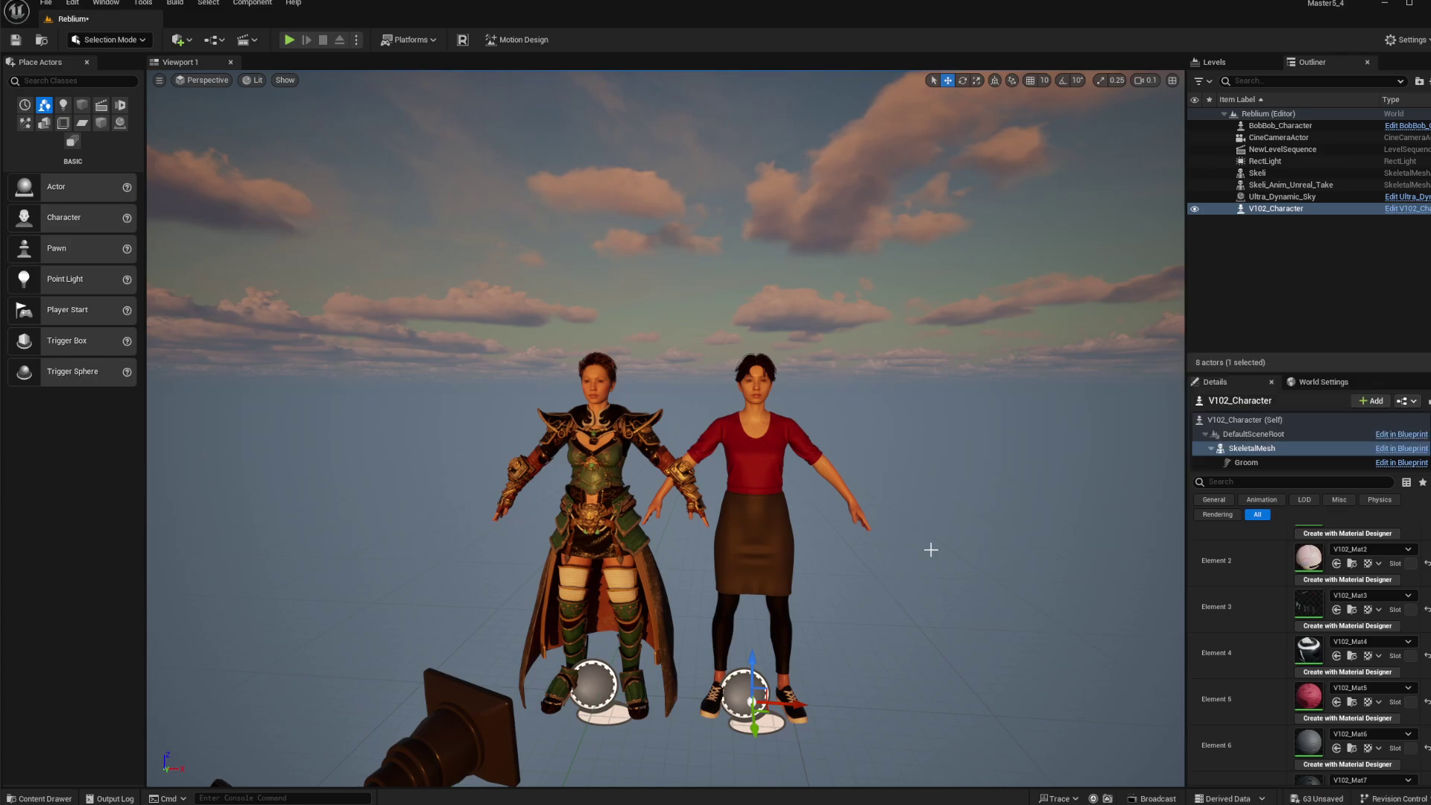
- Examine both characters up close, comparing their faces, eyes and skin detail from the front
key(w)
right_drag(930, 549, 864, 629)
key(w)
key(d)
scroll(842, 552, down, 2)
scroll(820, 559, down, 3)
key(a)
key(a)
scroll(704, 503, up, 3)
key(w)
key(a)
scroll(716, 559, up, 1)
key(w)
key(s)
scroll(752, 522, down, 1)
drag(778, 553, 637, 551)
right_drag(637, 551, 639, 455)
key(w)
scroll(637, 440, down, 2)
key(w)
key(e)
scroll(637, 440, down, 2)
key(s)
right_drag(580, 380, 580, 387)
key(q)
key(w)
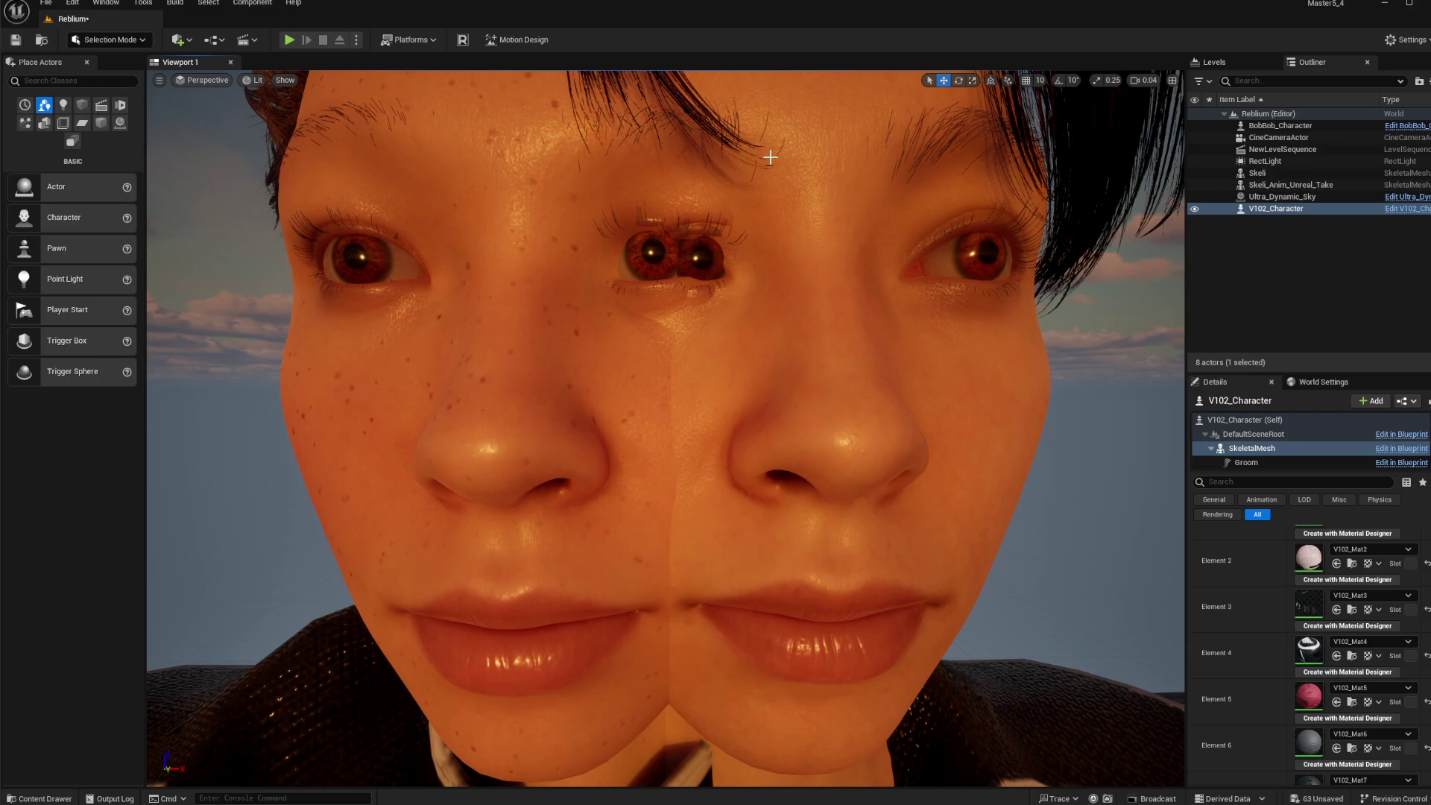
right_drag(548, 188, 633, 189)
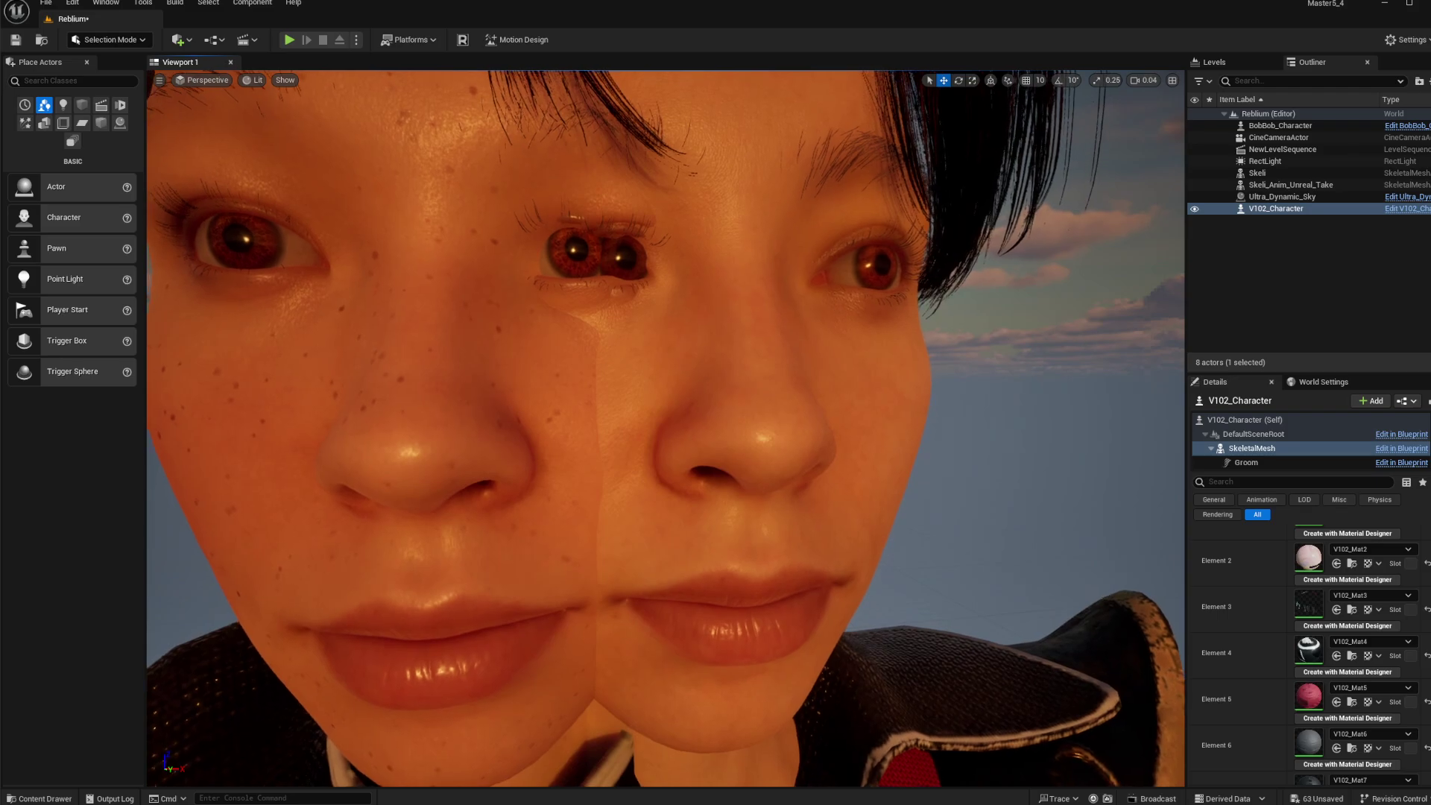
- Set Ultra_Dynamic_Sky's Time Of Day to about 1114
click(1281, 196)
scroll(1357, 565, up, 5)
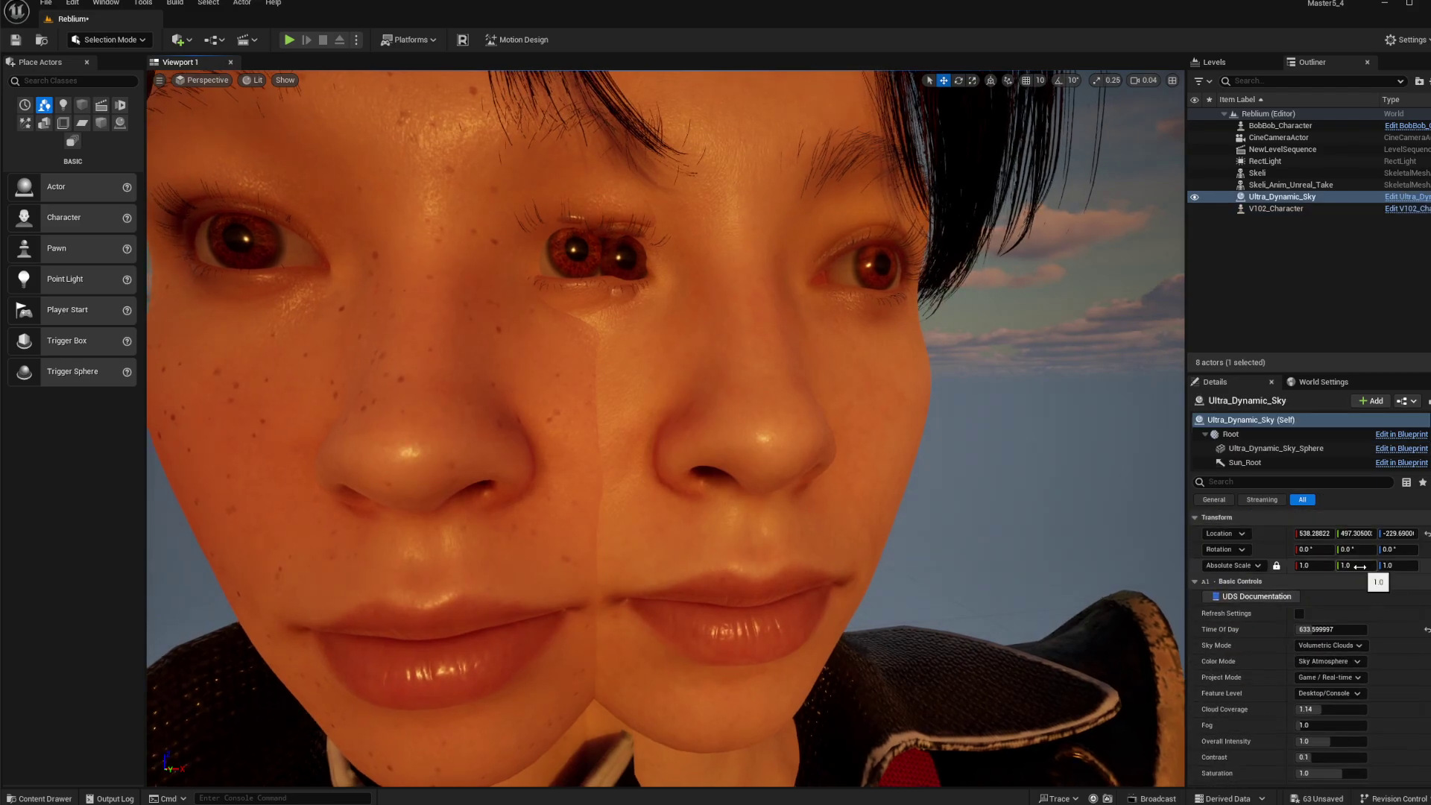
drag(1310, 629, 1419, 629)
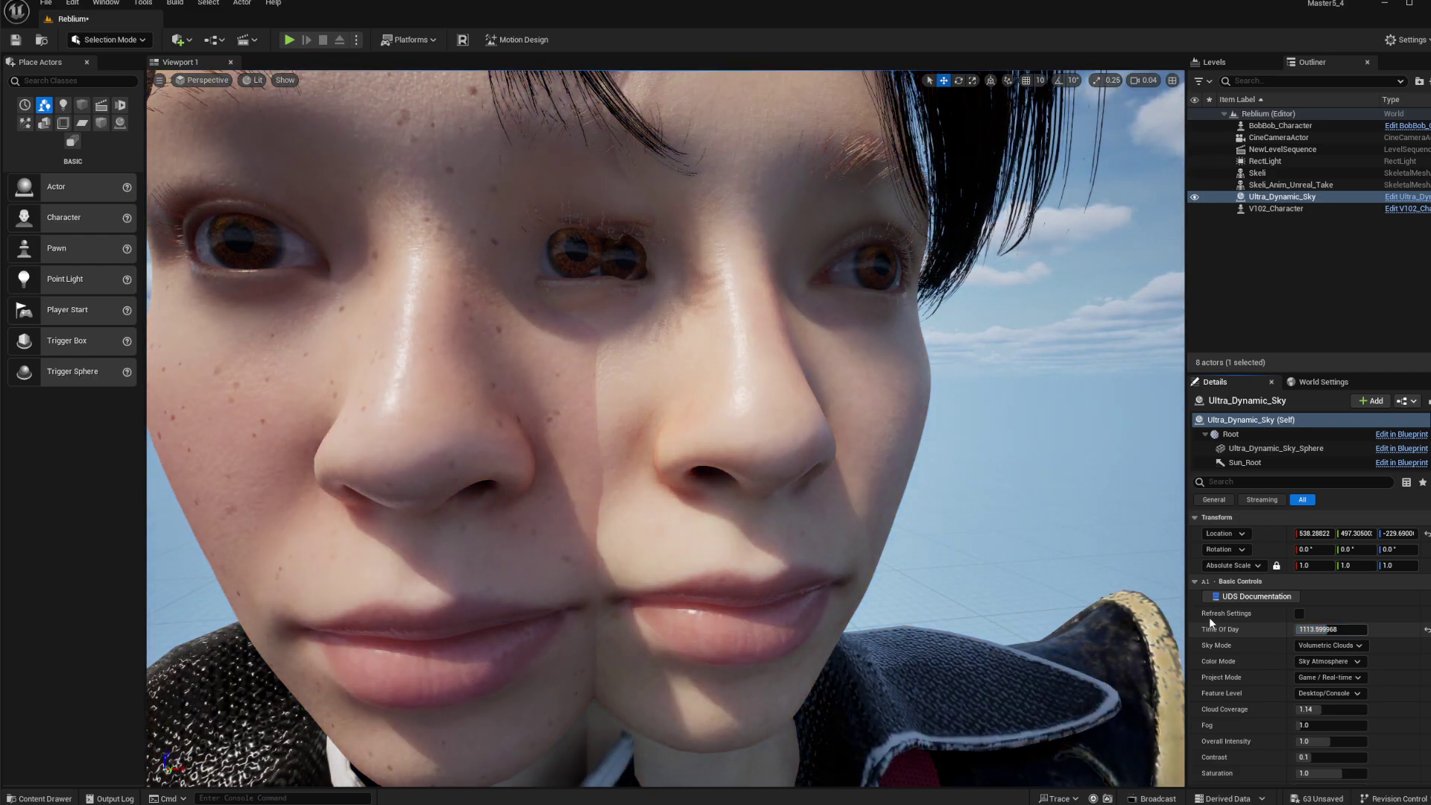
- Examine the two overlapping characters from the face down to the armor and clothing under the new lighting
alt+drag(969, 521, 708, 521)
right_drag(708, 522, 641, 522)
right_drag(894, 522, 895, 521)
scroll(894, 522, up, 1)
scroll(895, 522, up, 1)
scroll(894, 522, up, 2)
scroll(895, 521, up, 1)
scroll(895, 522, down, 1)
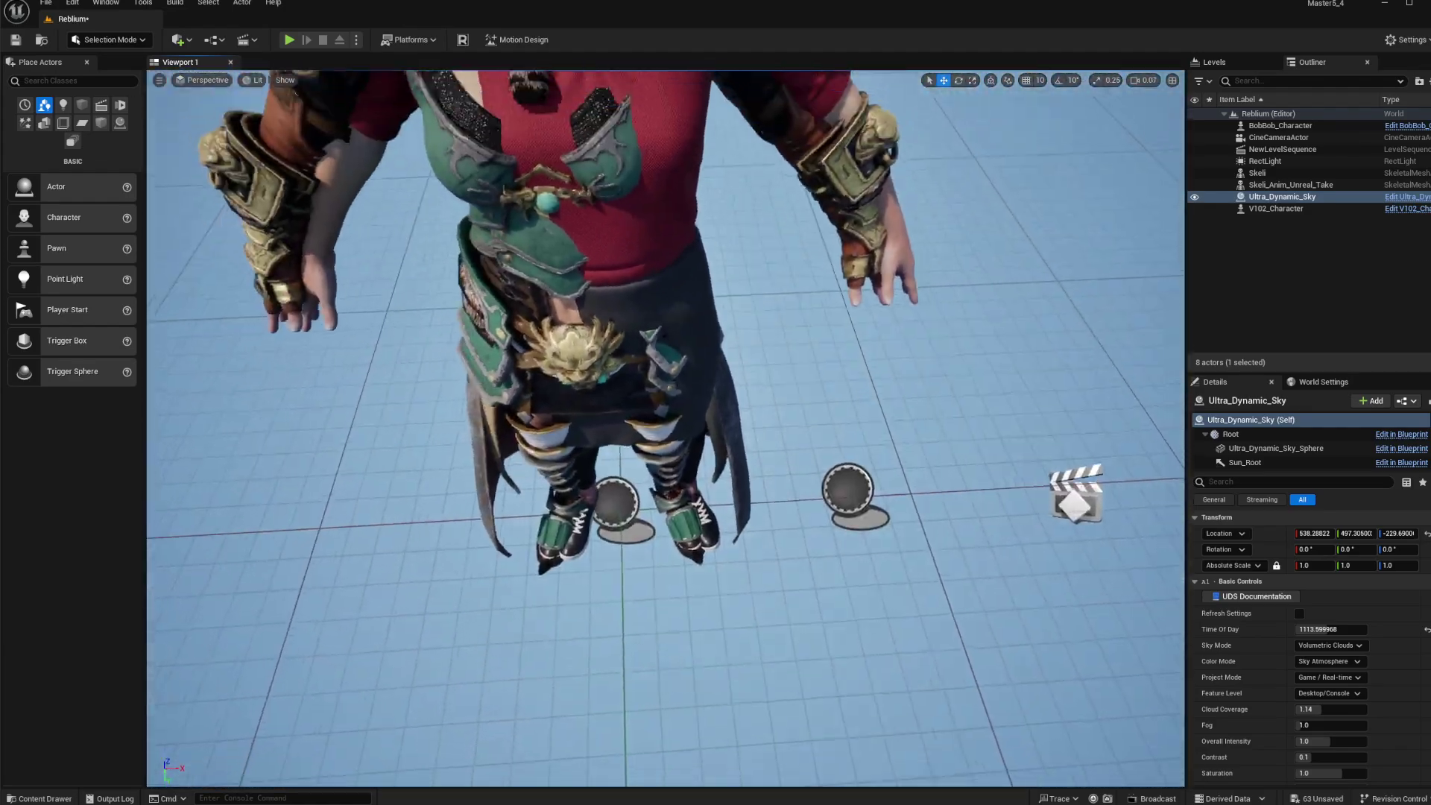
- Move V102_Character further away from the armored character along X to about 129.3
click(857, 753)
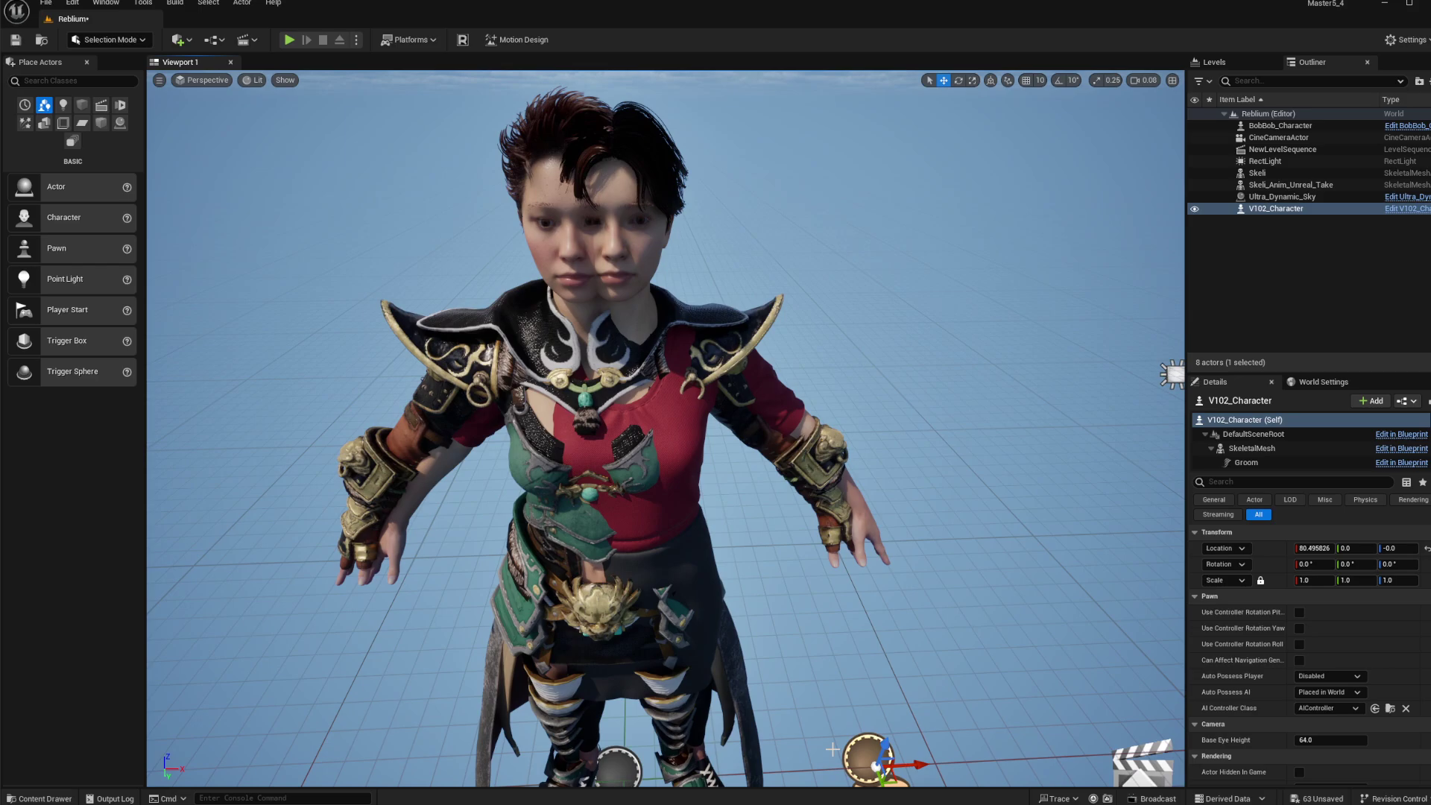
drag(925, 765, 1019, 758)
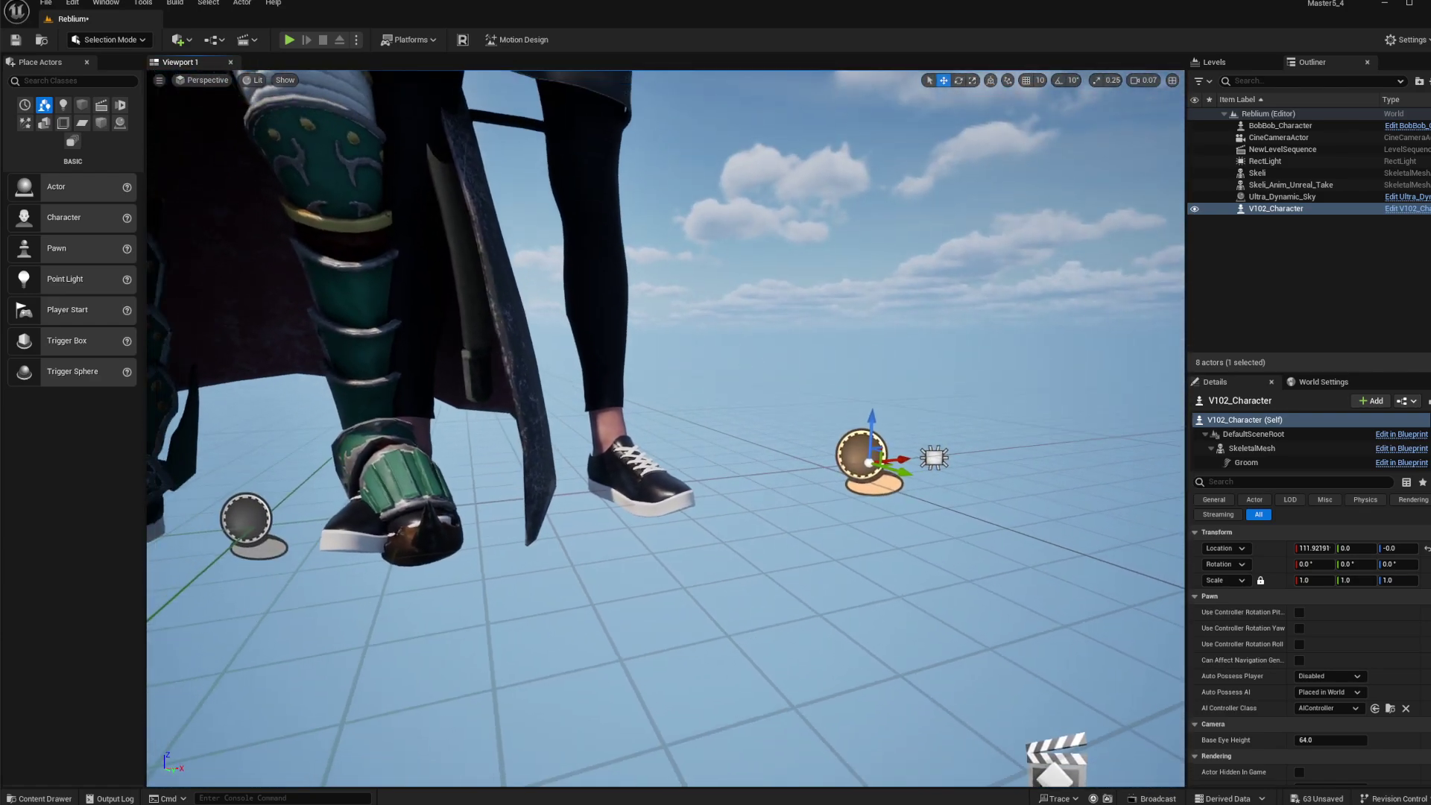
click(617, 188)
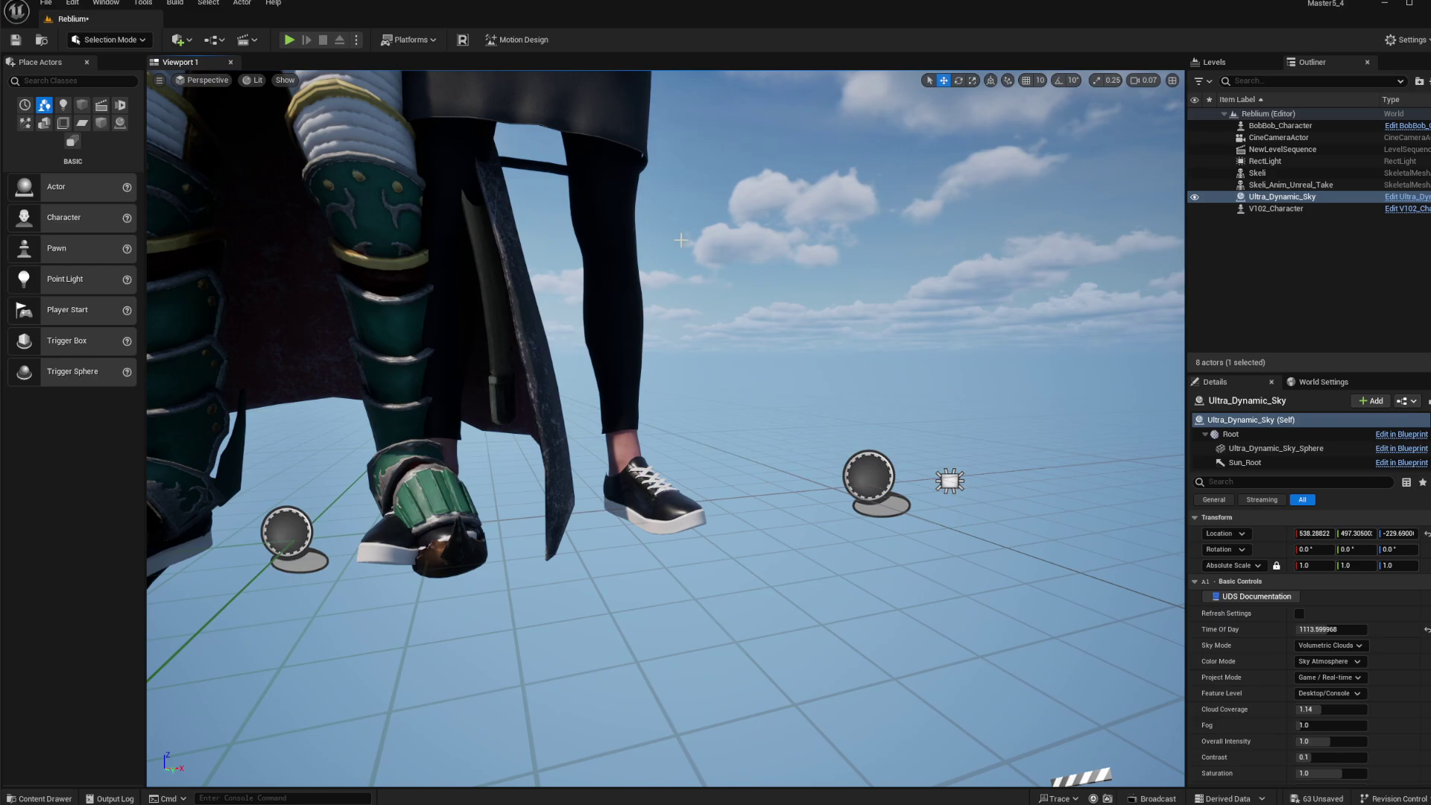
click(876, 483)
drag(913, 483, 962, 474)
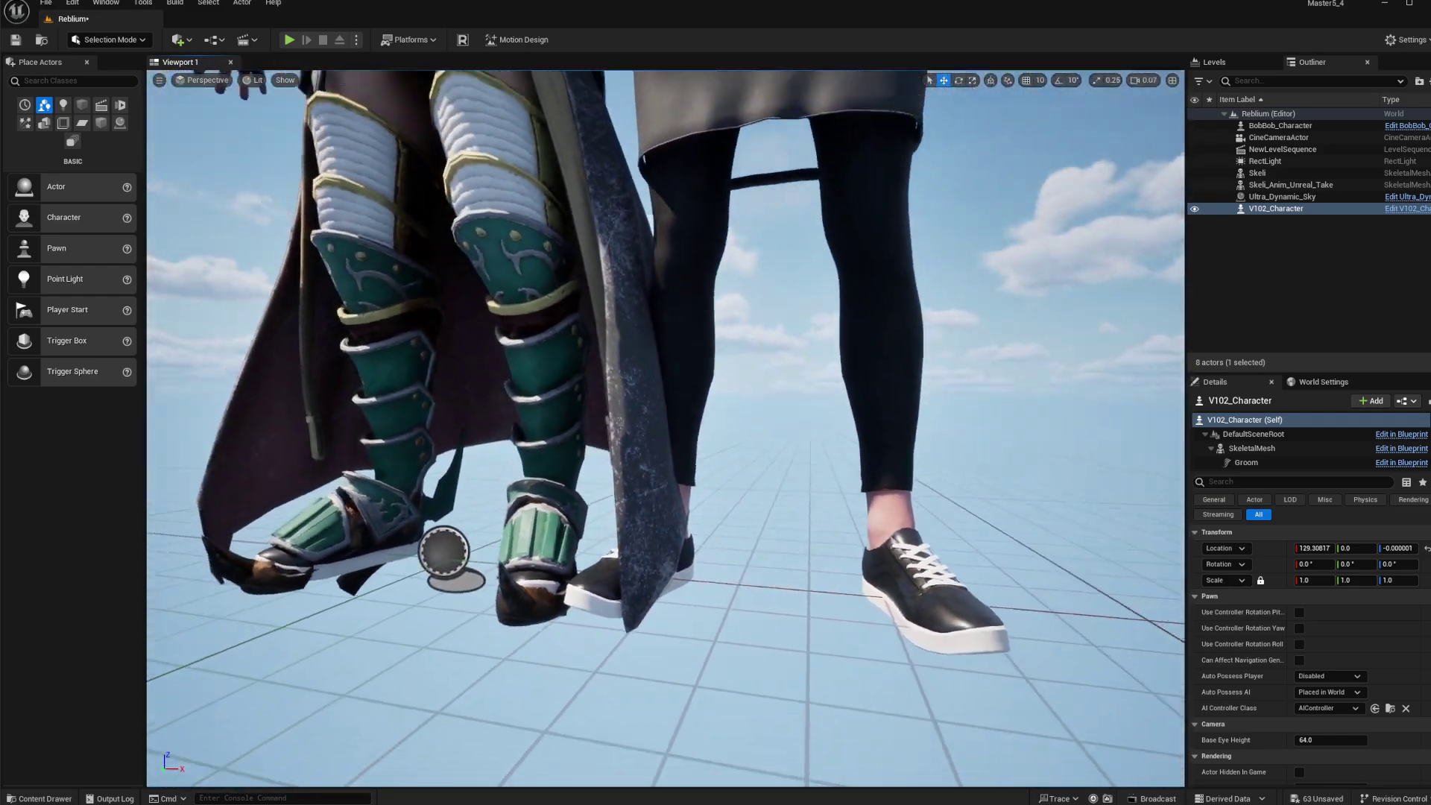
right_drag(665, 429, 627, 431)
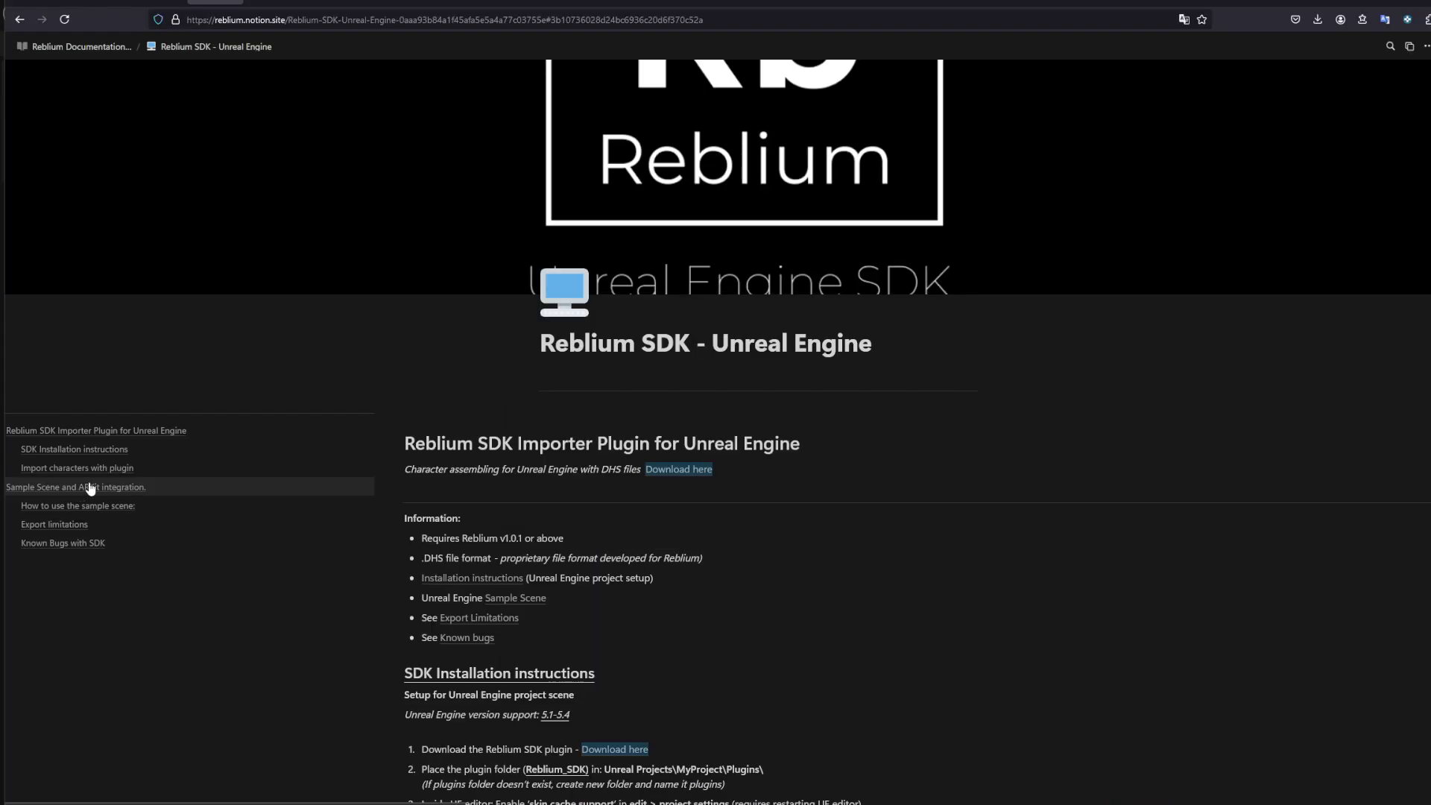
- Switch to the Reblium SDK documentation in the browser and read the sample scene and ARKit integration steps
click(71, 218)
scroll(604, 552, down, 5)
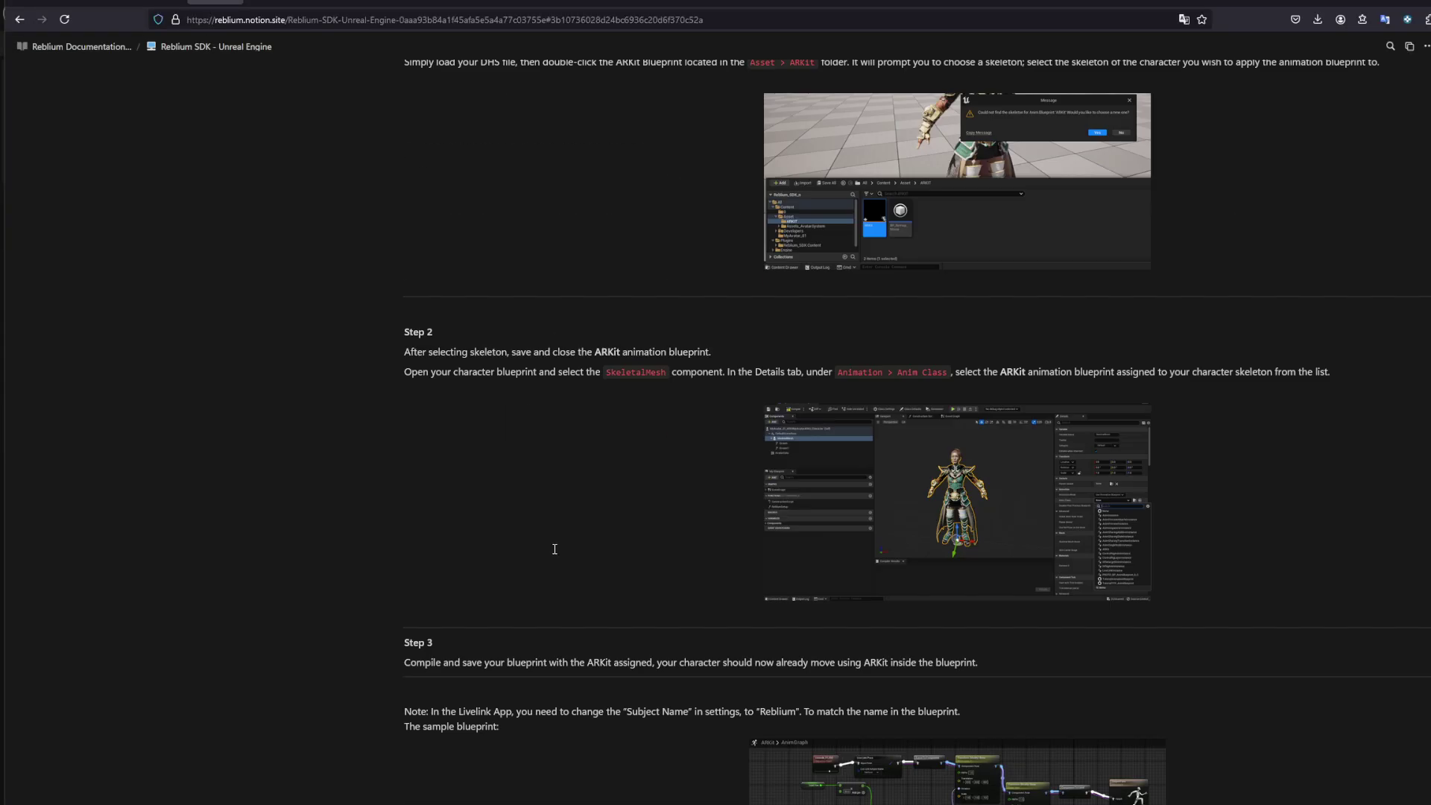
scroll(554, 544, down, 4)
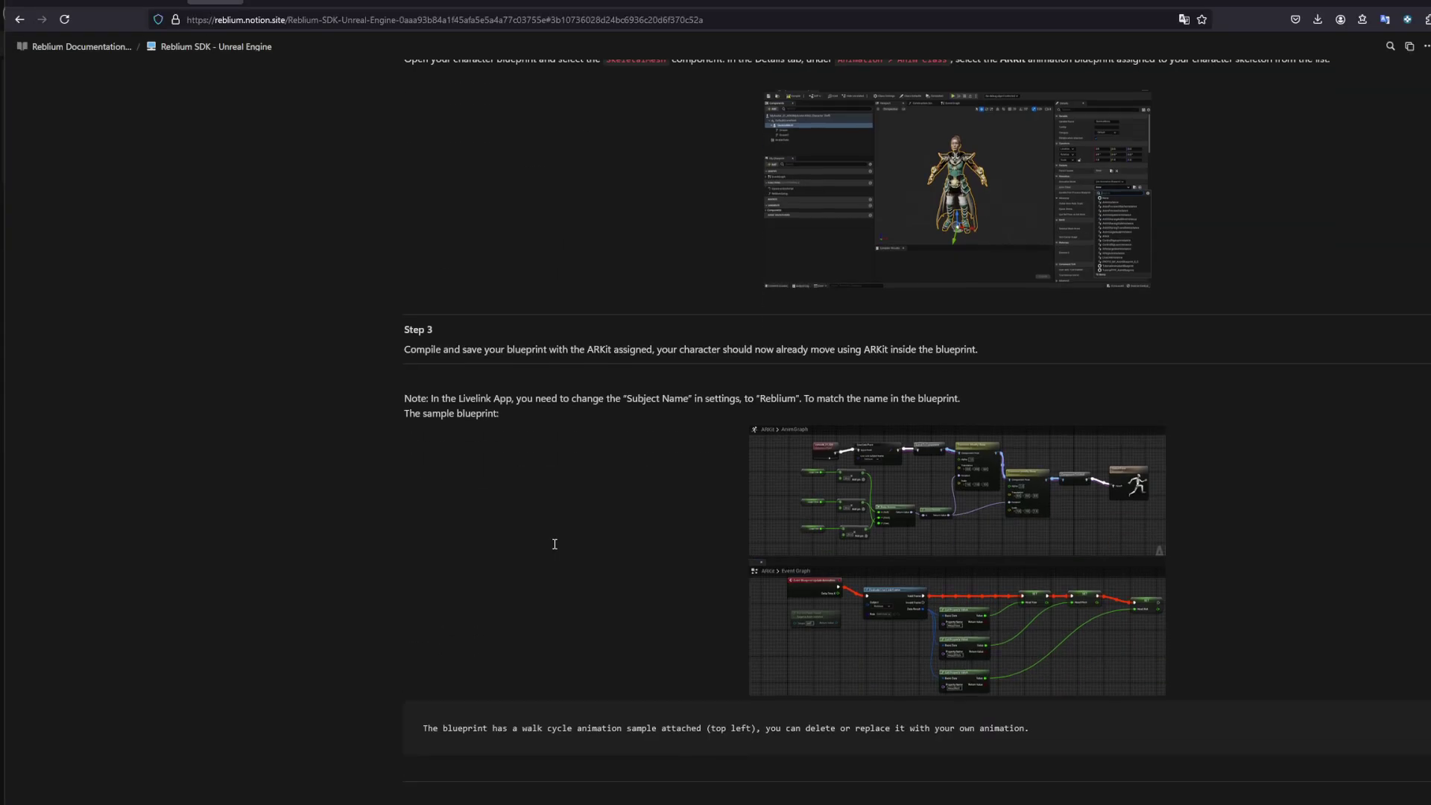
scroll(554, 544, down, 5)
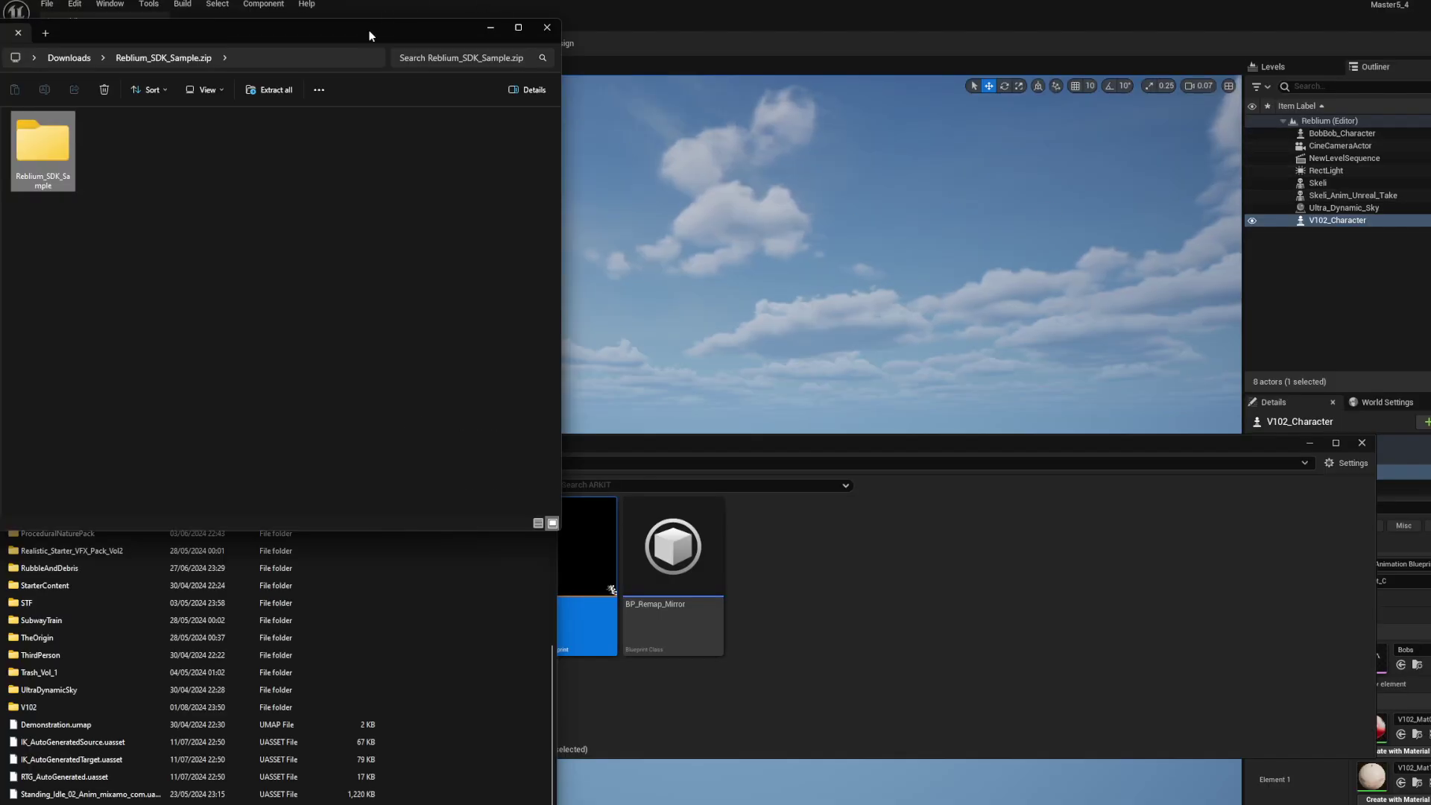
- Switch to File Explorer and browse Reblium_SDK_Sample.zip to its Content folder, checking what the Asset folder inside contains
click(372, 28)
drag(373, 29, 384, 0)
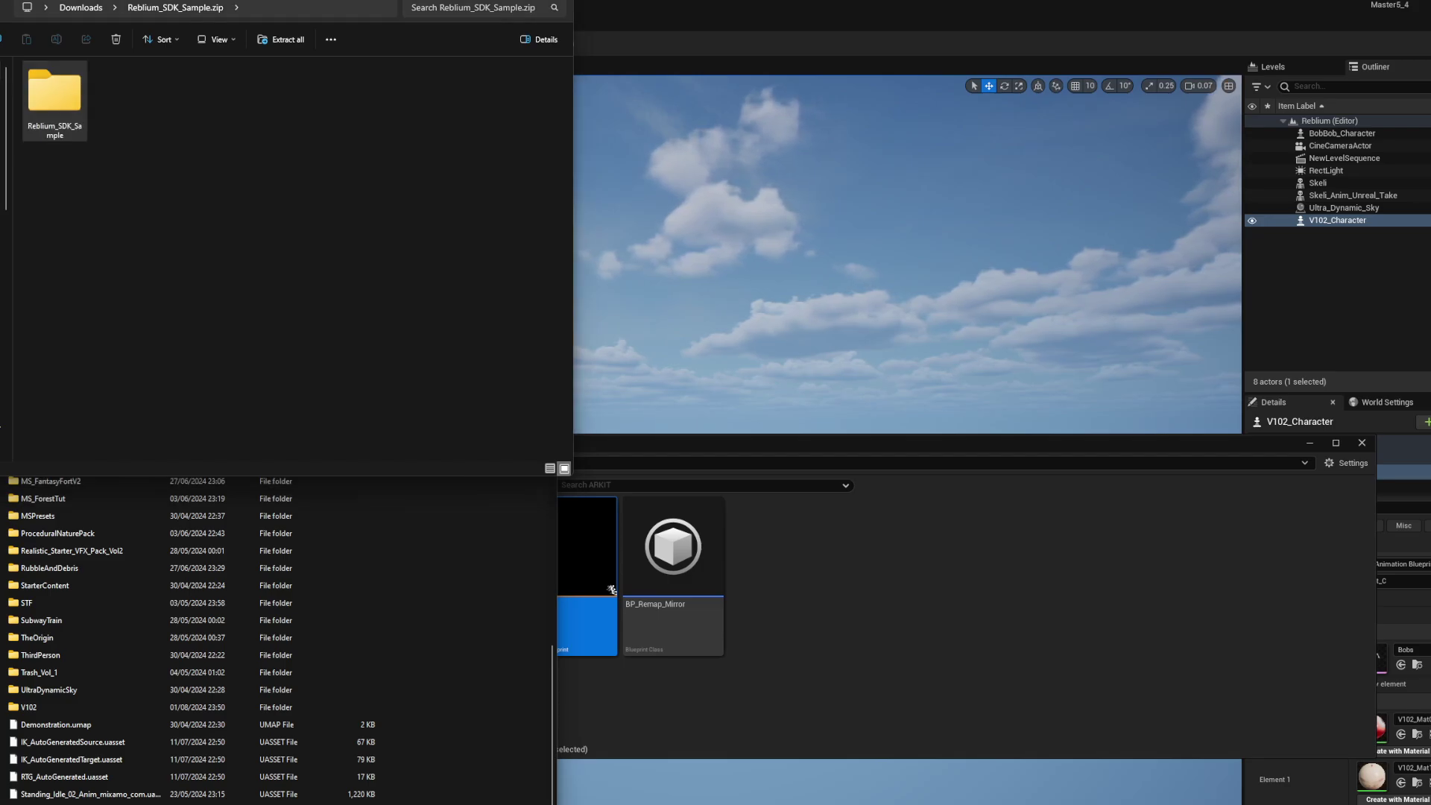
click(1067, 790)
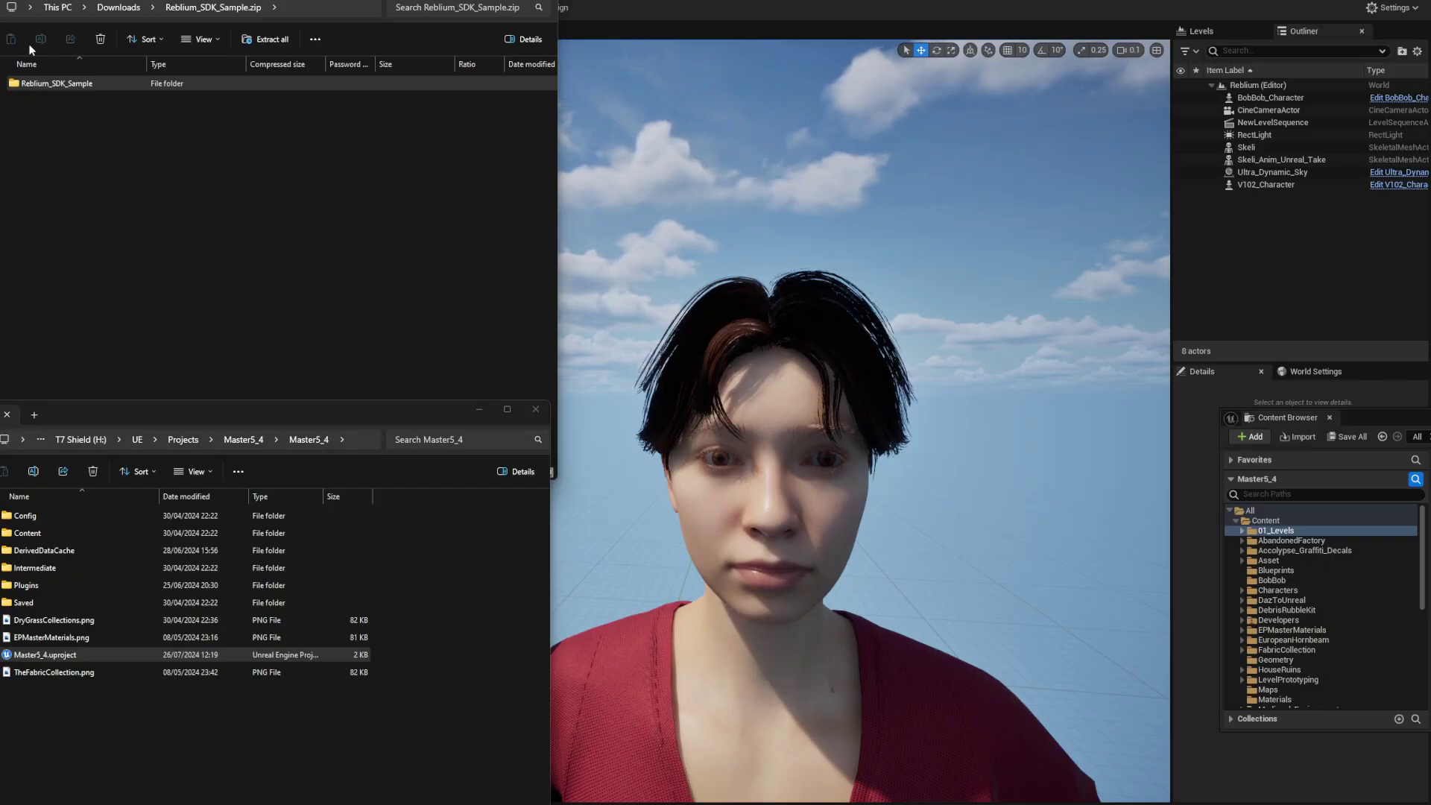
click(88, 80)
double_click(58, 84)
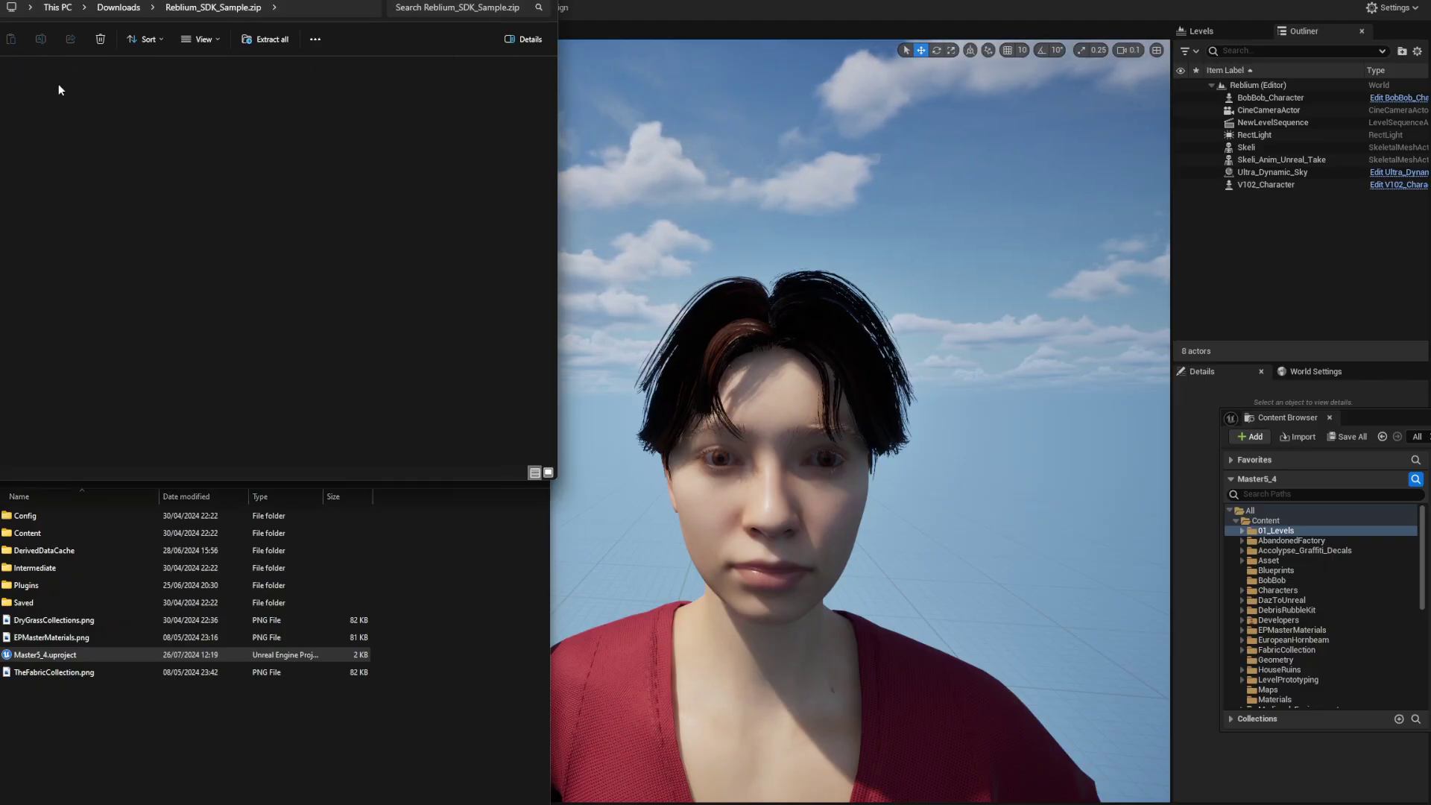
double_click(35, 101)
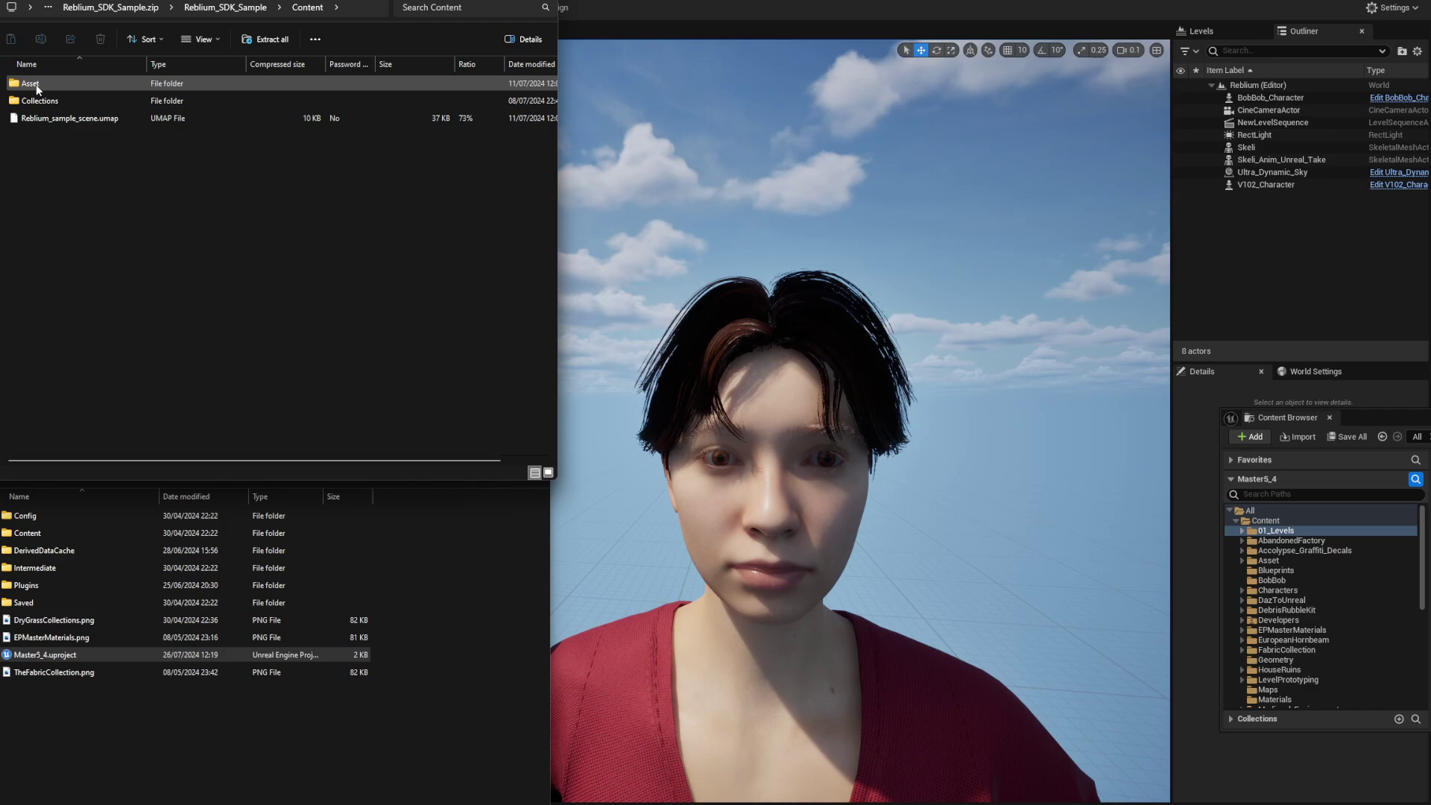
click(34, 86)
double_click(31, 85)
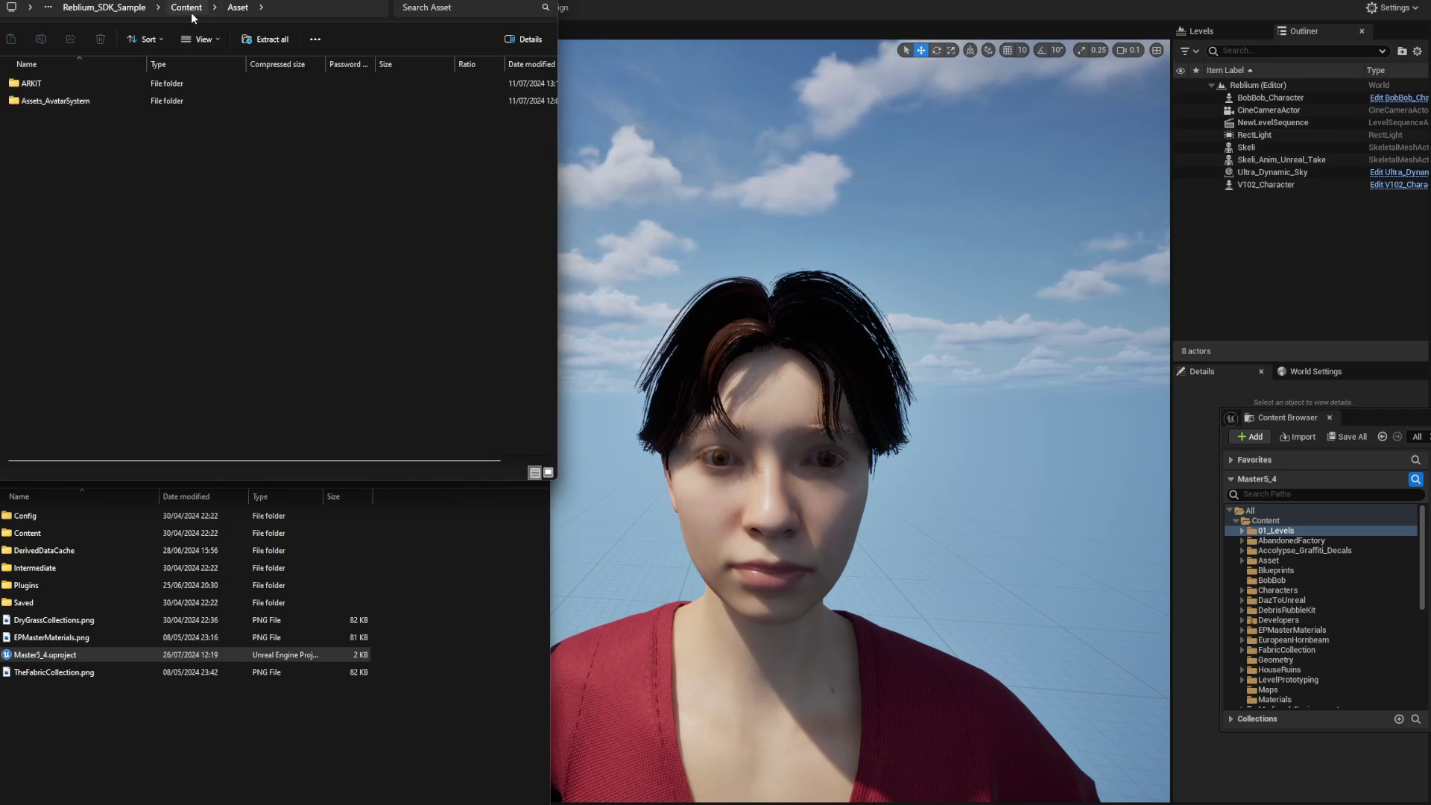
click(191, 13)
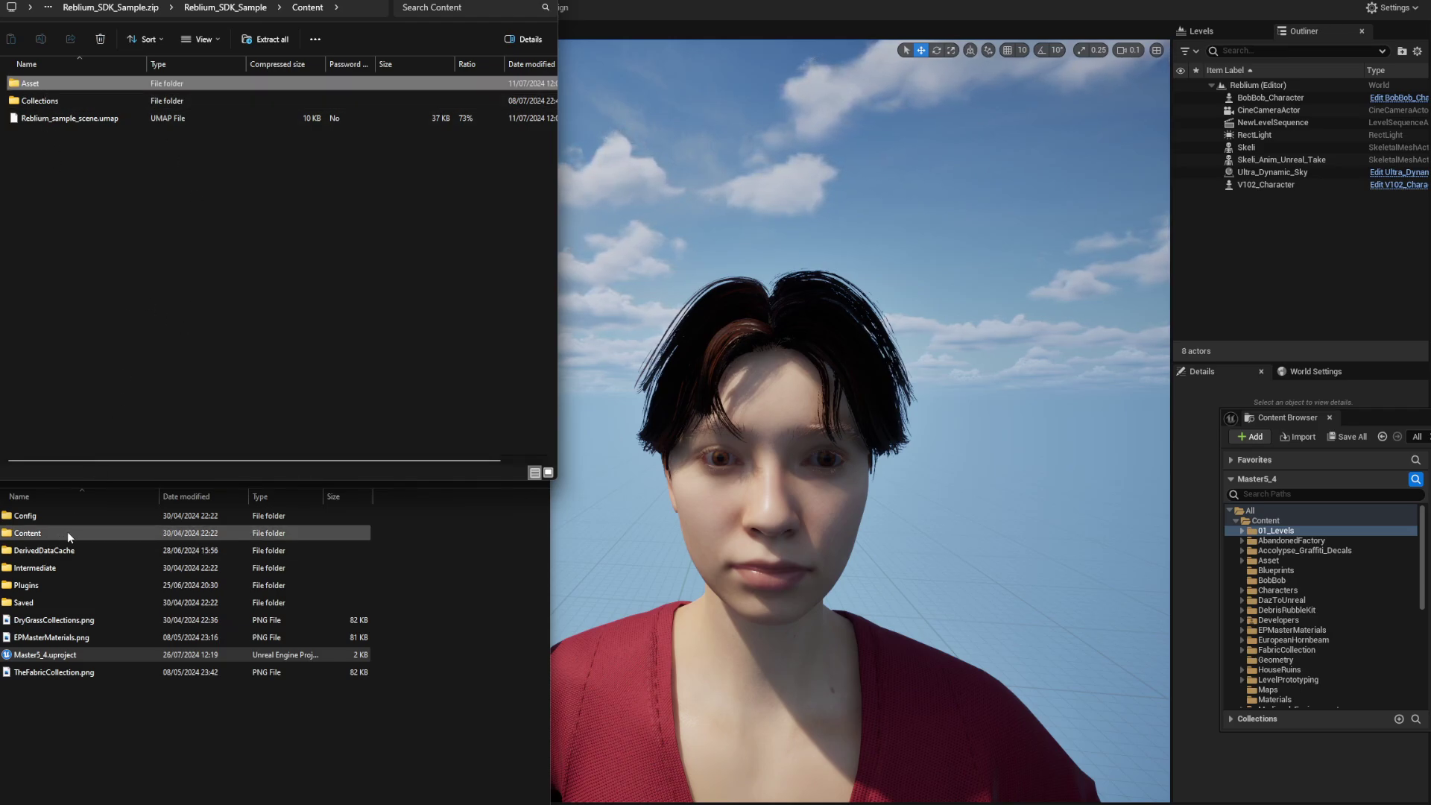
- Open the Master5_4 project's Content folder on the drive and select its Asset folder
click(34, 534)
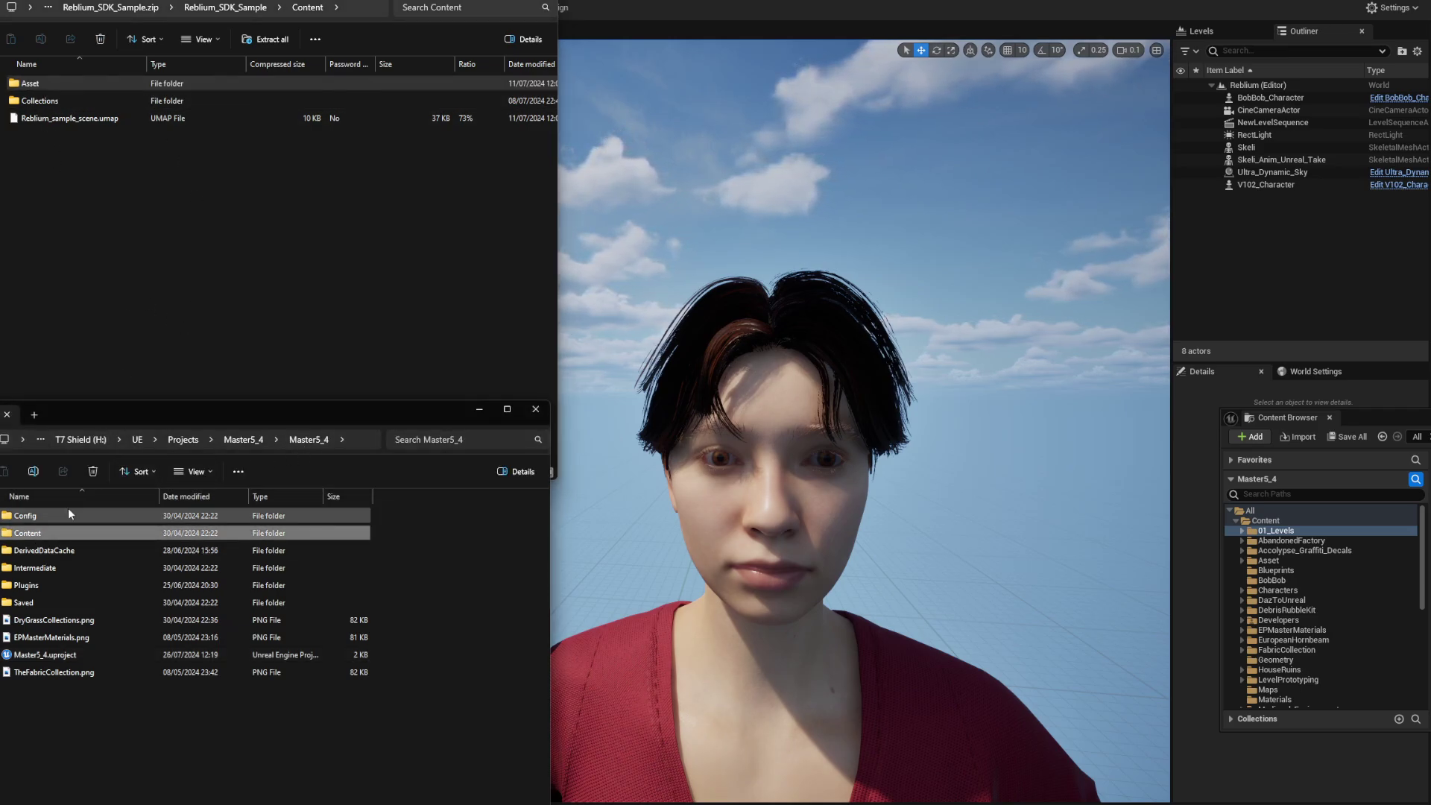
double_click(26, 533)
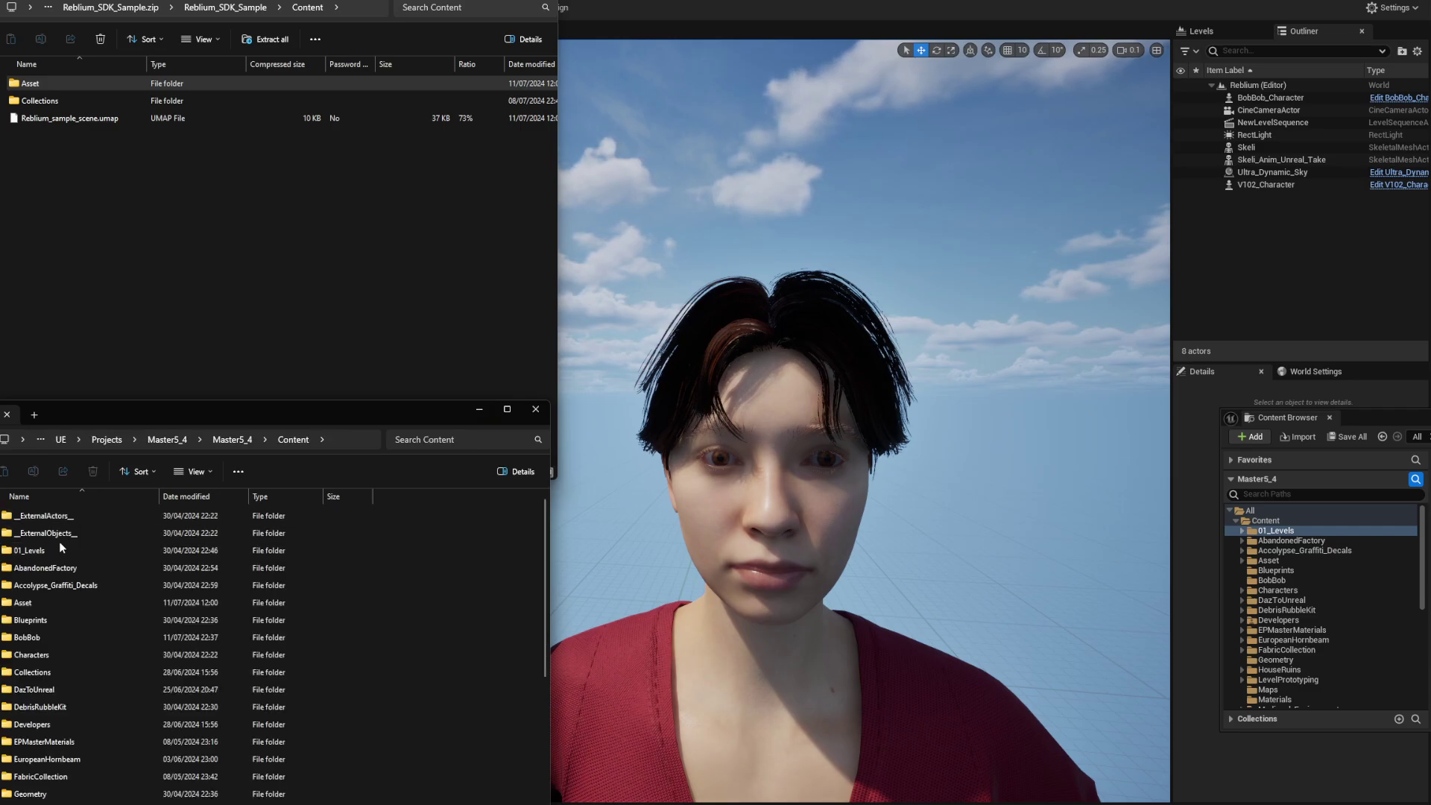
click(47, 608)
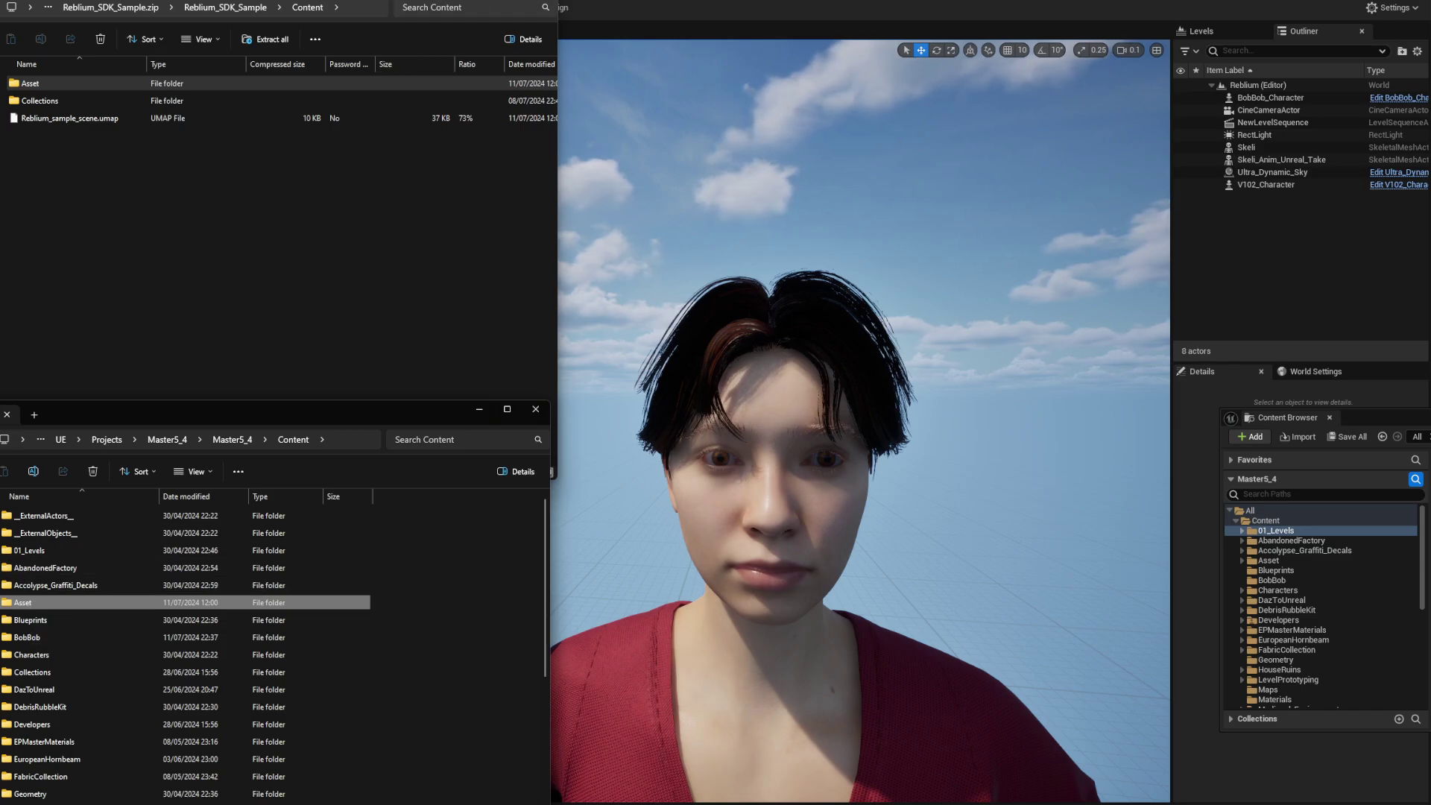
- Switch to the Unreal Editor and open the ARKIT folder inside Content/Asset with the Content Browser enlarged over the viewport
key(alt+Tab)
click(816, 445)
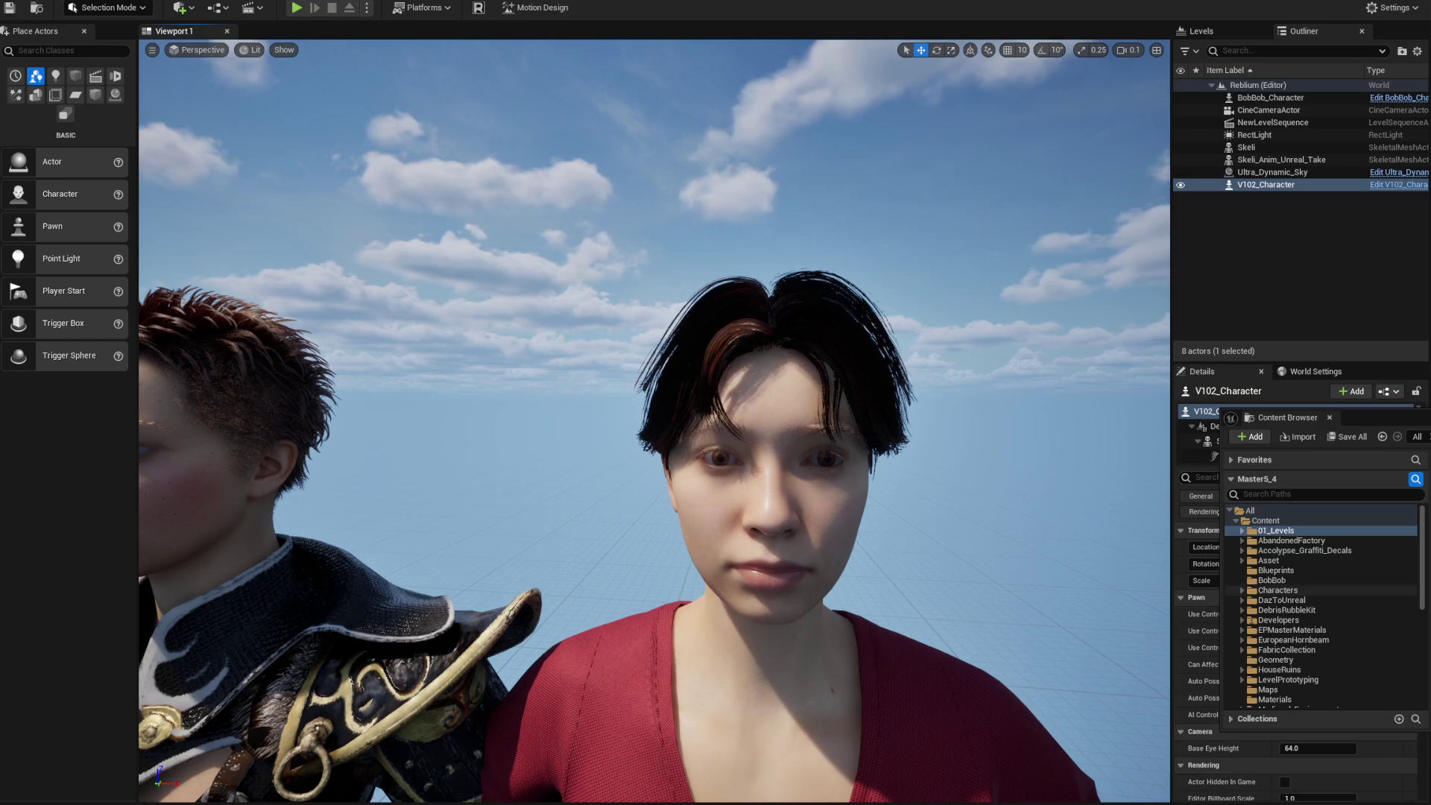
drag(1287, 418, 524, 212)
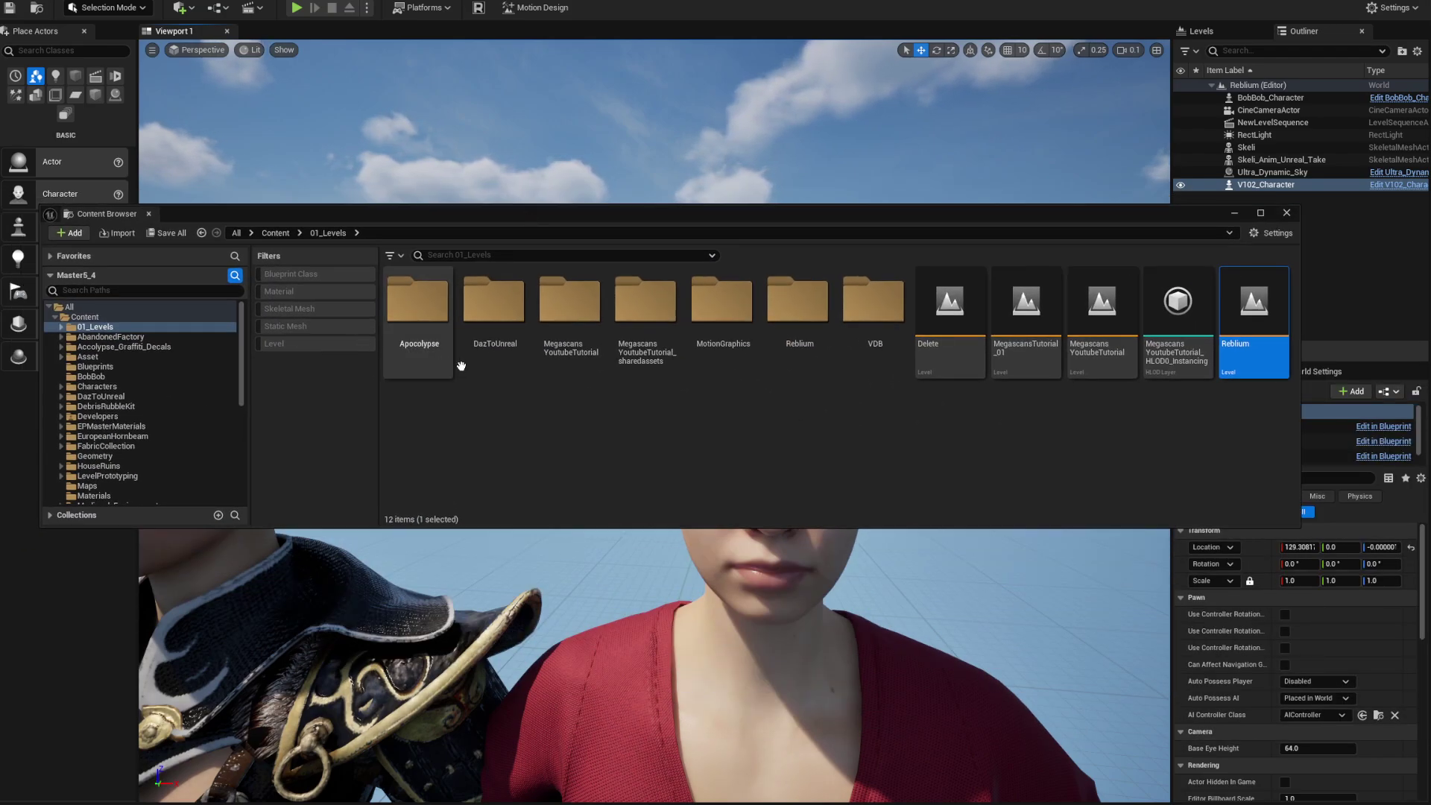
click(88, 357)
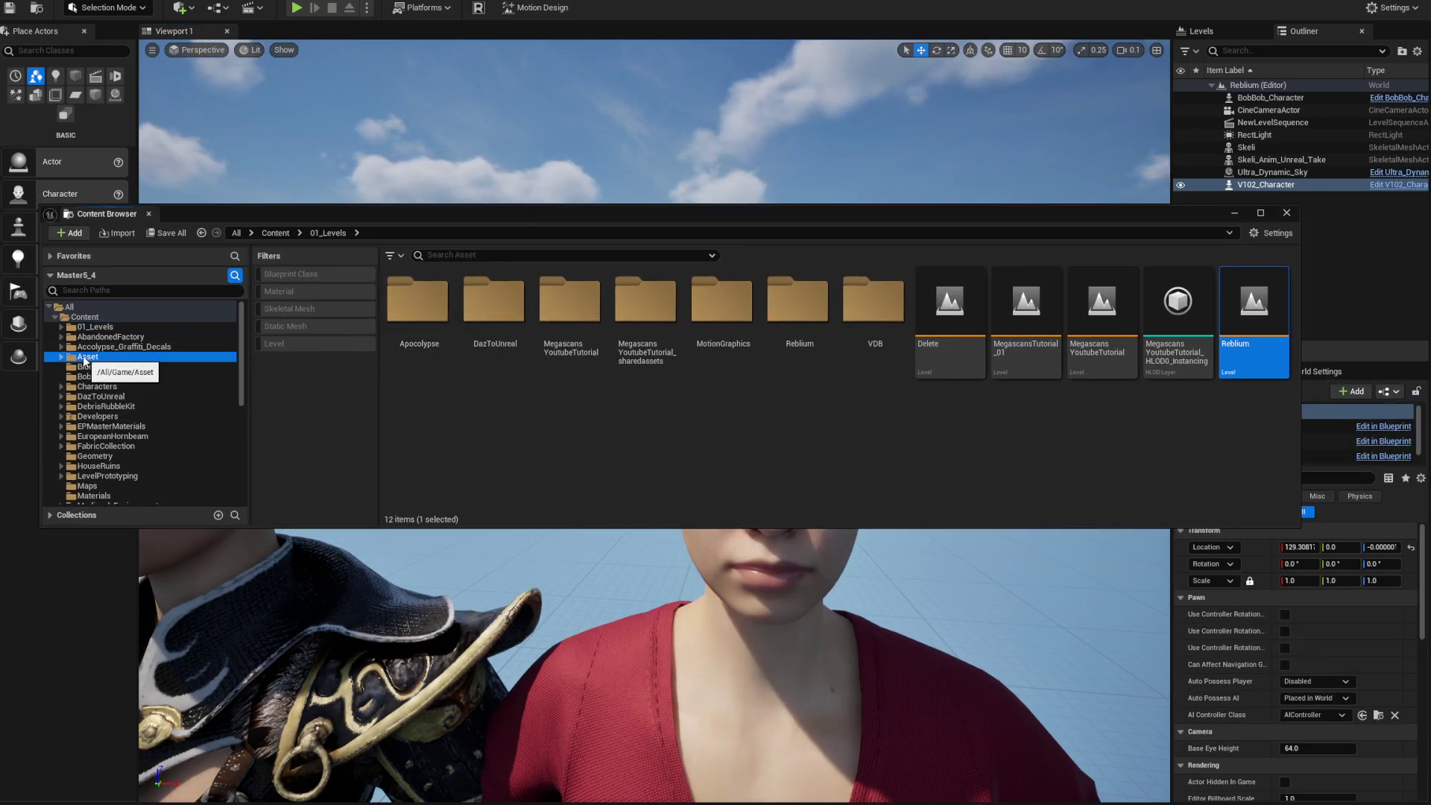
double_click(422, 324)
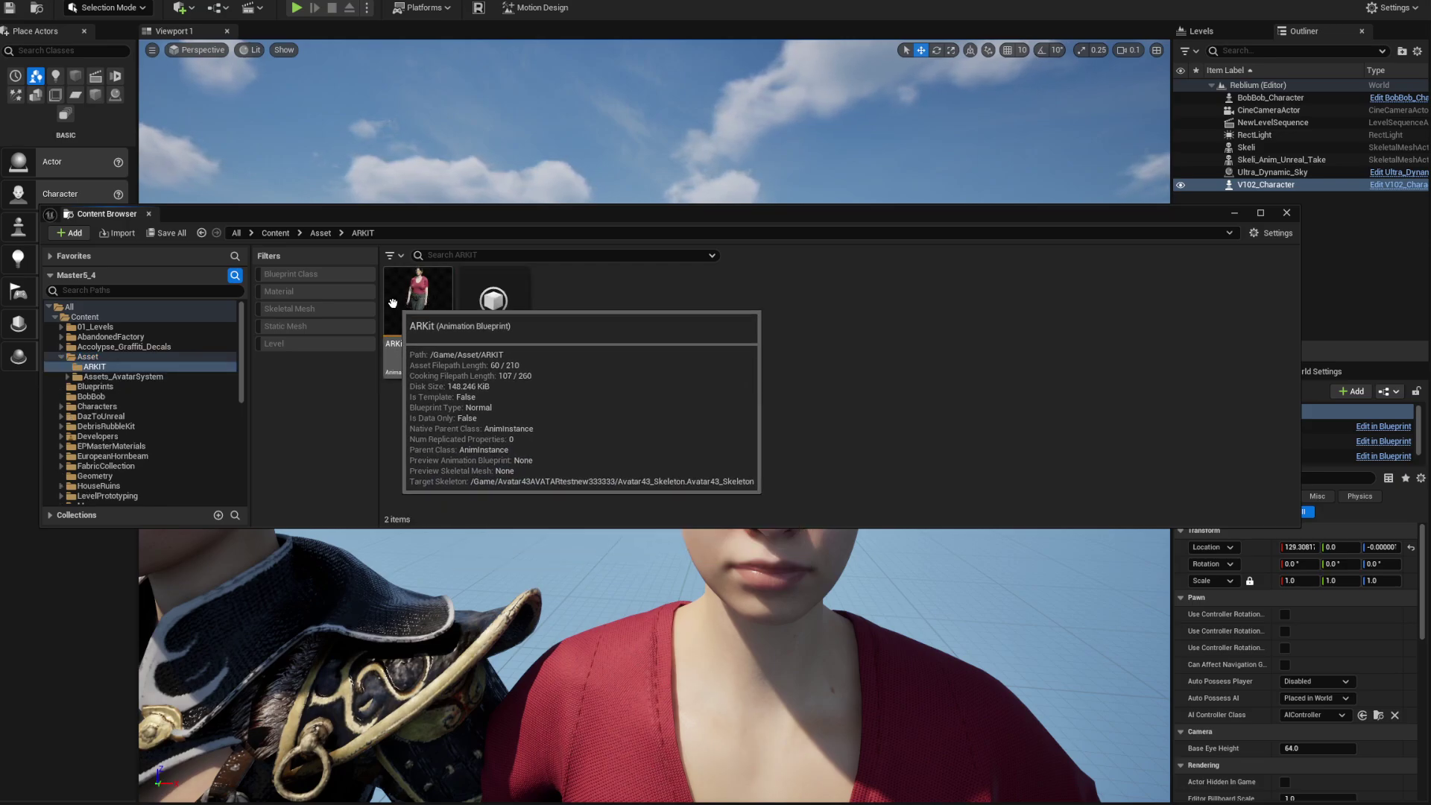
- Open the ARKit animation blueprint and assign Bobs_Skeleton as its replacement skeleton
double_click(415, 312)
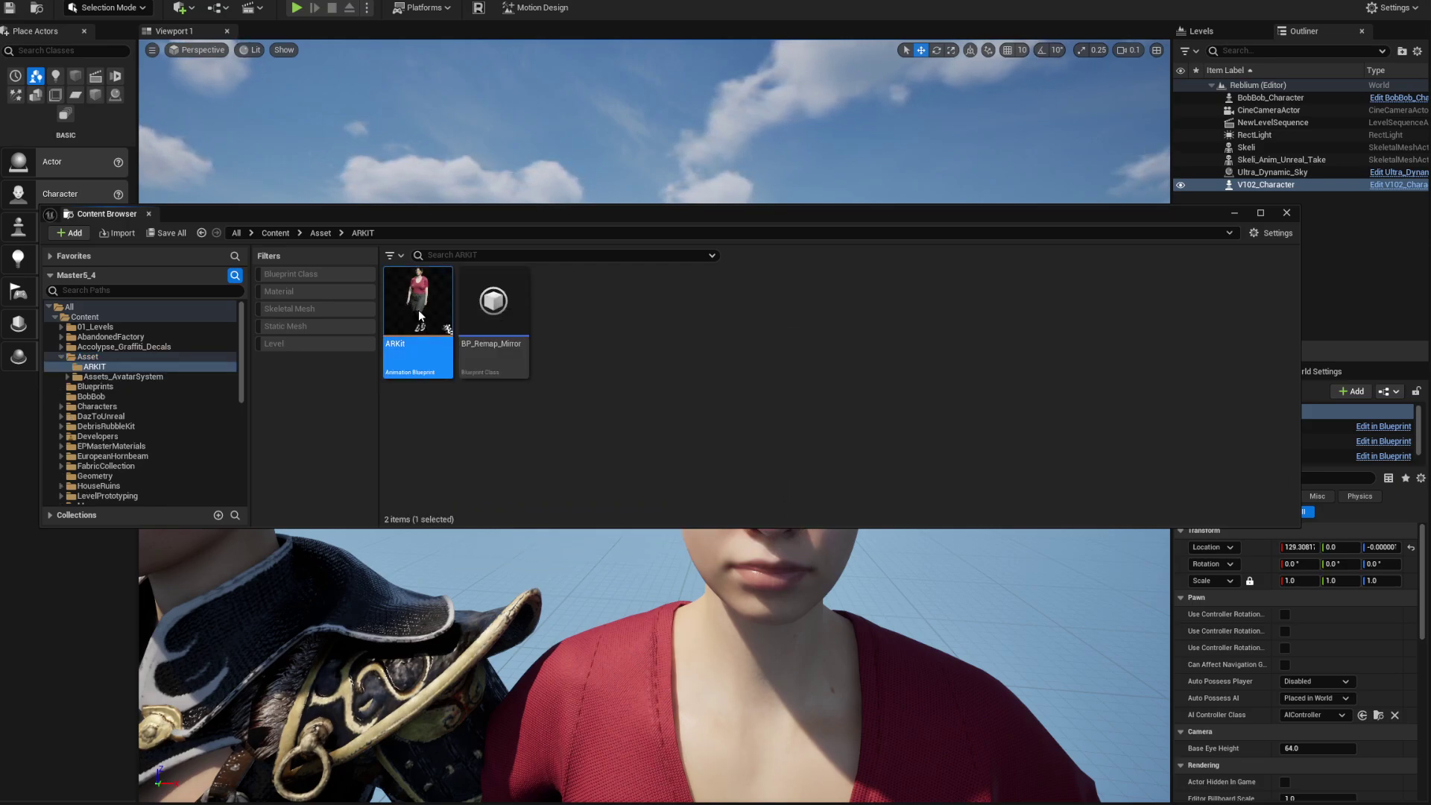
drag(1354, 358, 685, 291)
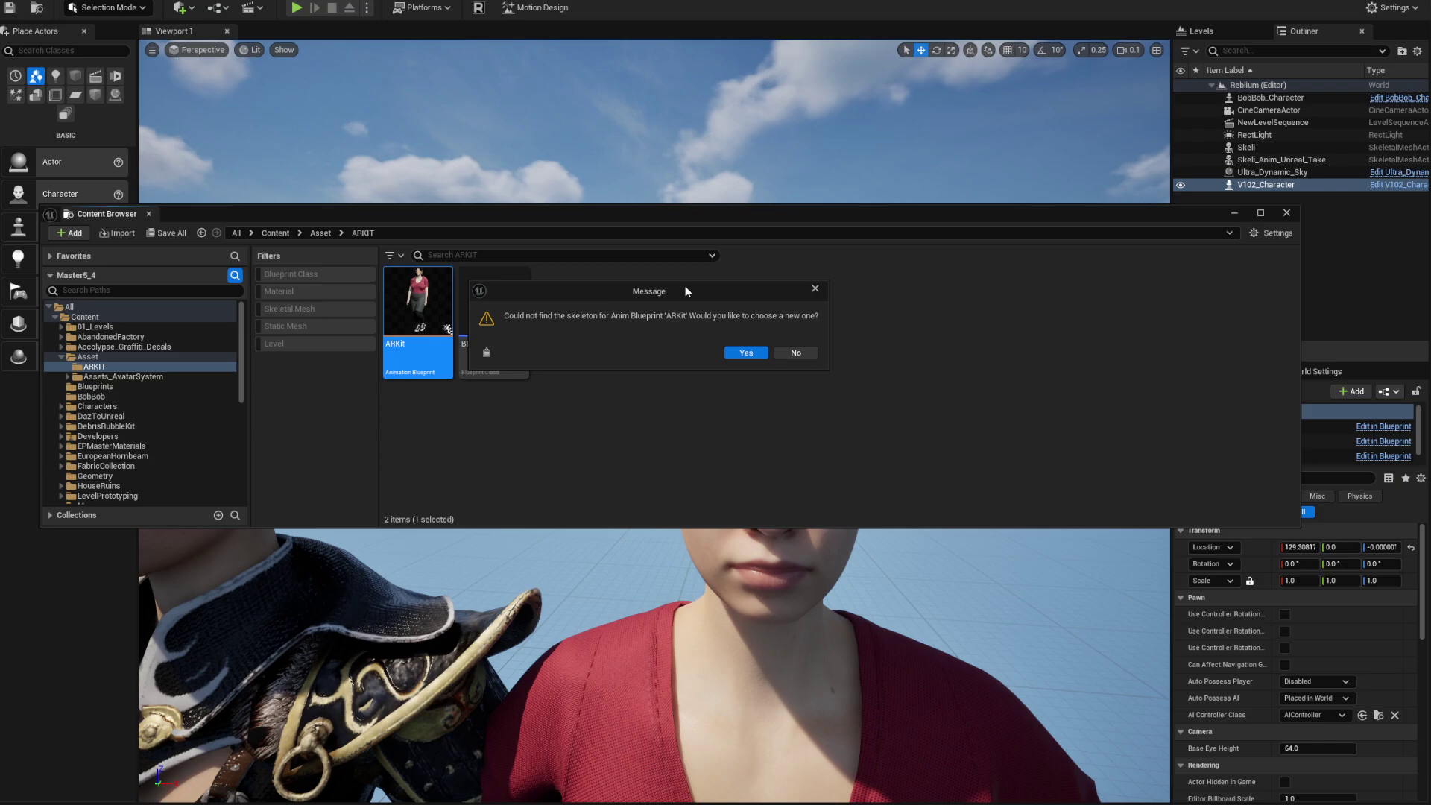
click(743, 353)
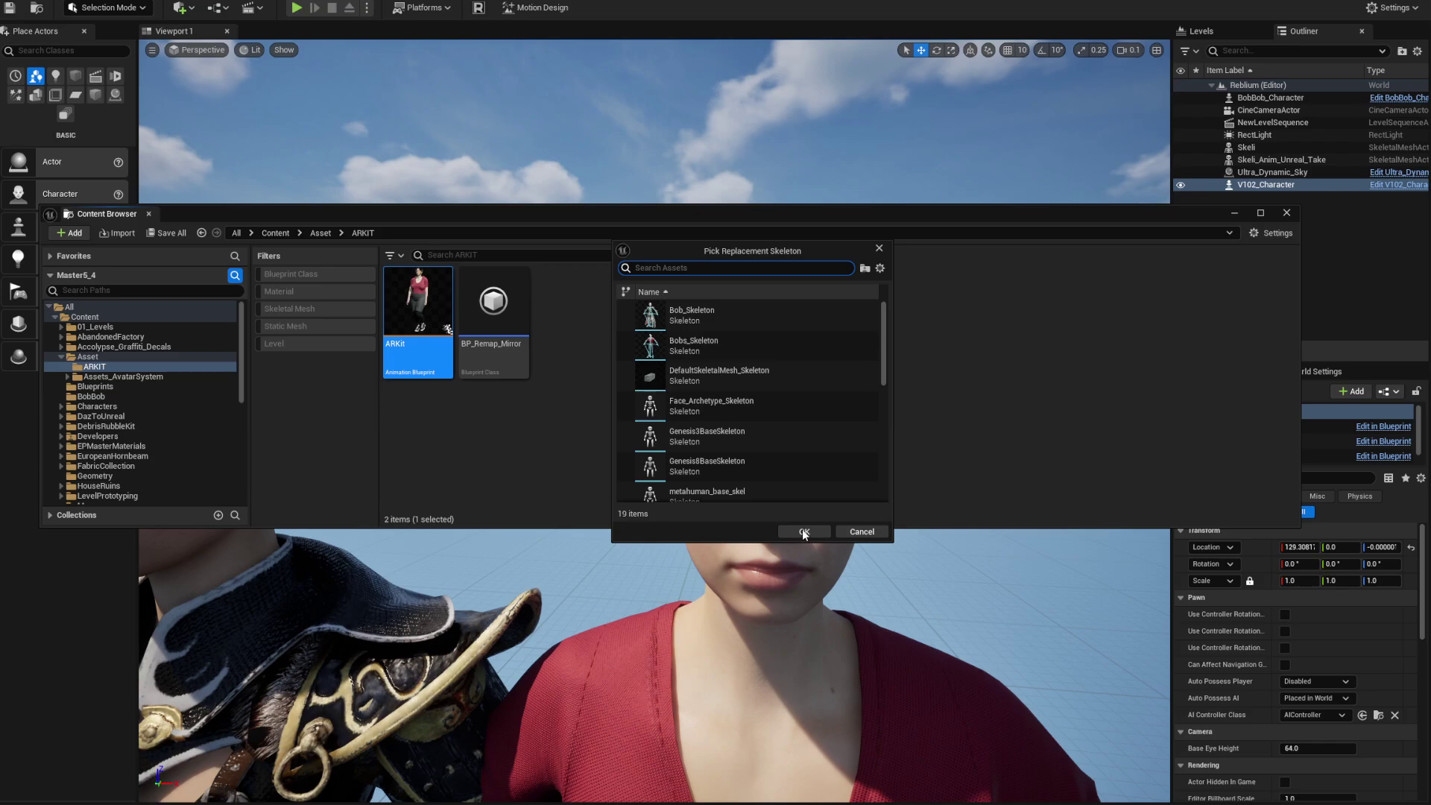
click(747, 346)
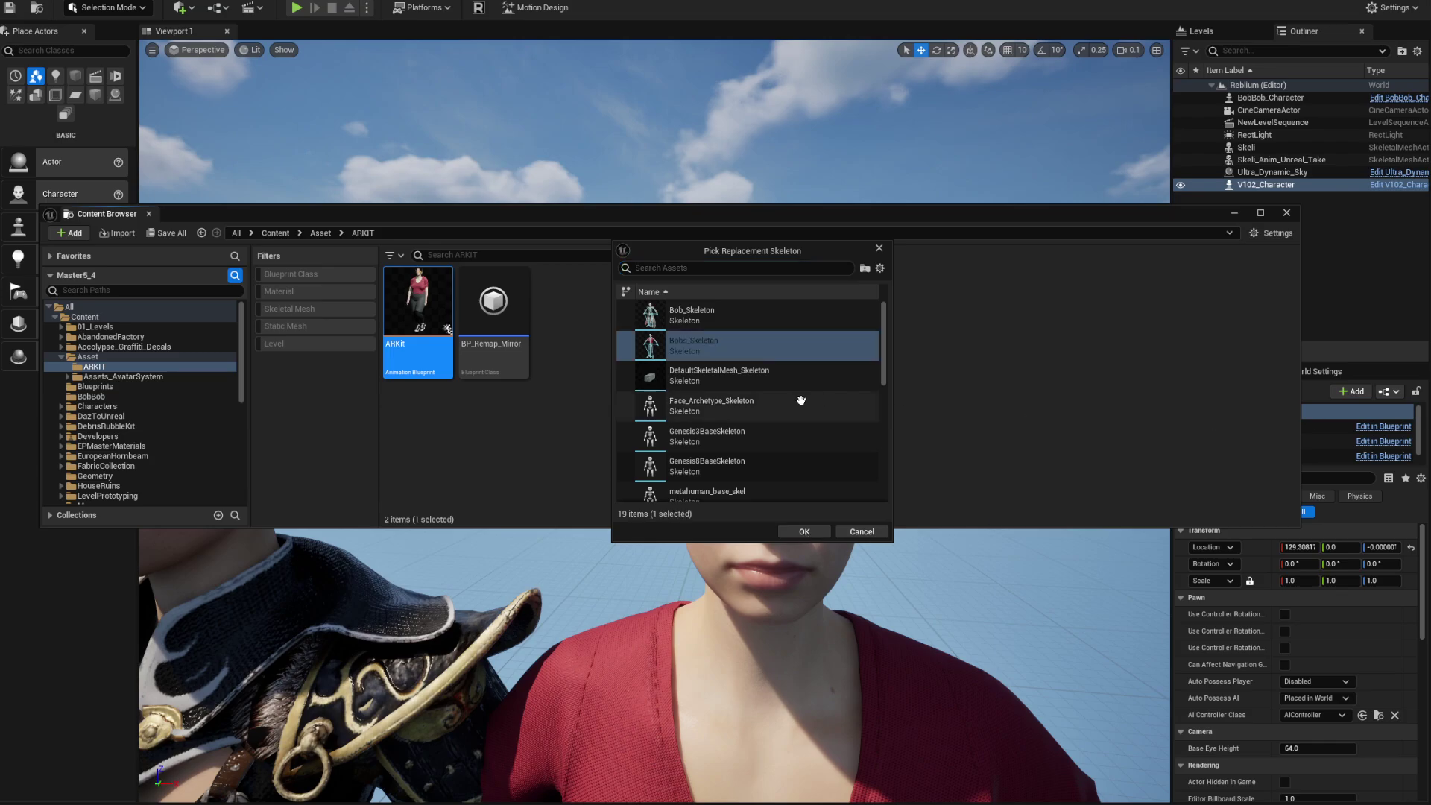
click(802, 531)
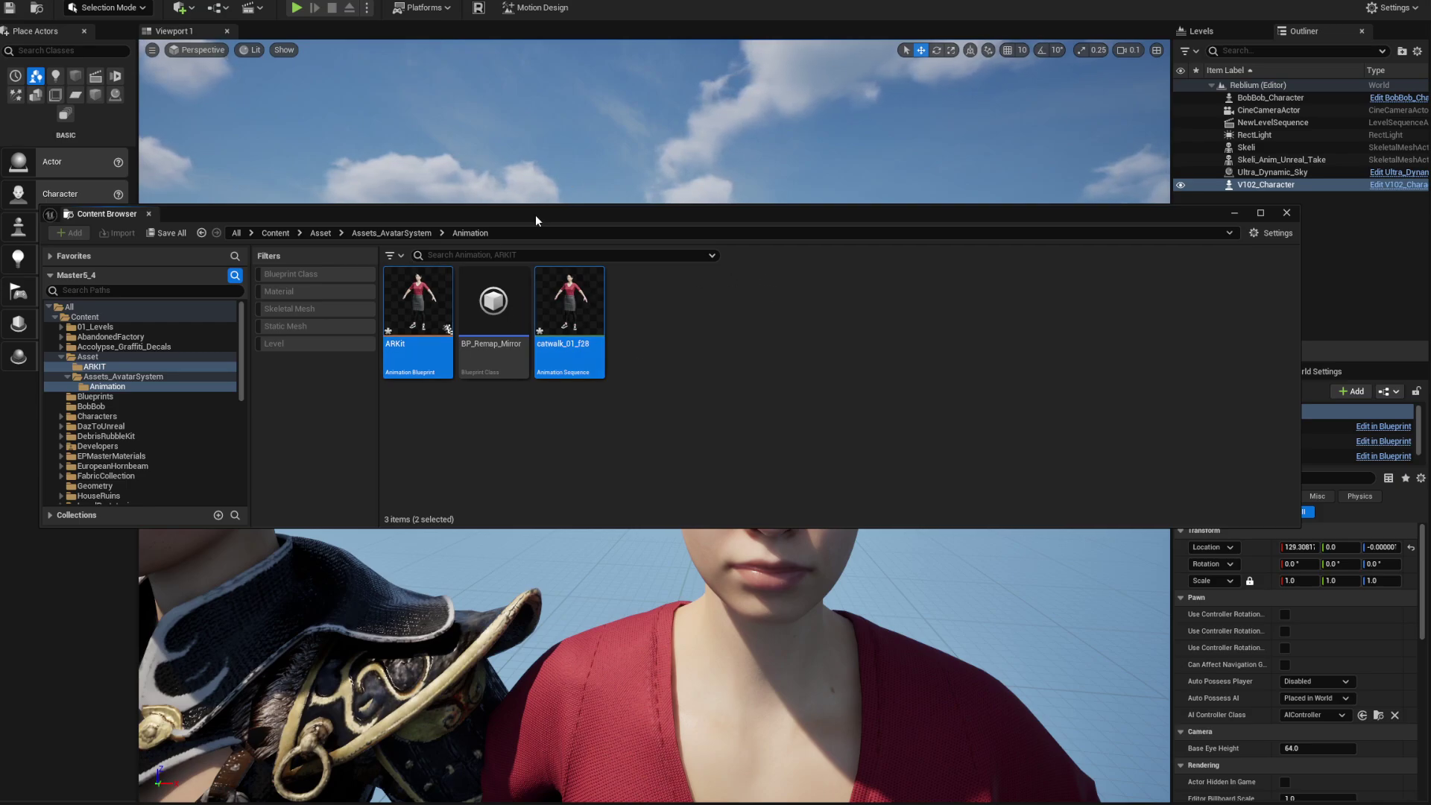
- In the V102_Character blueprint, set the SkeletalMesh component's Anim Class to ARKit and compile the blueprint
drag(543, 216, 1430, 342)
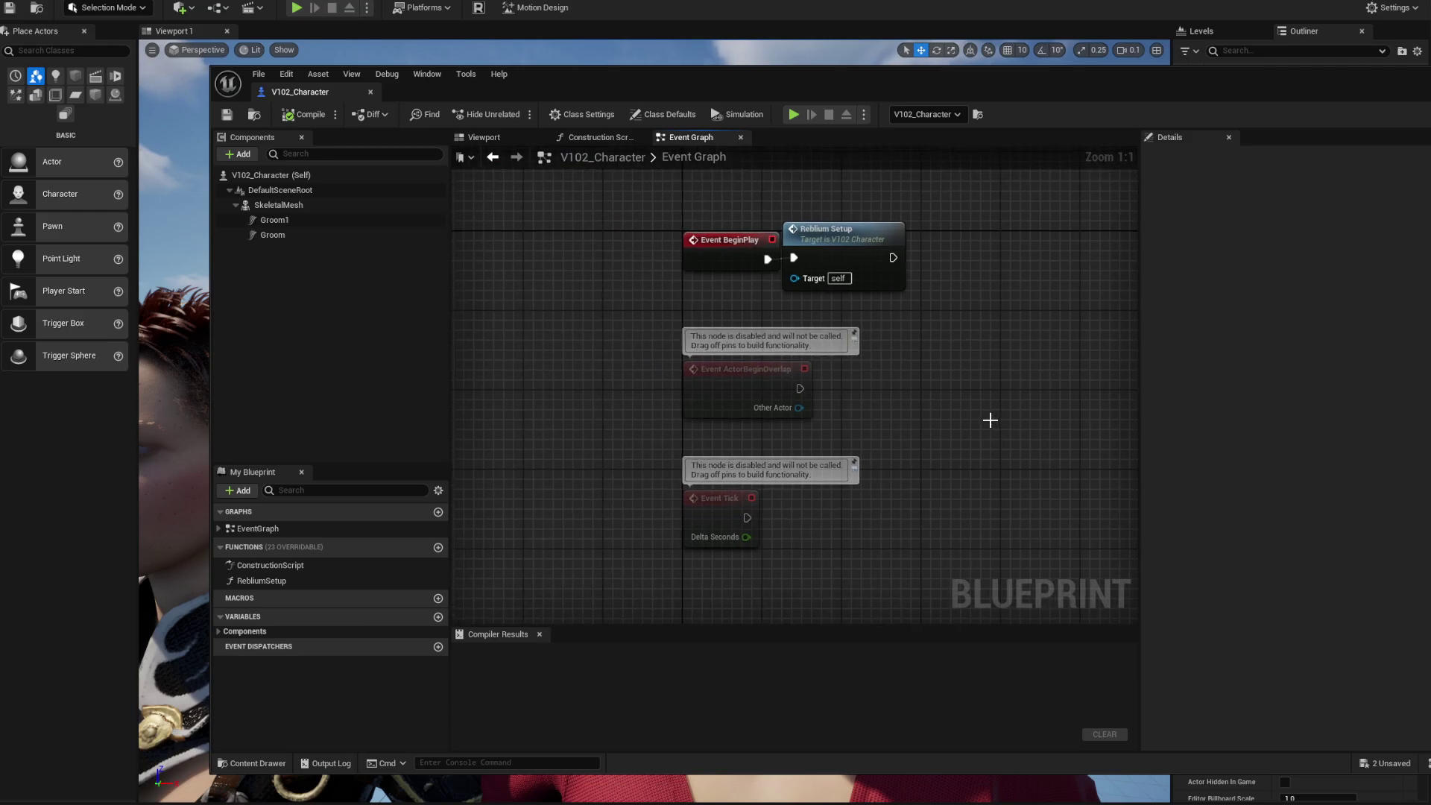
click(280, 206)
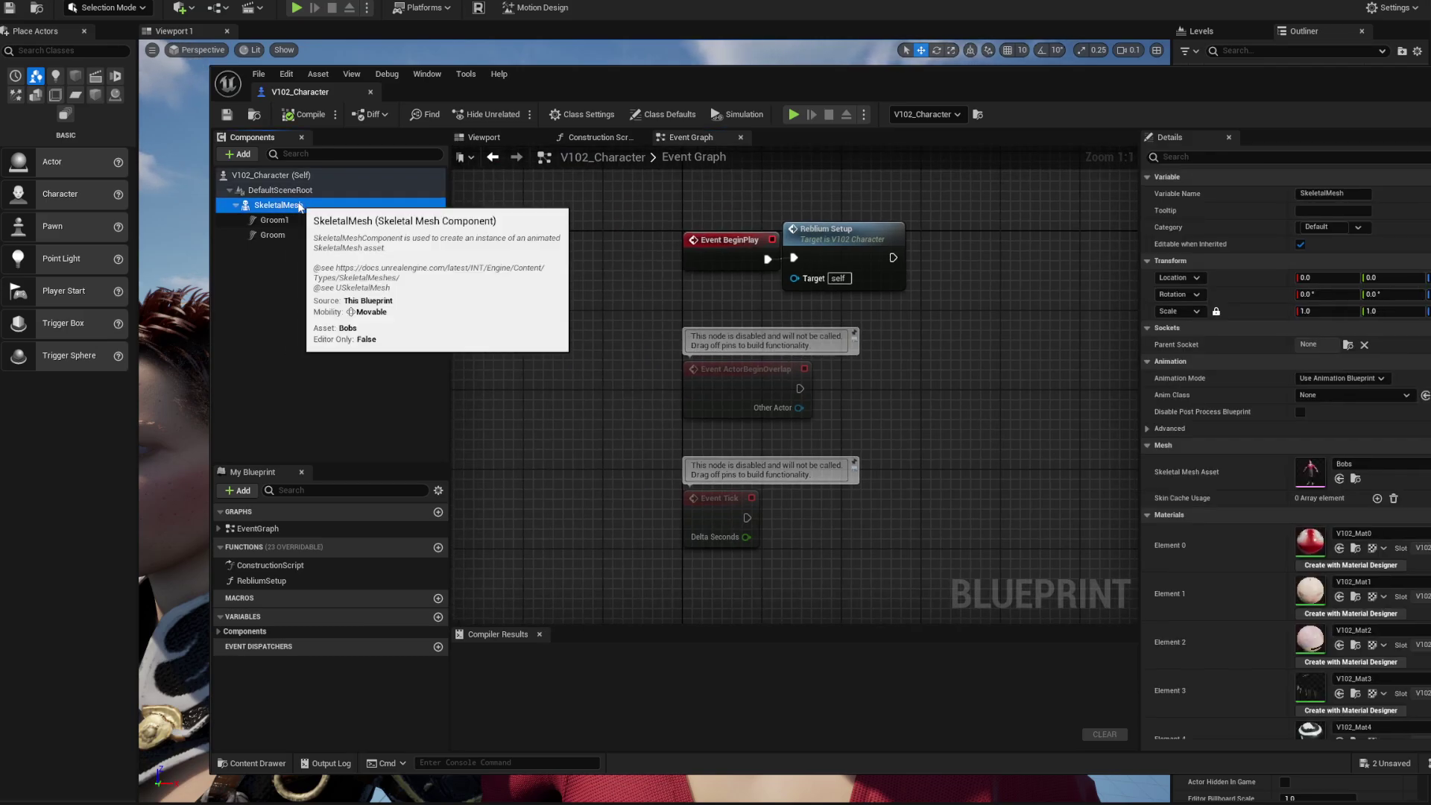
drag(1025, 79, 808, 62)
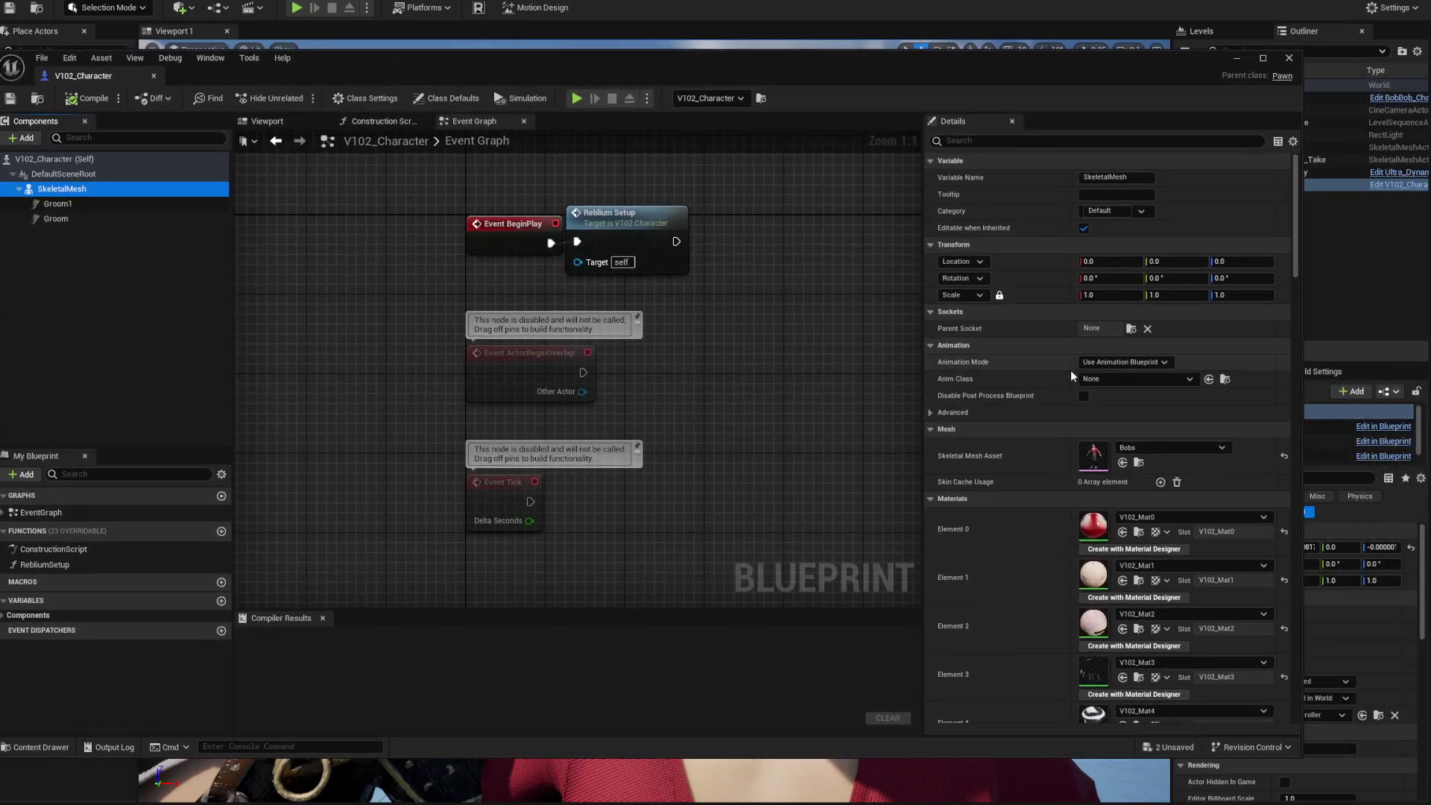
click(1173, 378)
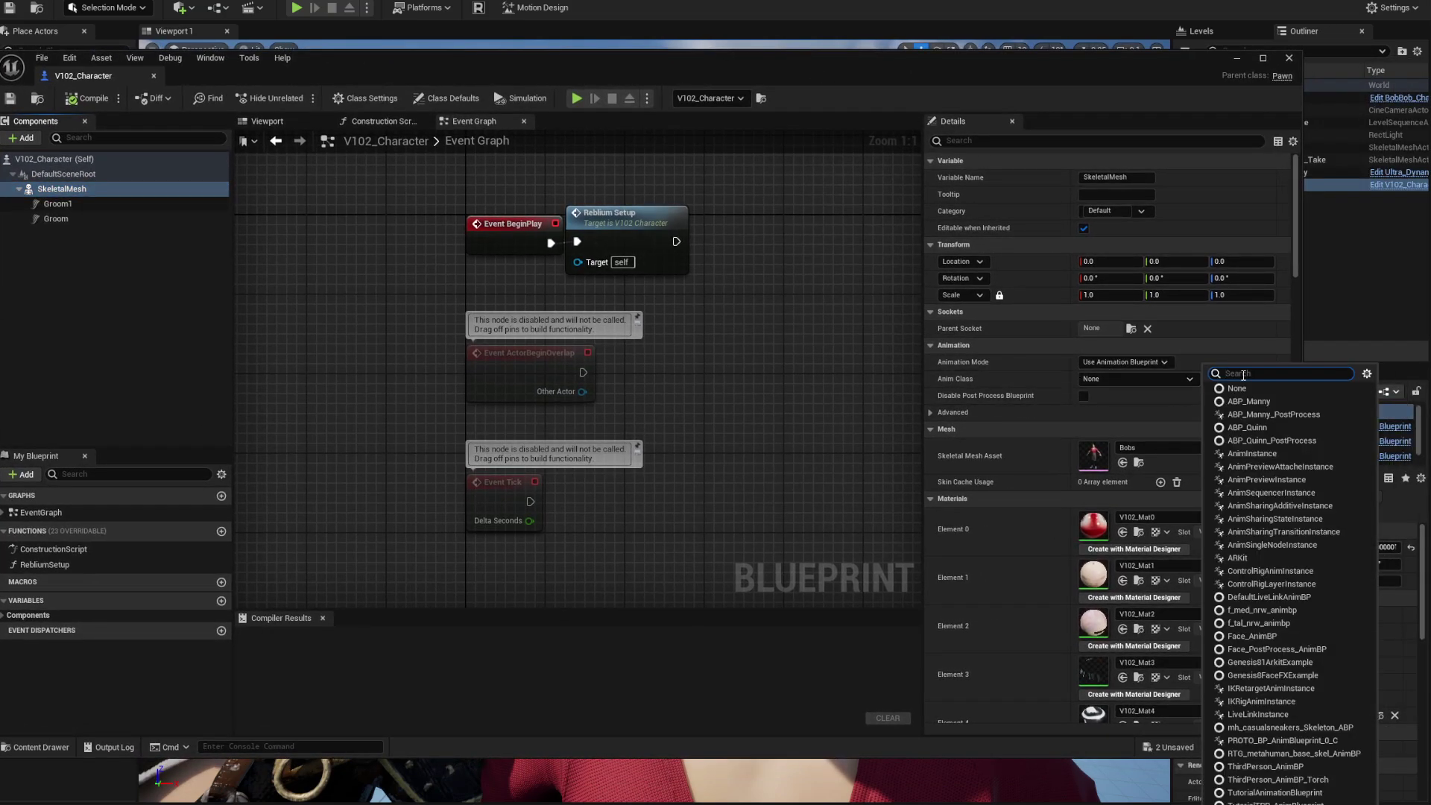
text(a)
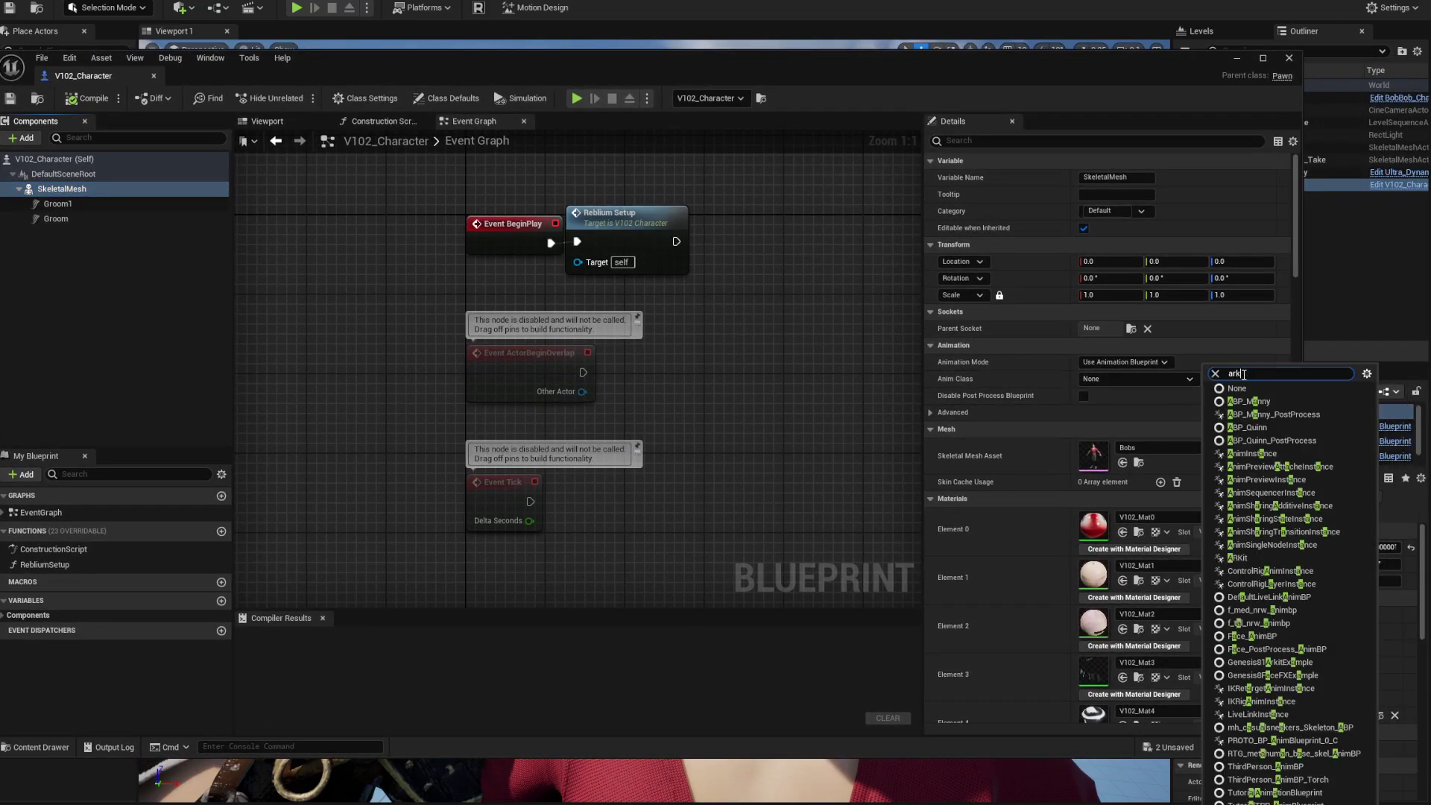
text(rk)
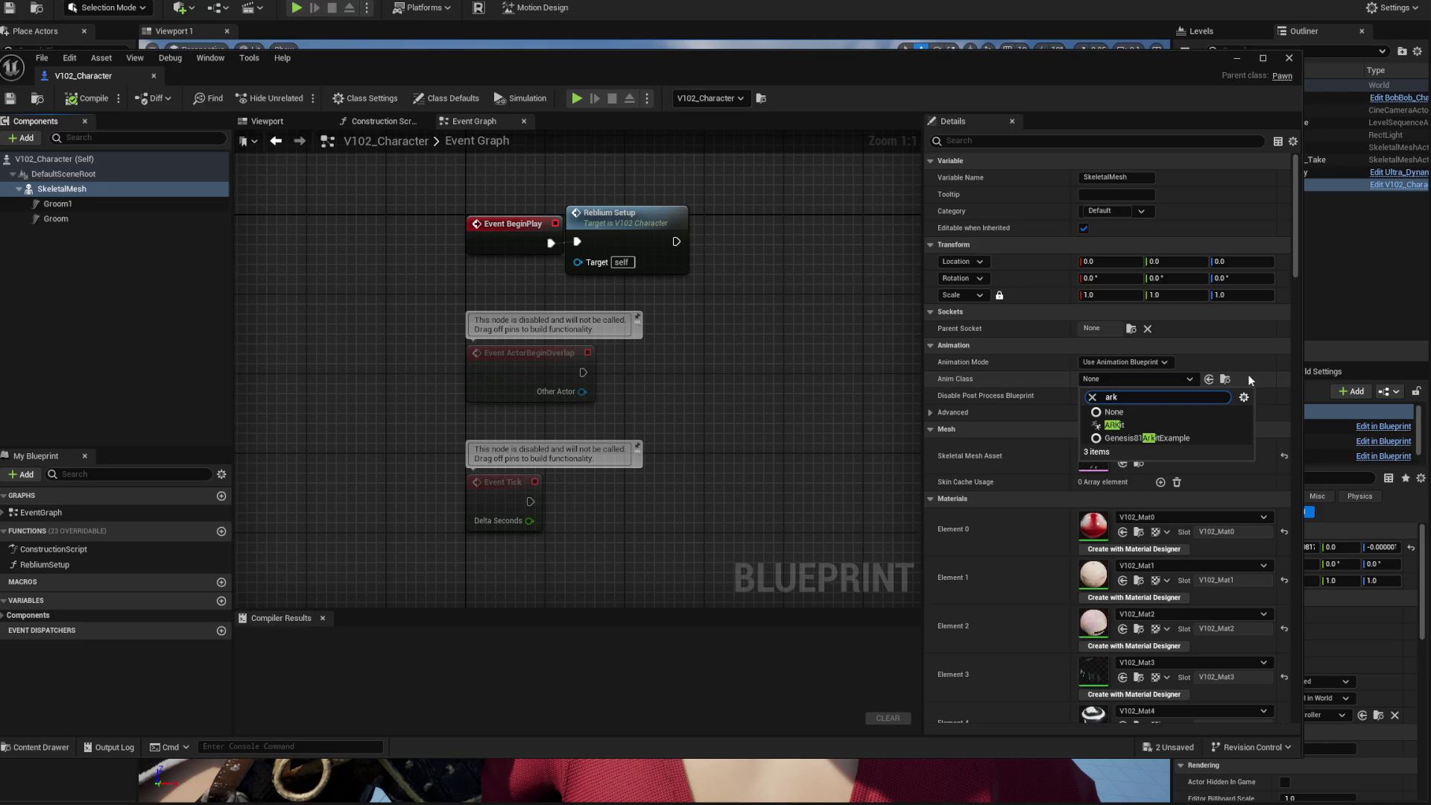
click(1114, 425)
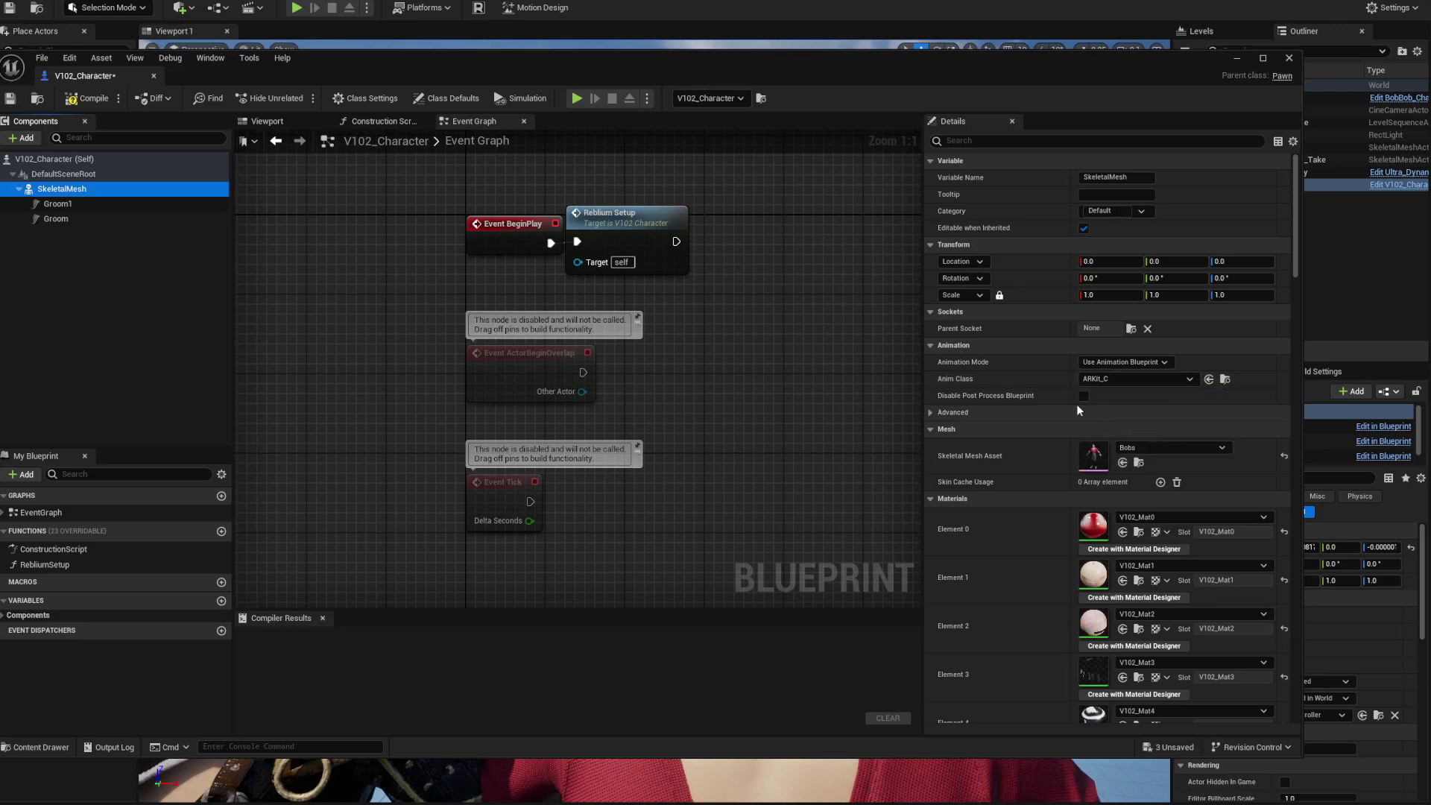
click(84, 101)
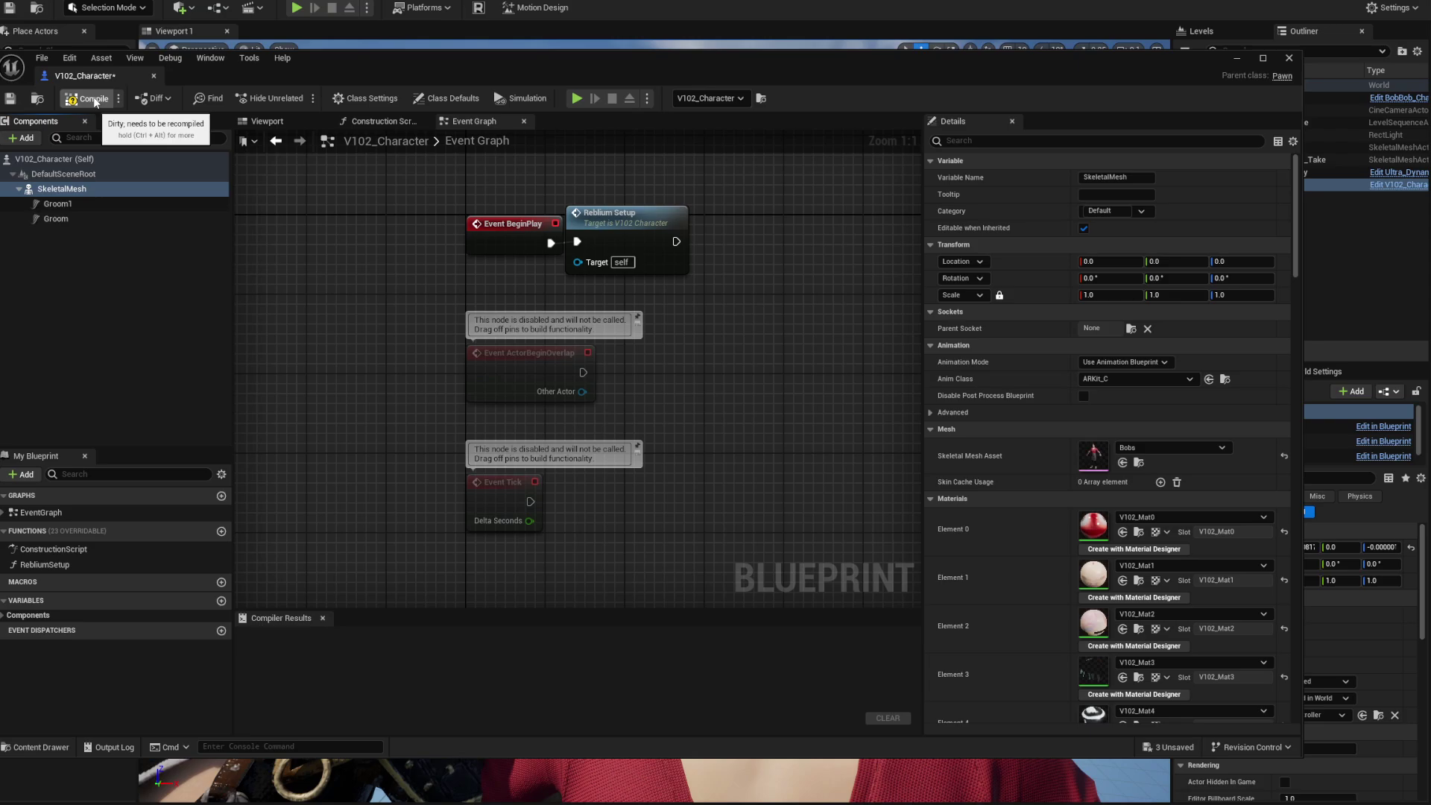
- Inspect the character's full body and face in the V102_Character blueprint's viewport
click(266, 123)
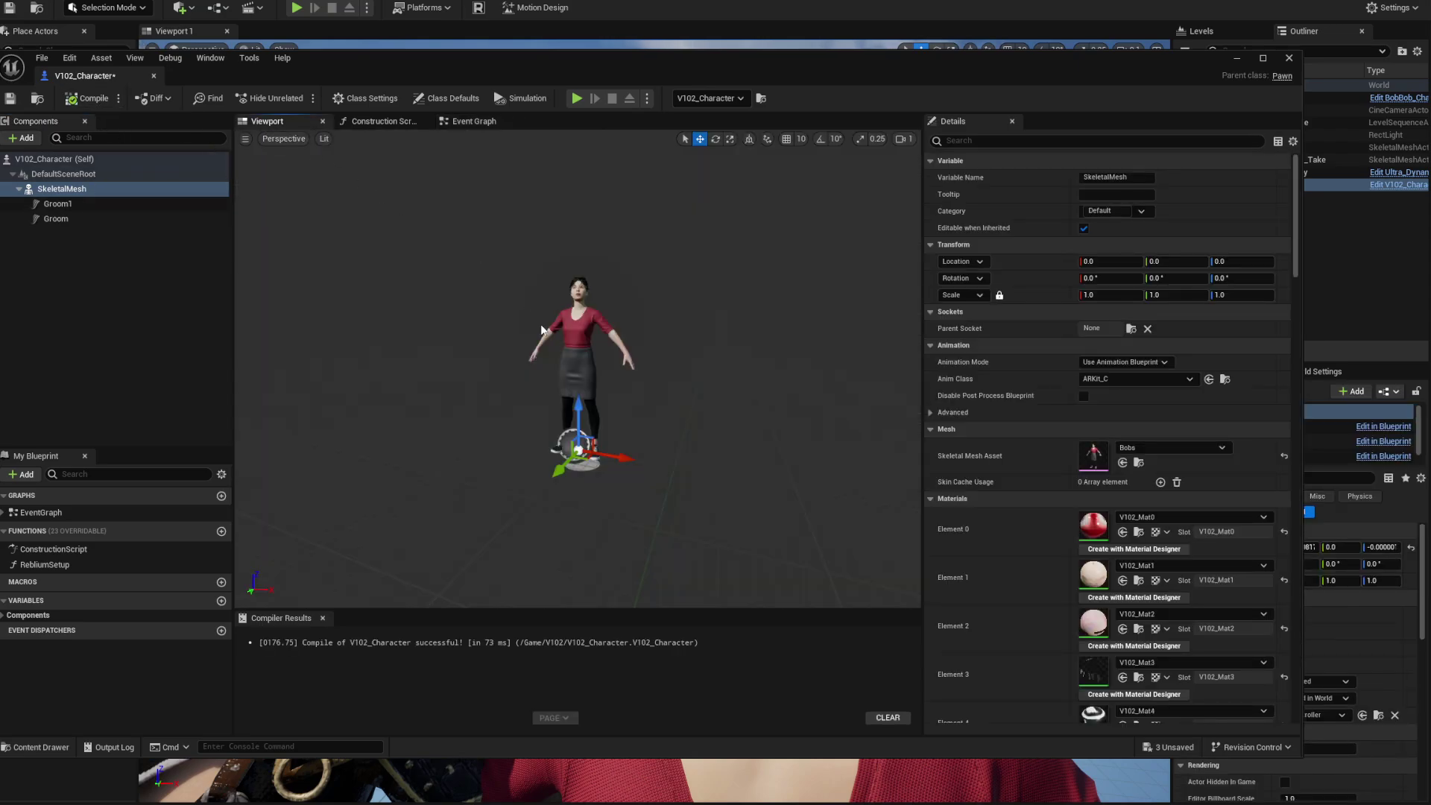
scroll(626, 283, up, 6)
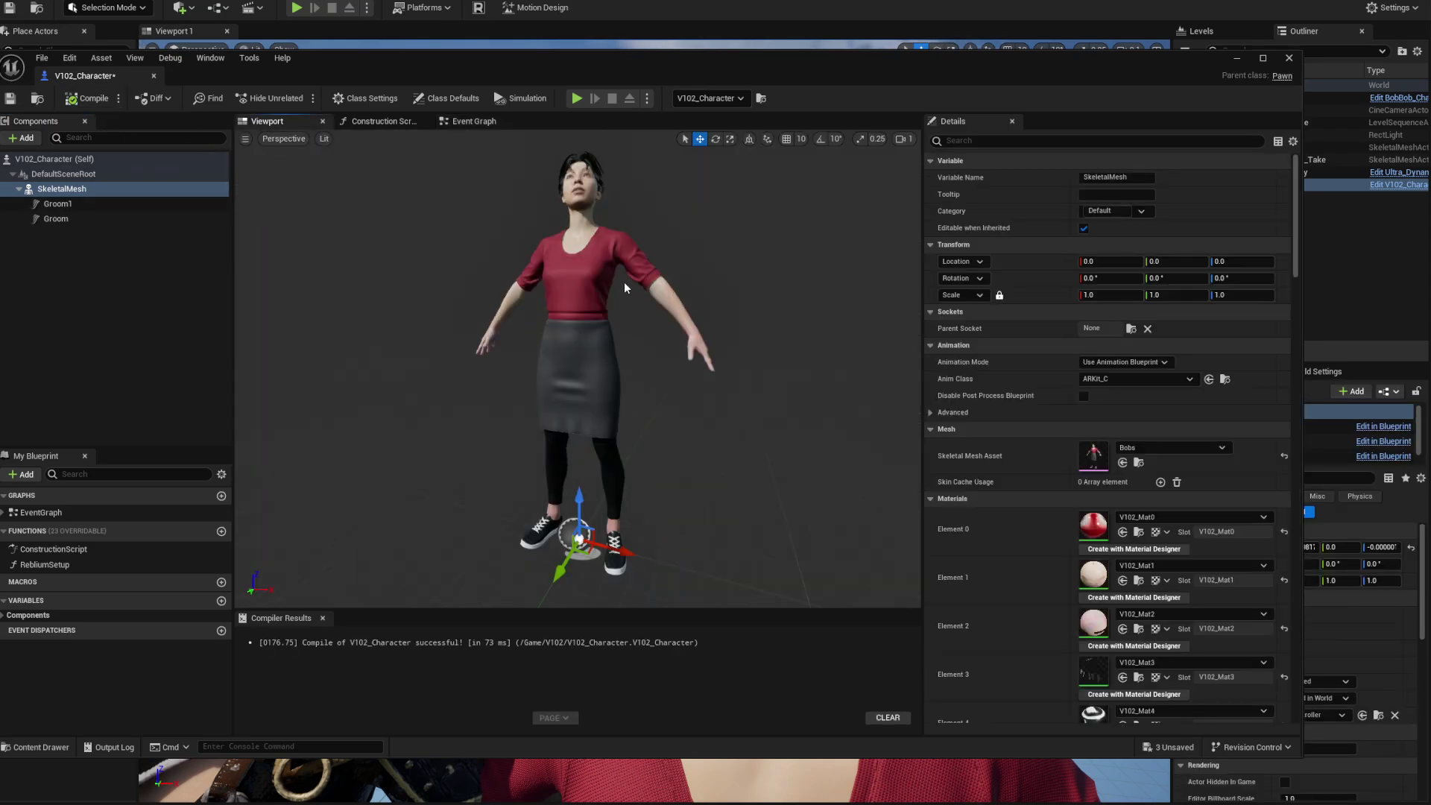
scroll(667, 272, down, 4)
middle_drag(671, 270, 633, 104)
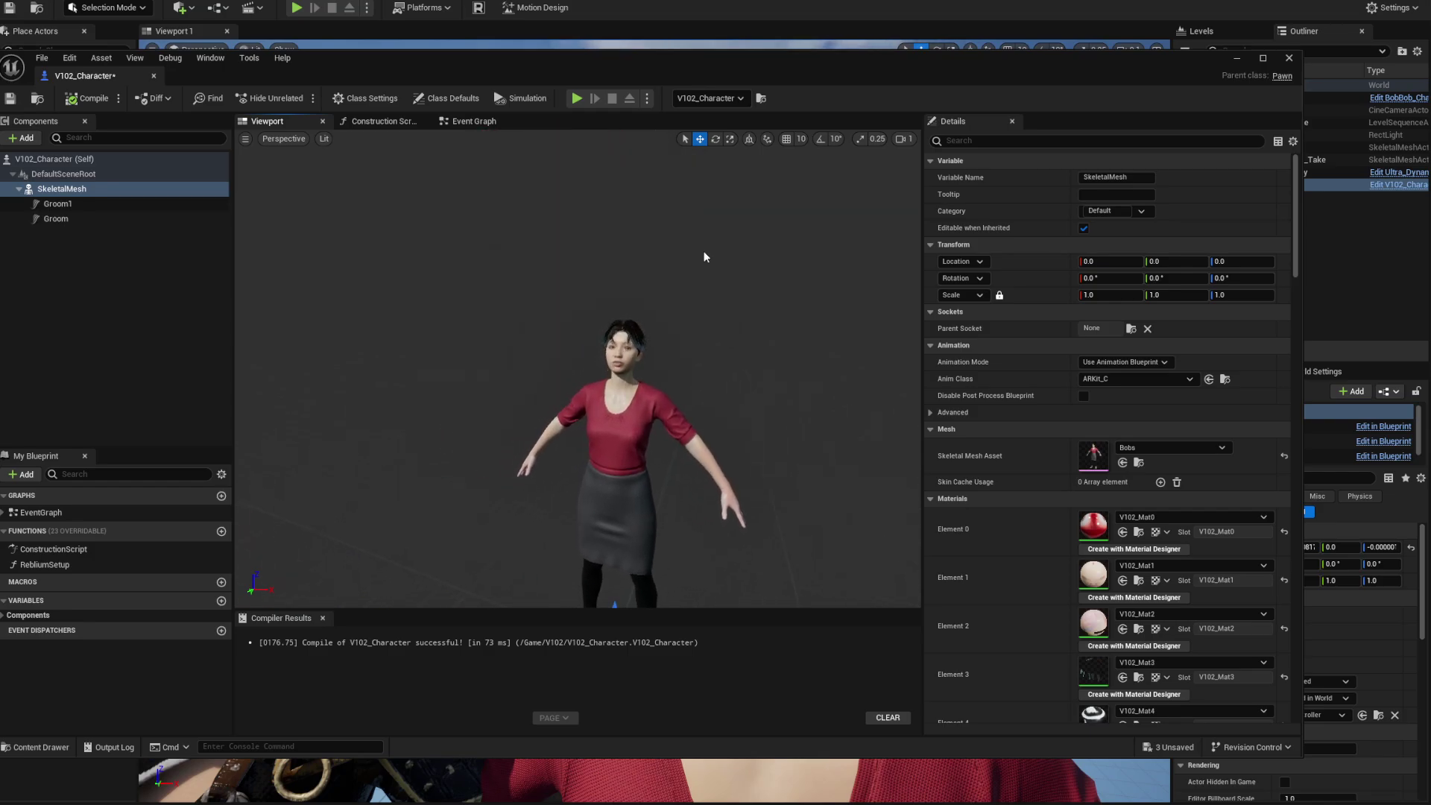
scroll(617, 280, up, 3)
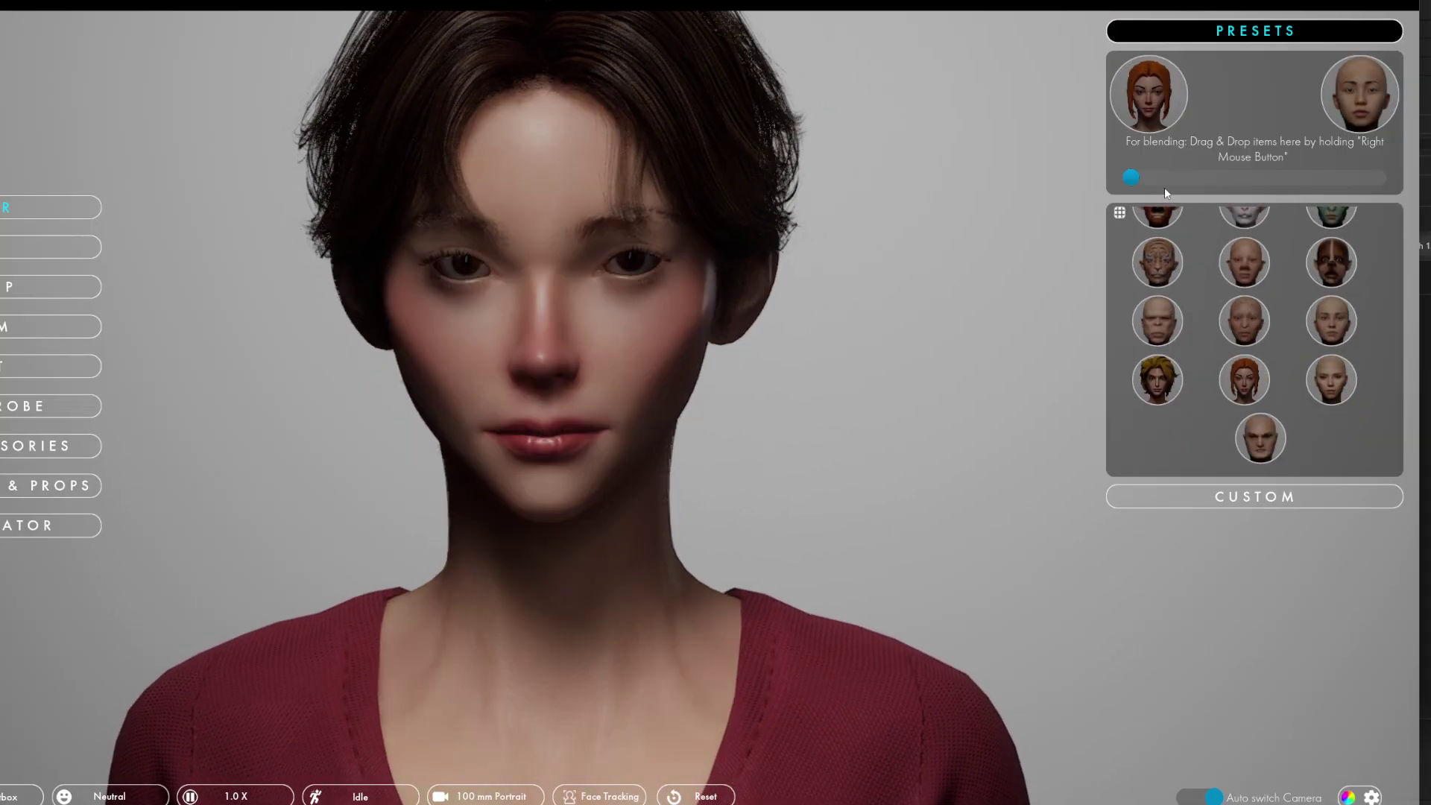
- Switch to Reblium Studio, blend the two face presets, lower the skin's Tan and raise Rosacea, Freckles and Vitiligo
drag(1133, 178, 1304, 178)
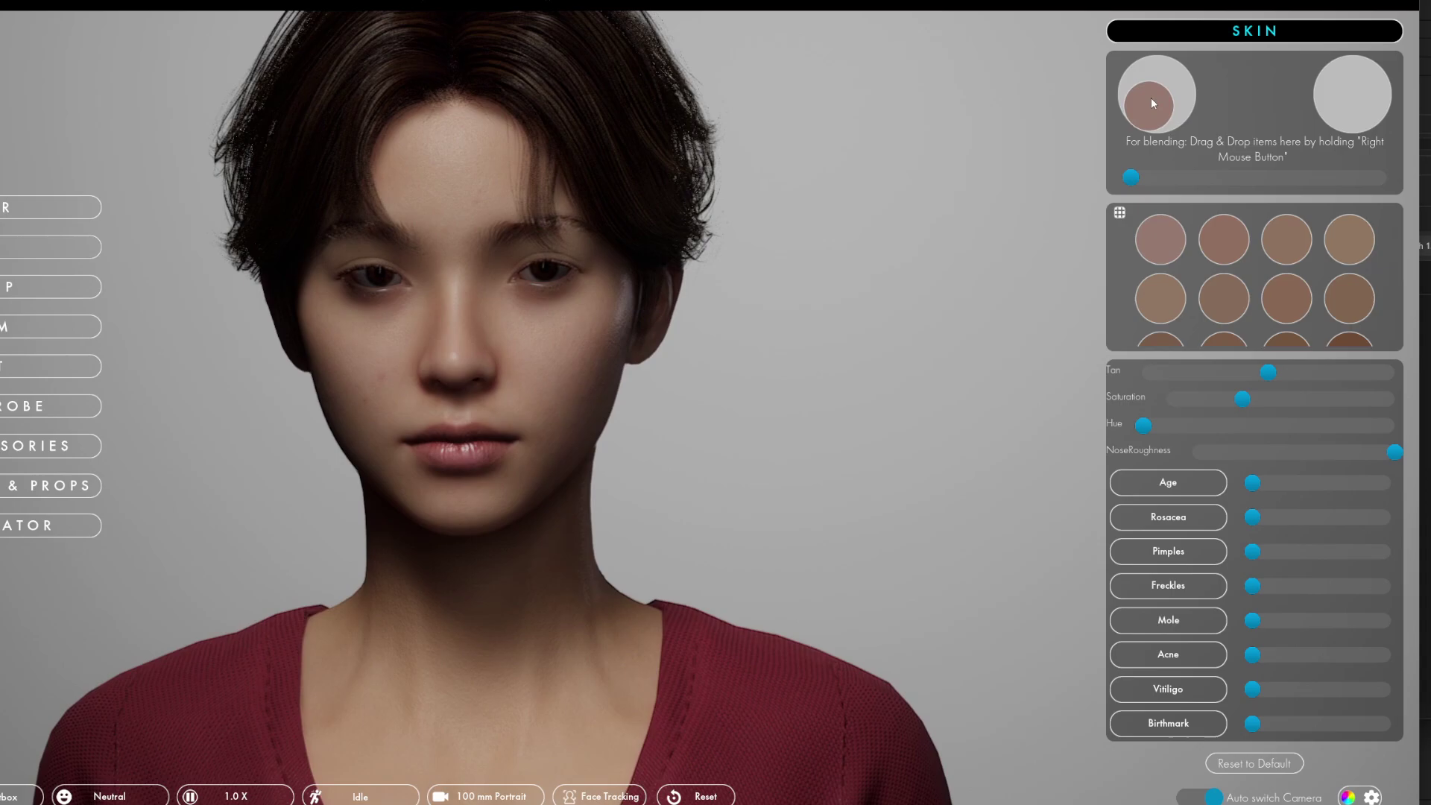
drag(1247, 373, 1232, 372)
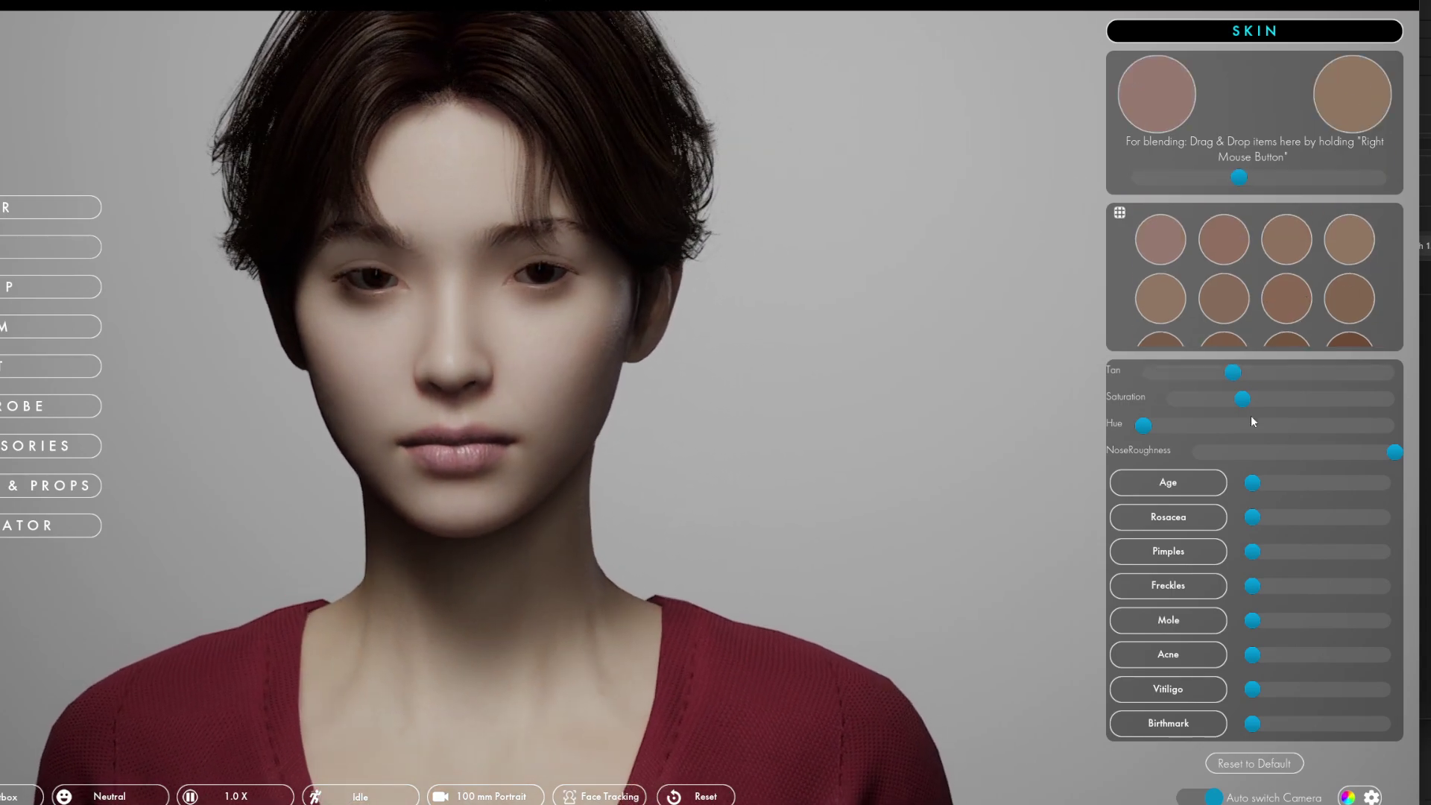
drag(1252, 516, 1390, 517)
drag(1252, 586, 1336, 586)
drag(1252, 688, 1383, 687)
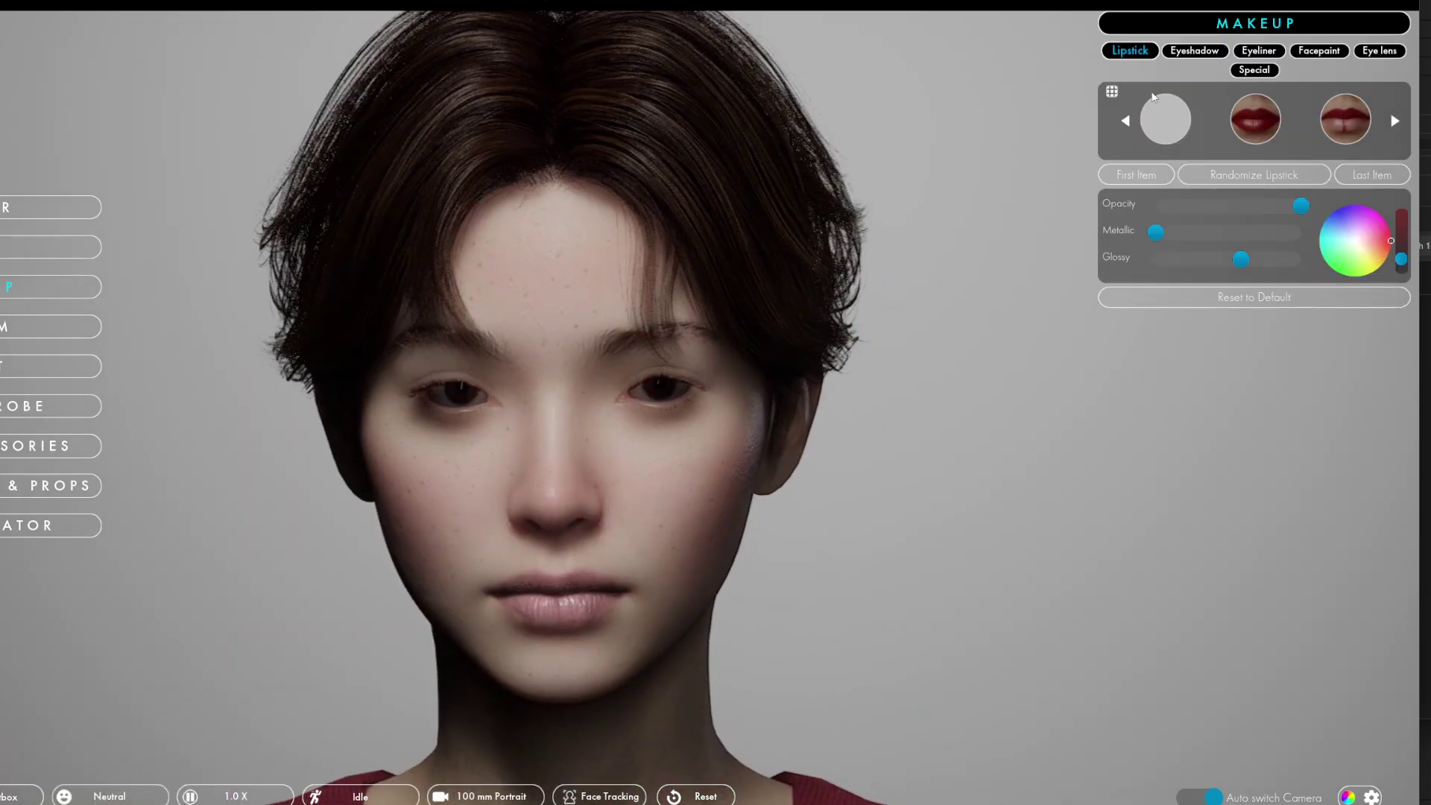
- Randomize the avatar's lipstick, choose a style from the full lipstick collection and try a blue tint on it
click(1243, 179)
click(1243, 179)
click(1111, 92)
click(876, 64)
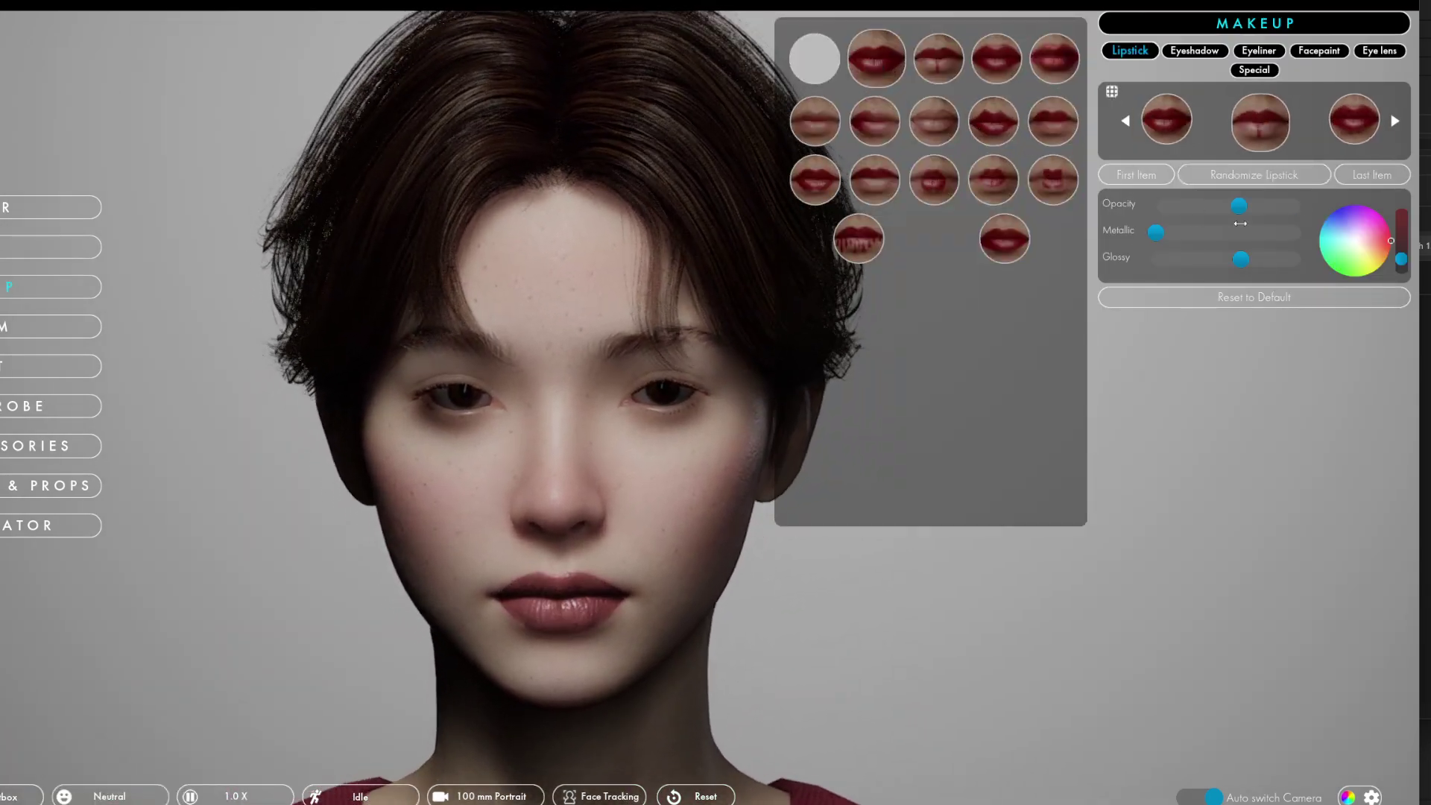
click(1337, 225)
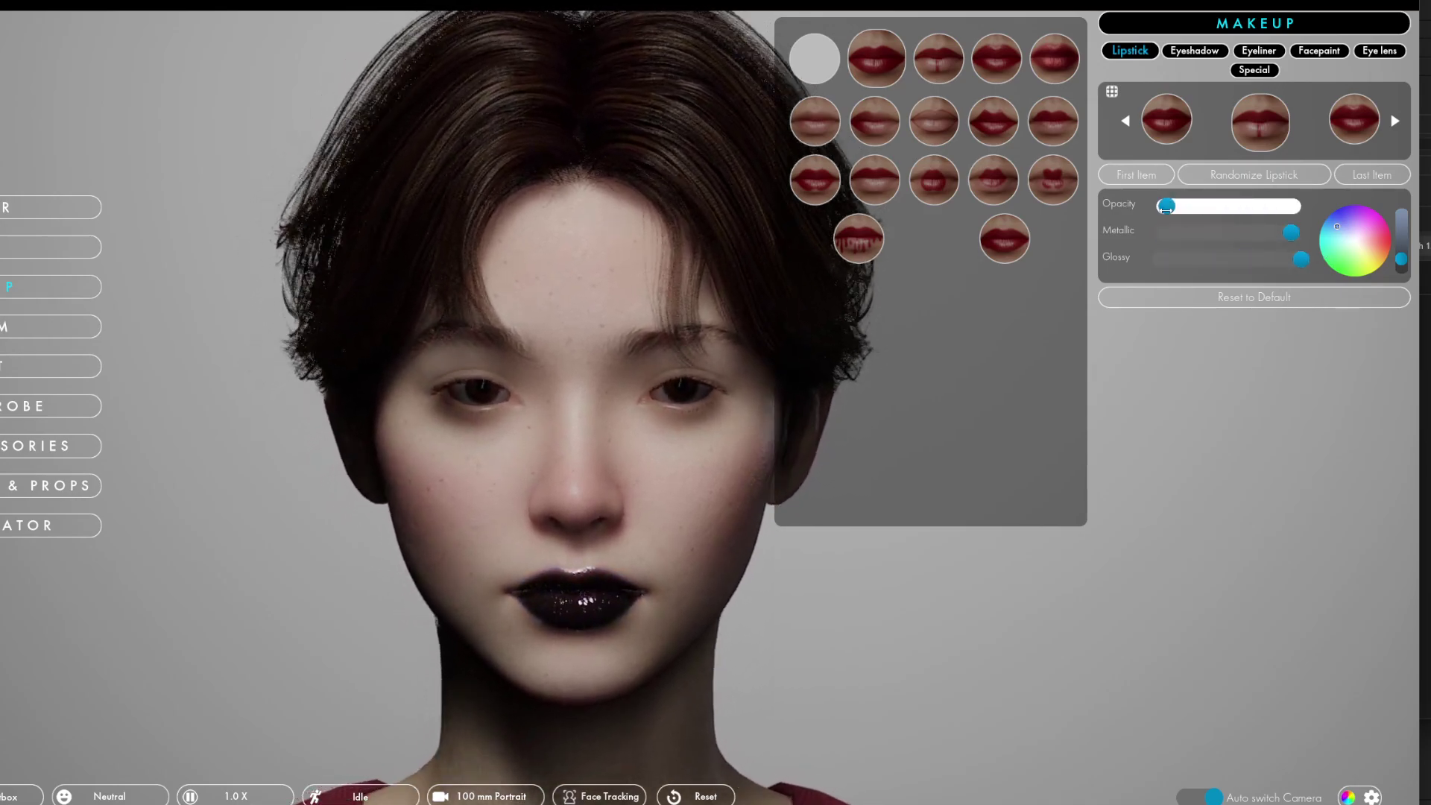
- Compare several lipstick styles and apply a dark red one with reduced opacity and high Metallic
drag(1167, 207, 1236, 259)
click(996, 58)
click(1055, 58)
click(819, 120)
click(877, 66)
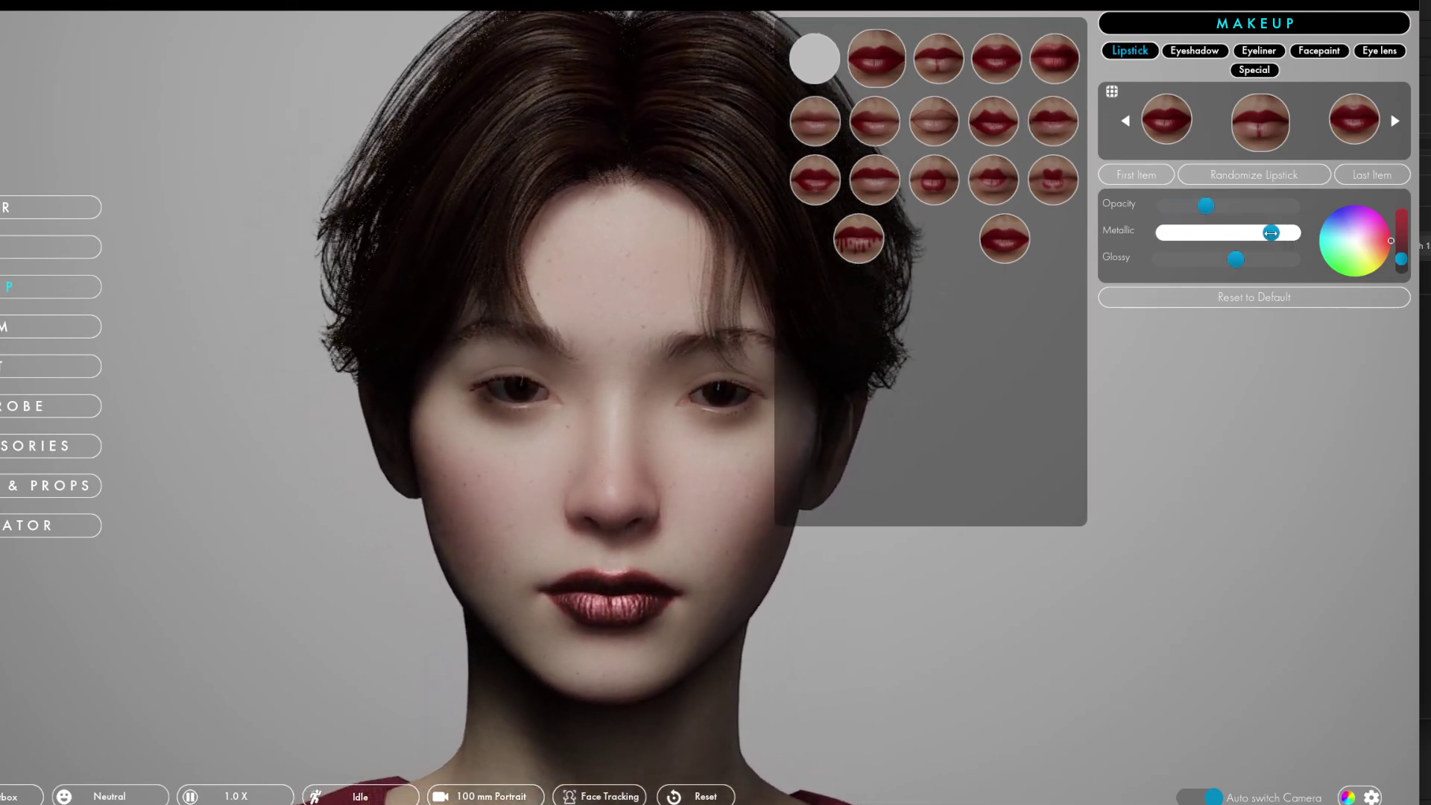
- Apply blue eyeshadow to the upper lids and a winged eyeliner style, trying a pink tint on the eyeliner
click(1195, 49)
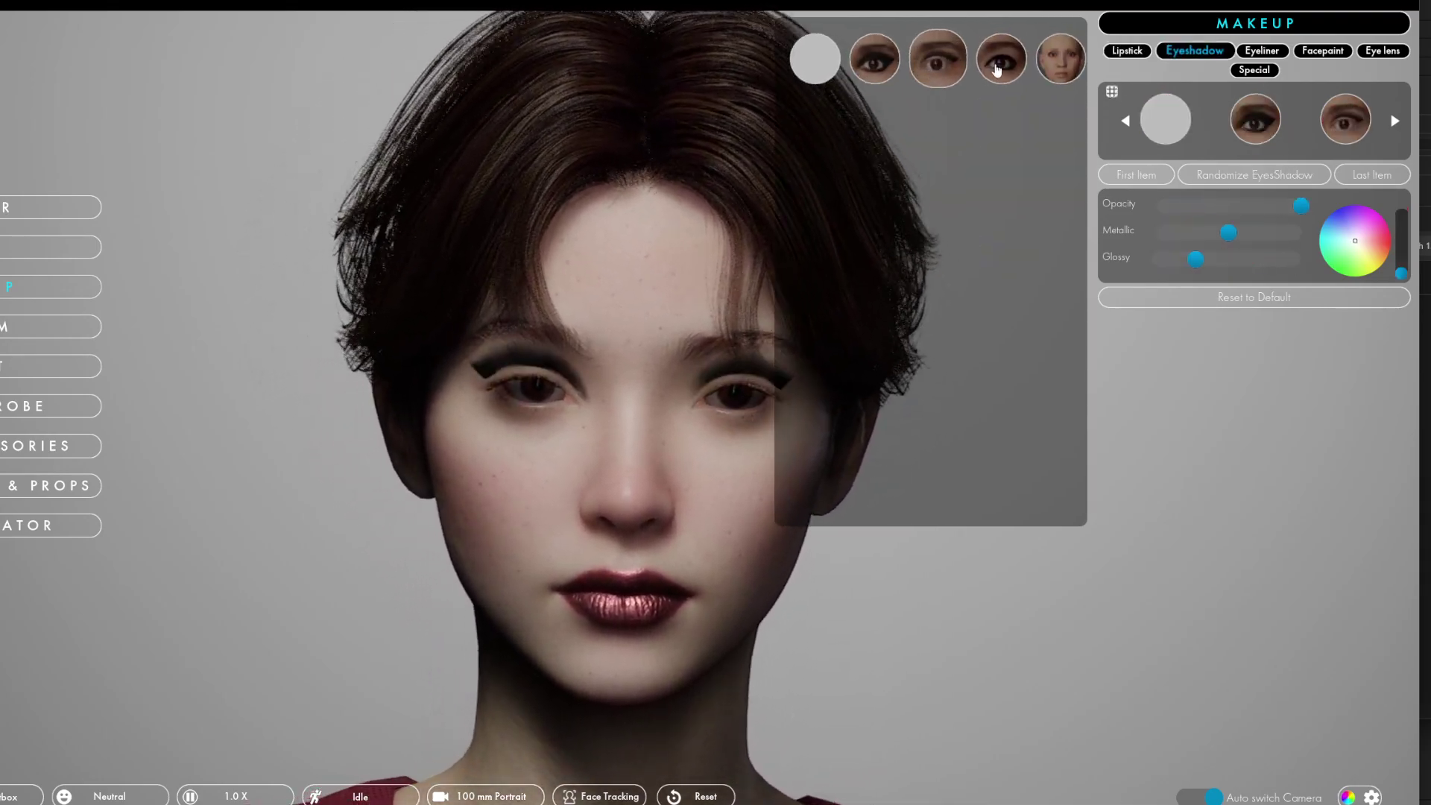
click(997, 68)
click(1264, 50)
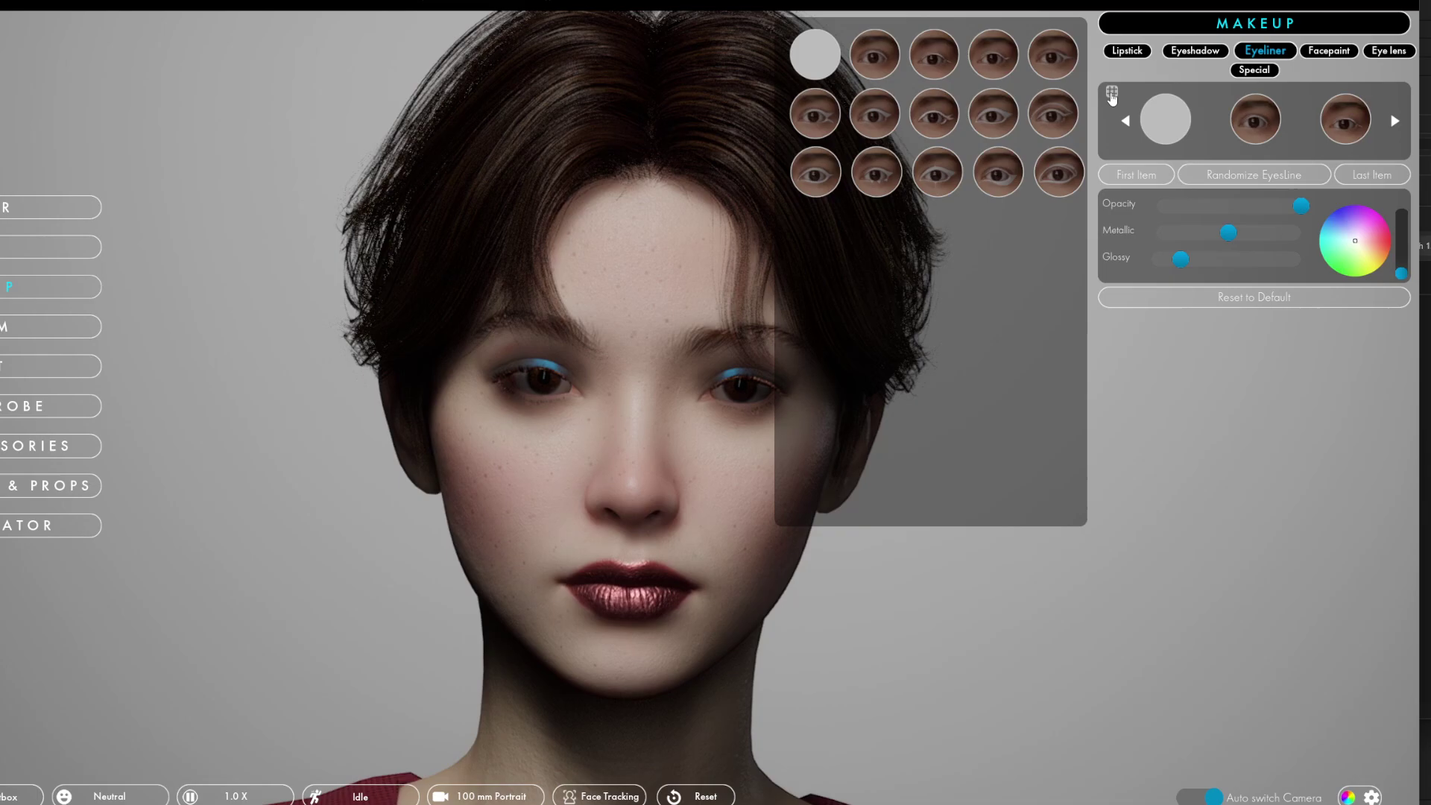
click(1370, 256)
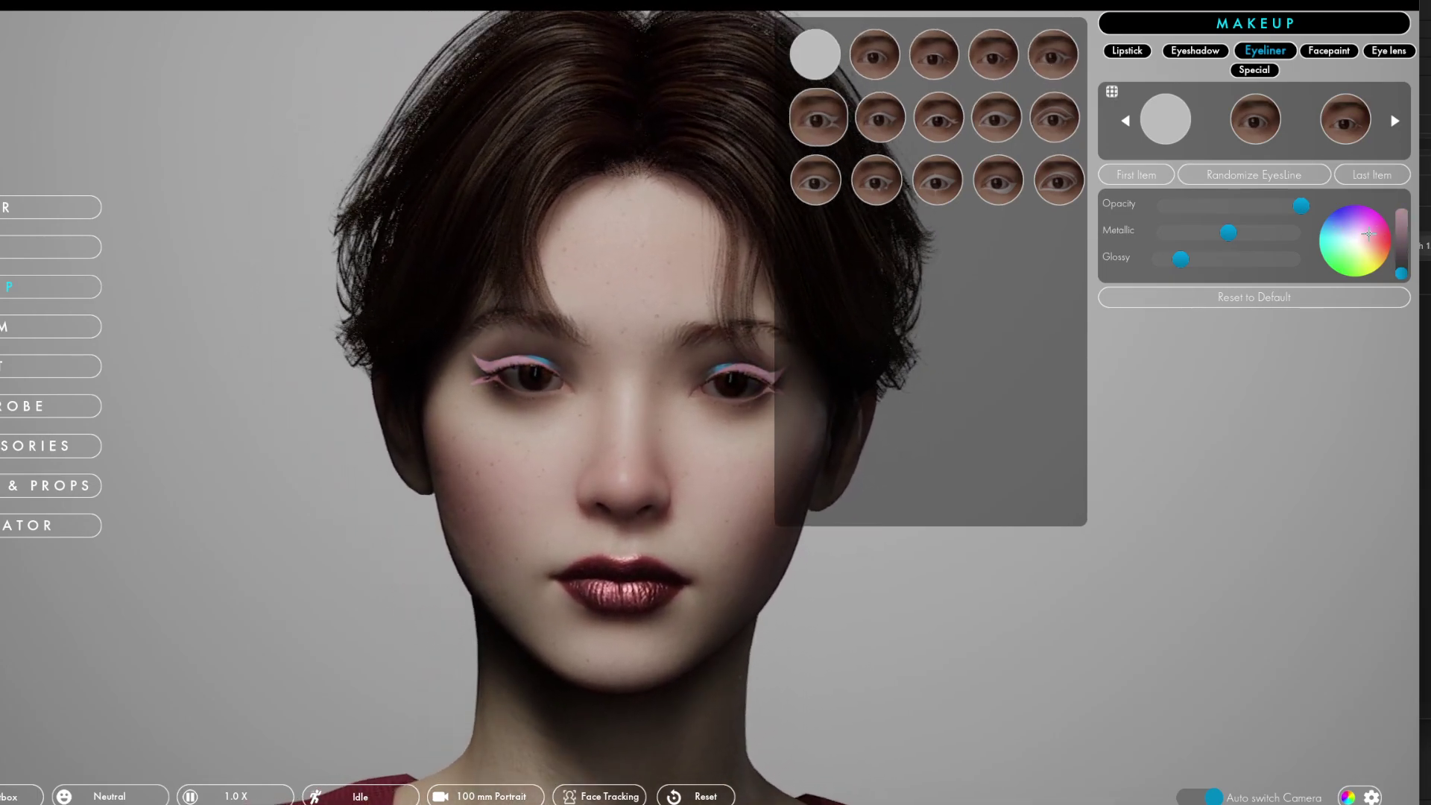
- Go through the facepaint designs and apply the one with face tattoos and a horned skull on the neck
click(1332, 50)
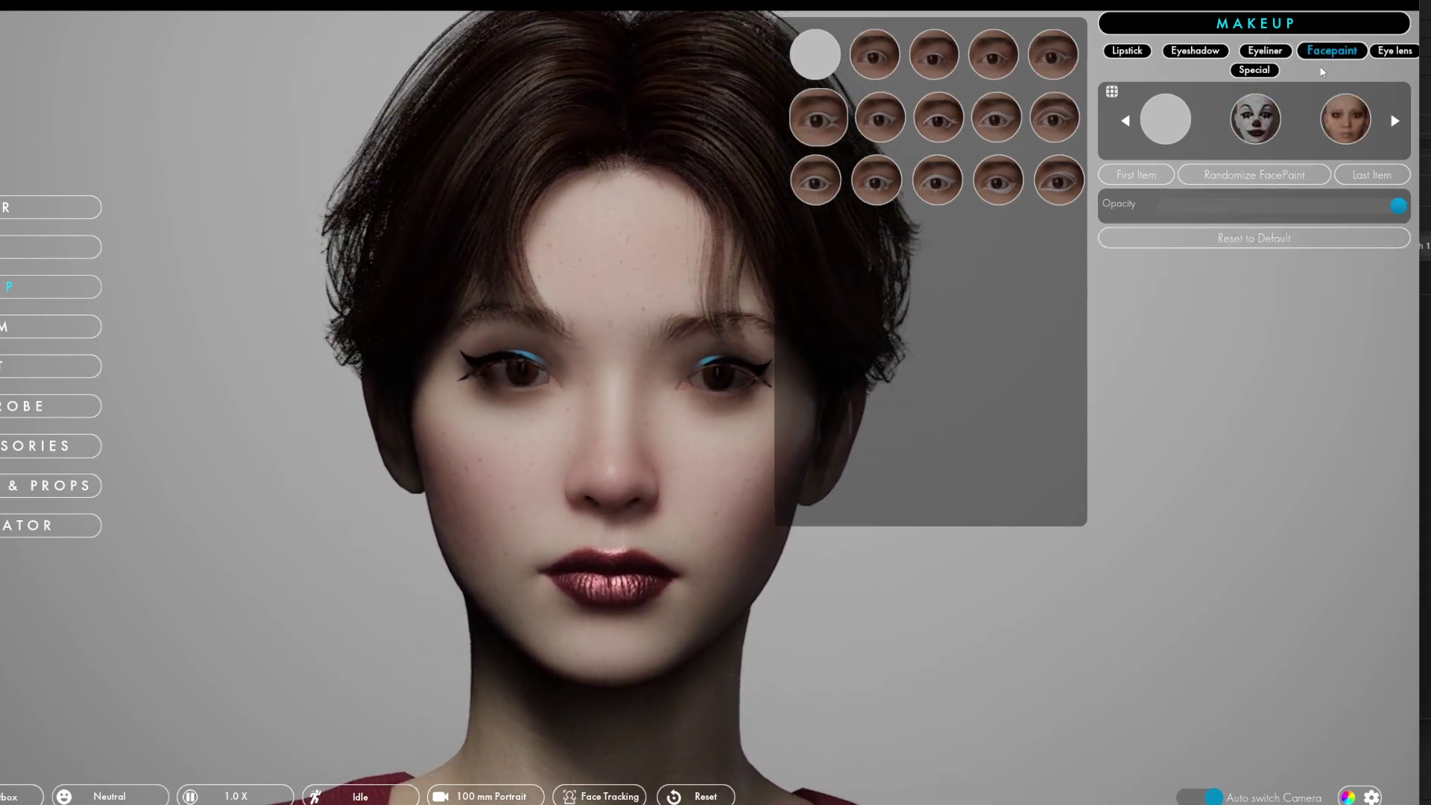
click(1394, 121)
click(1394, 123)
click(1395, 123)
click(1394, 123)
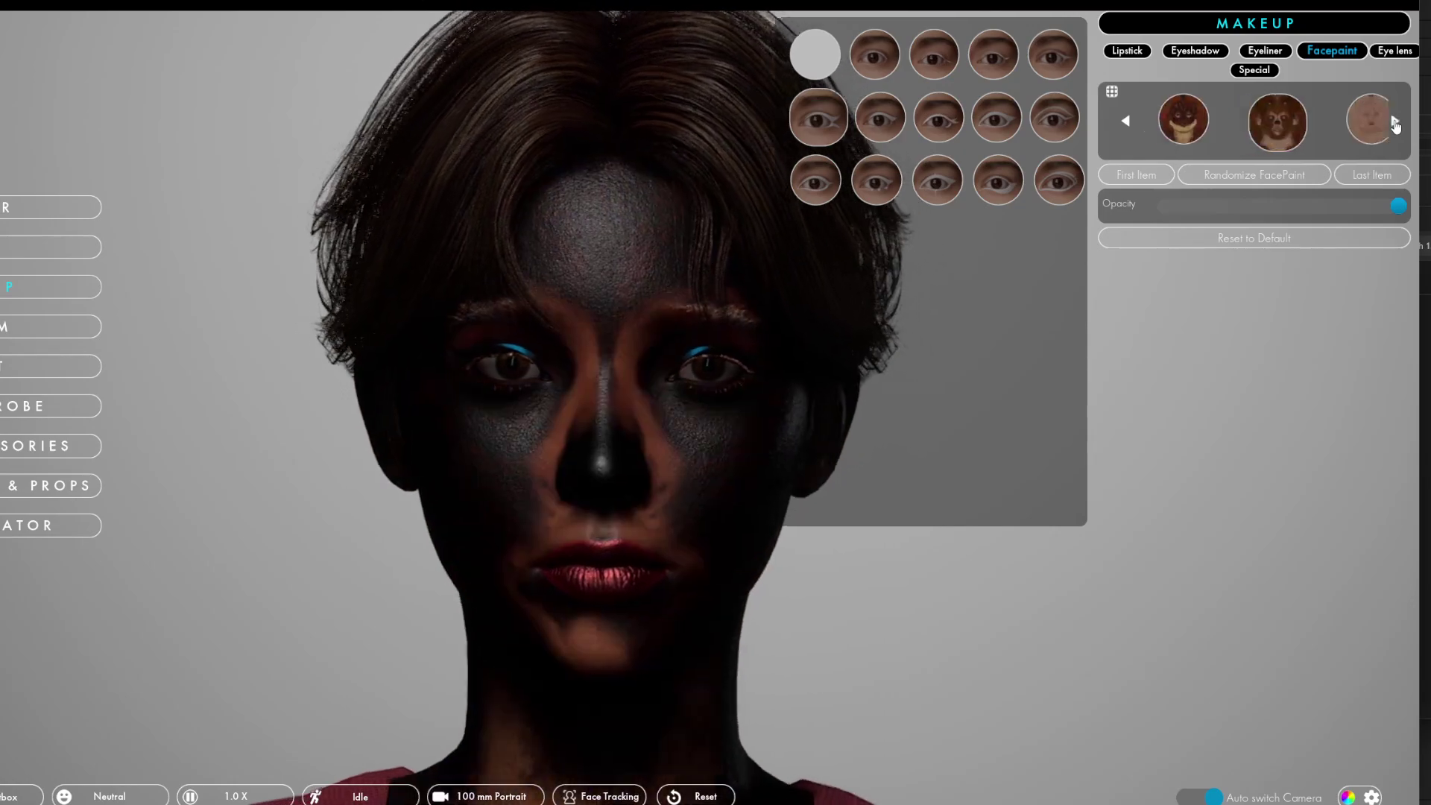
click(1394, 123)
- Try several eye lens designs on the avatar and apply the blank white lenses
click(1394, 49)
click(1111, 91)
click(874, 58)
click(934, 58)
click(993, 58)
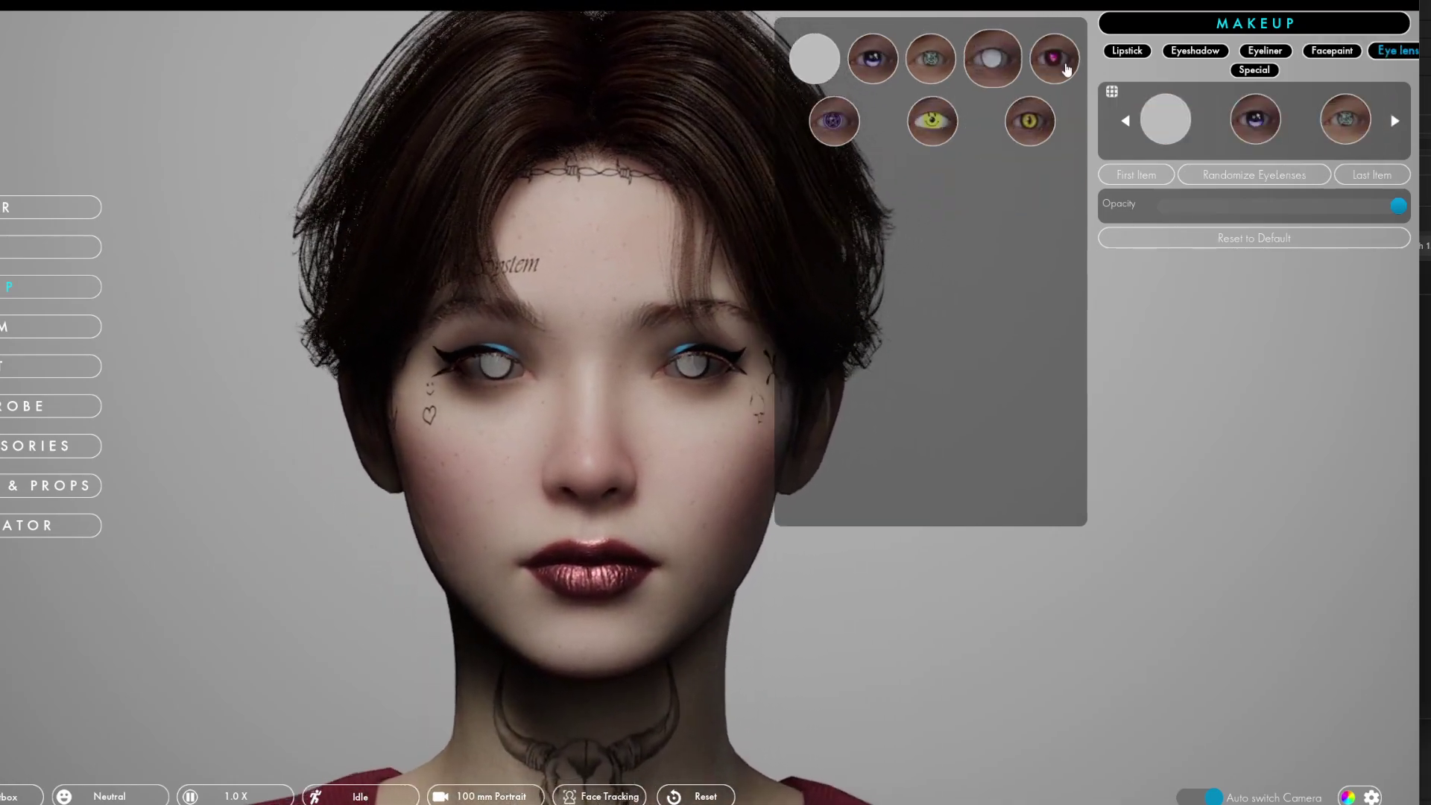
click(1059, 61)
click(932, 121)
click(1031, 123)
click(994, 57)
- Apply the Special makeup design with angular black lines on the cheeks under the eyes
click(1254, 70)
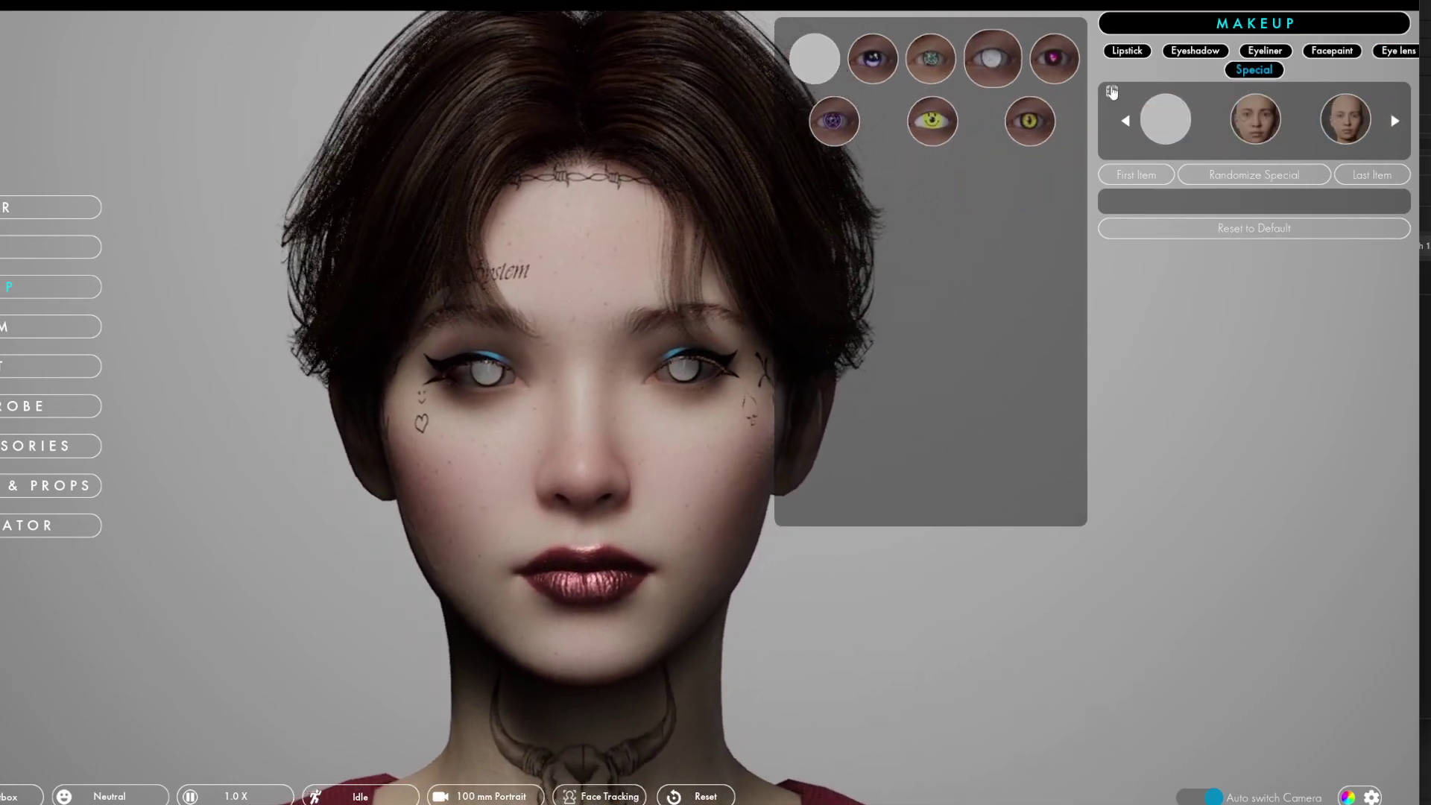
click(1061, 128)
click(942, 71)
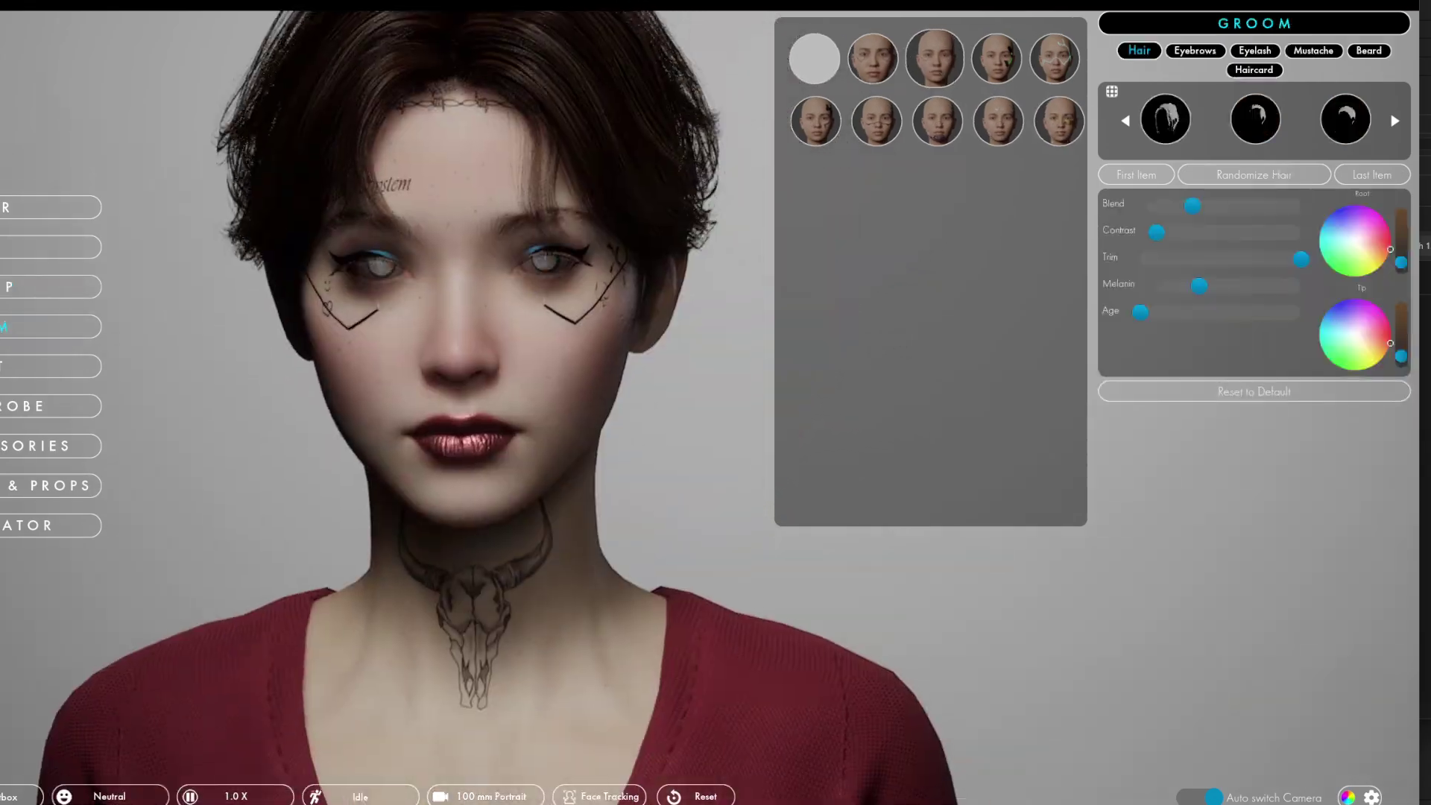
- Go through the hairstyles and apply the high bun with loose strands framing the face
click(1112, 93)
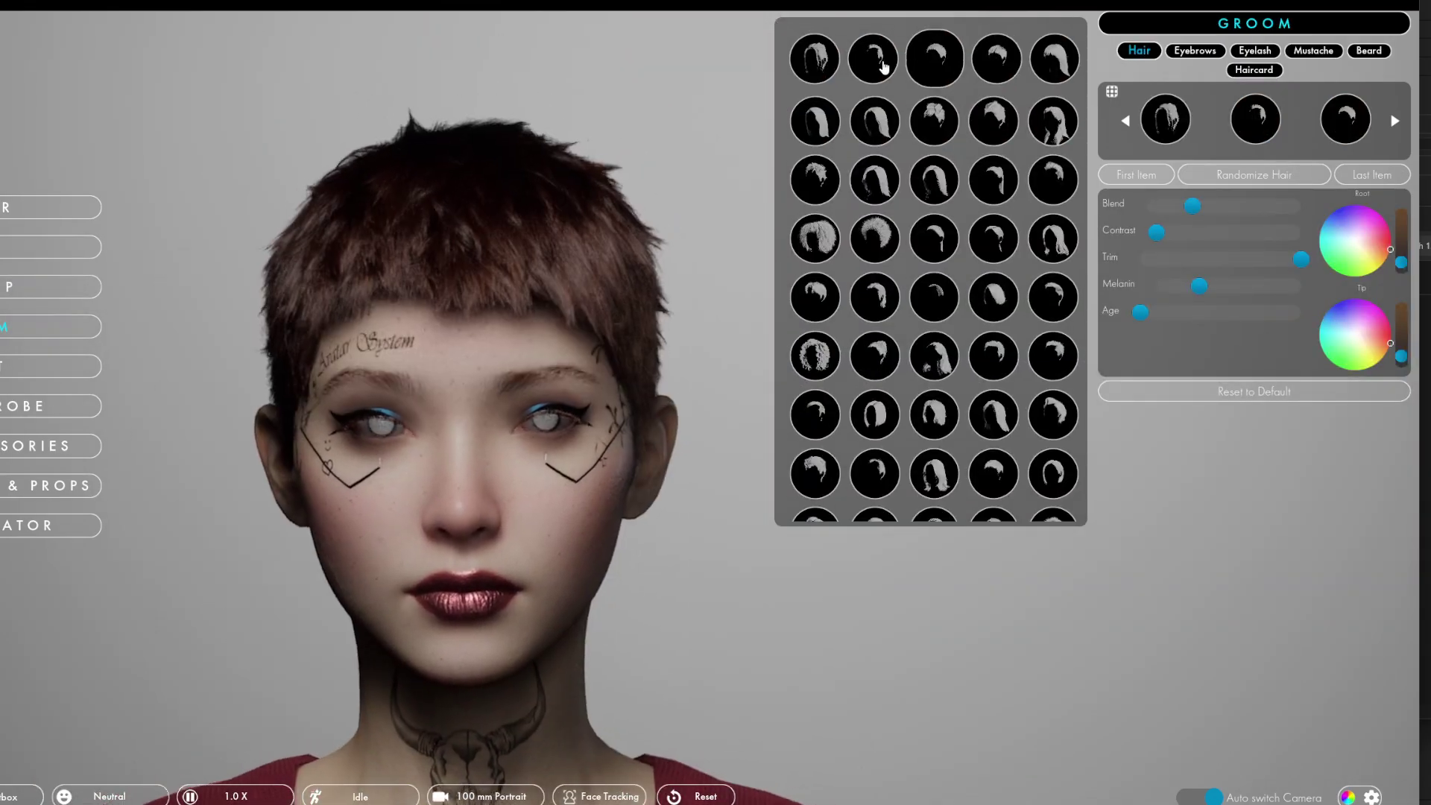
scroll(980, 421, down, 1)
scroll(984, 432, down, 1)
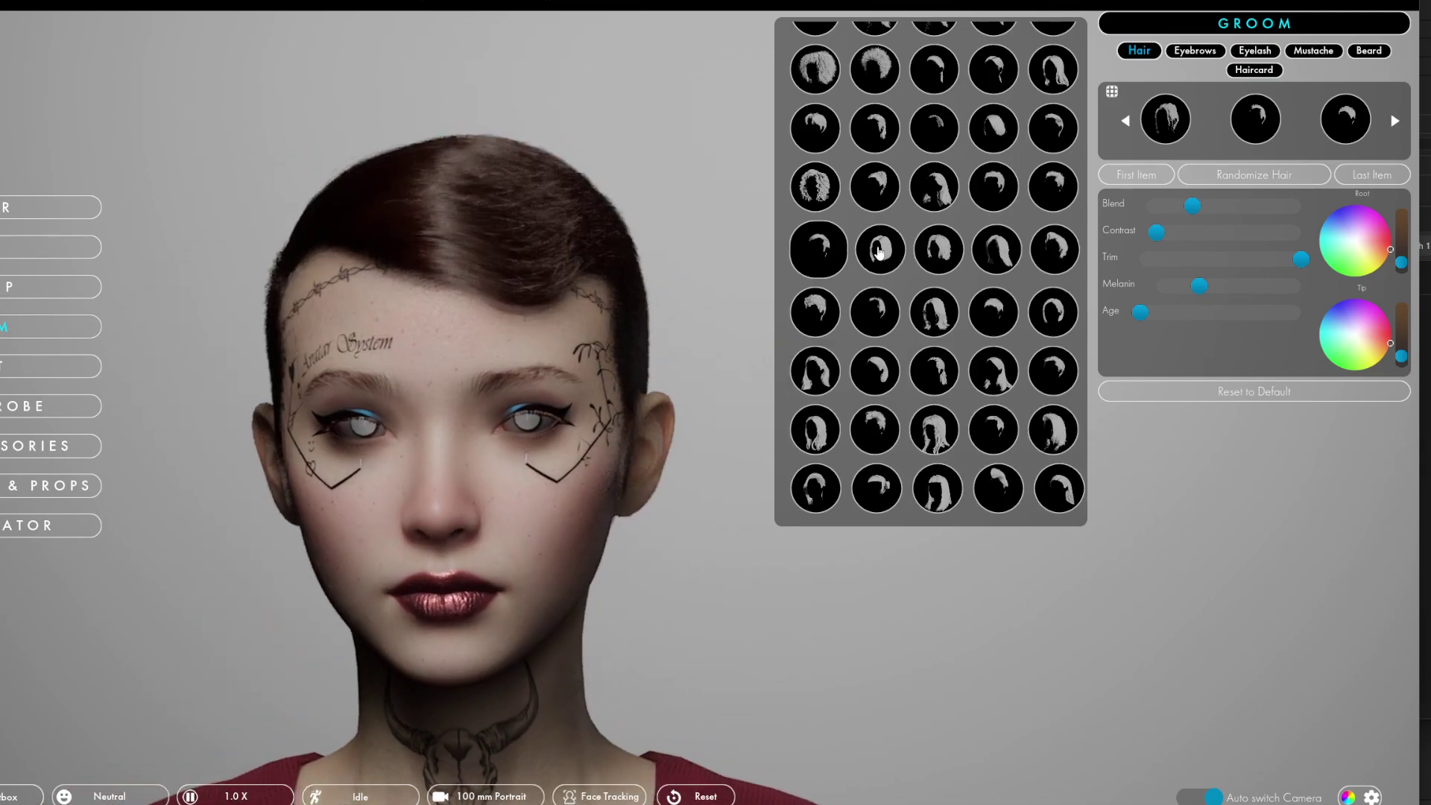
drag(671, 428, 475, 355)
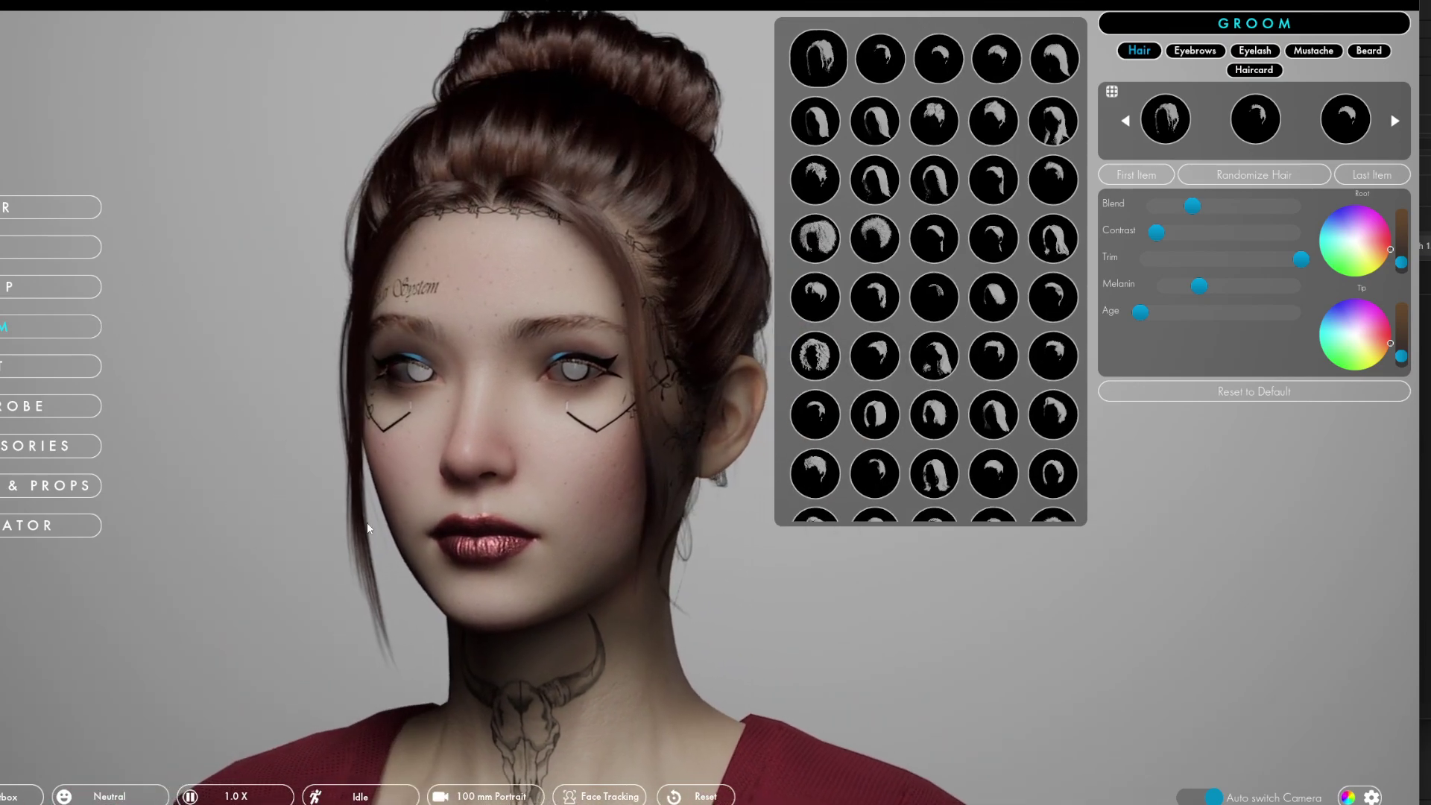
- Browse the nose shapes in the sculpting options and slightly reduce the nose depth
click(50, 366)
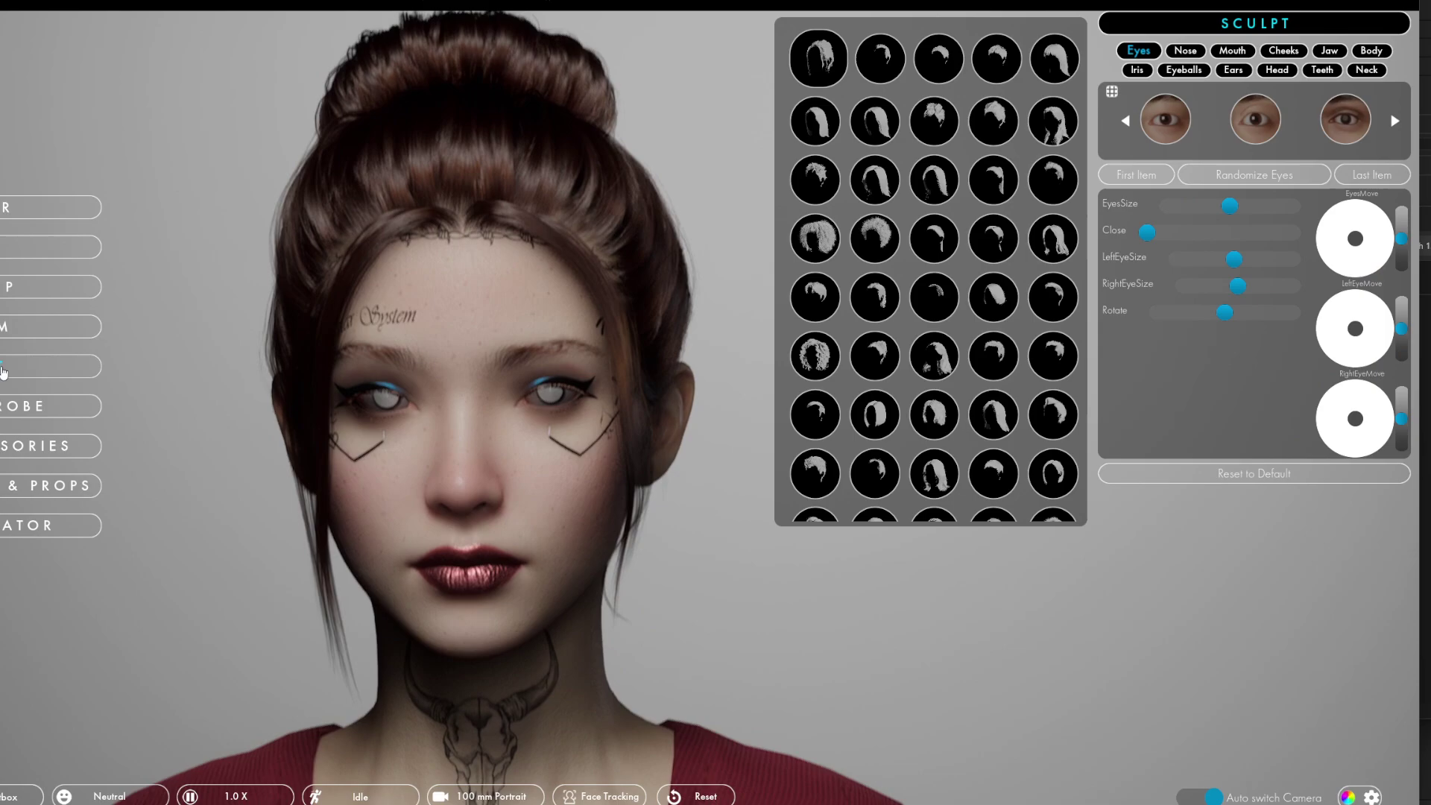
click(1185, 50)
scroll(1008, 292, down, 5)
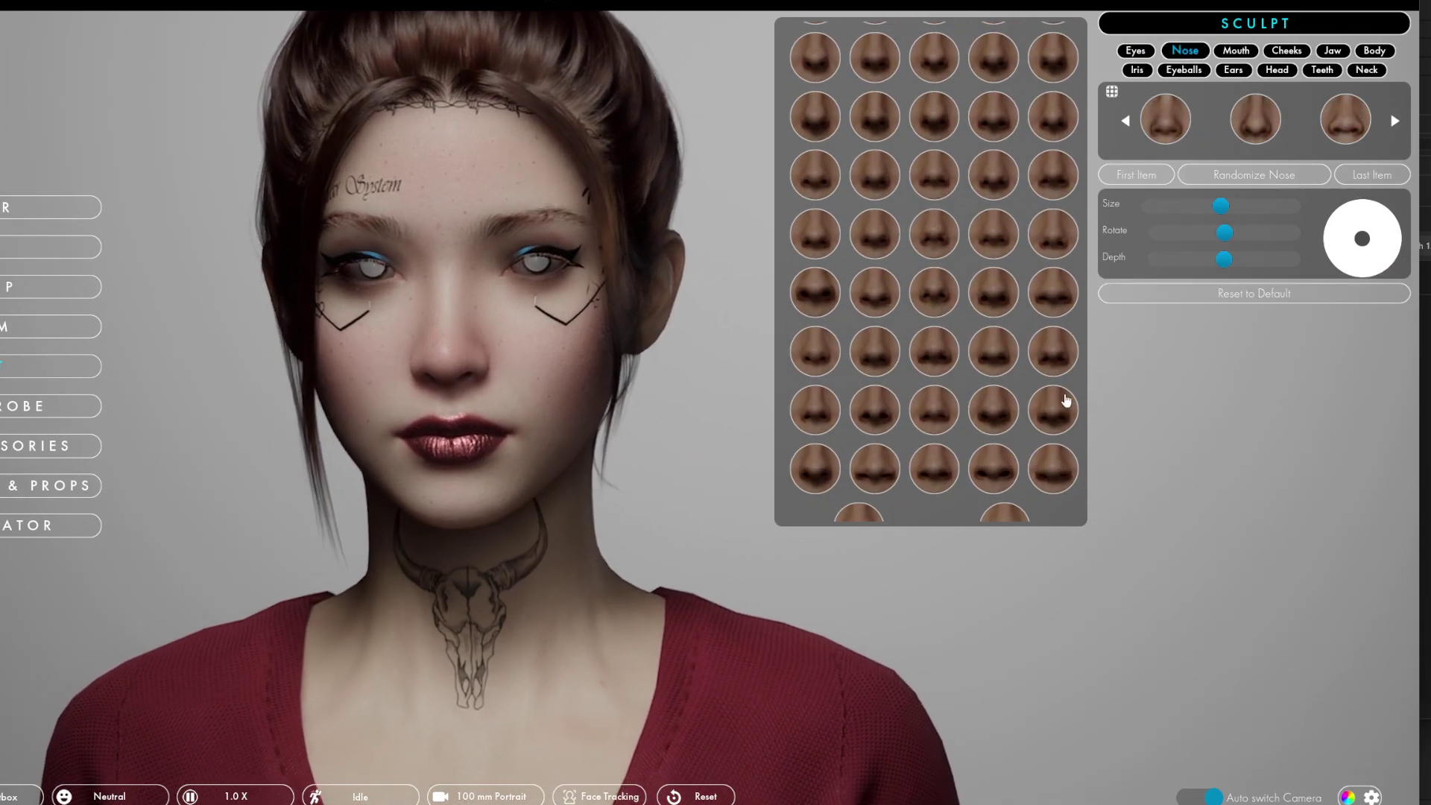
drag(1225, 258, 1205, 258)
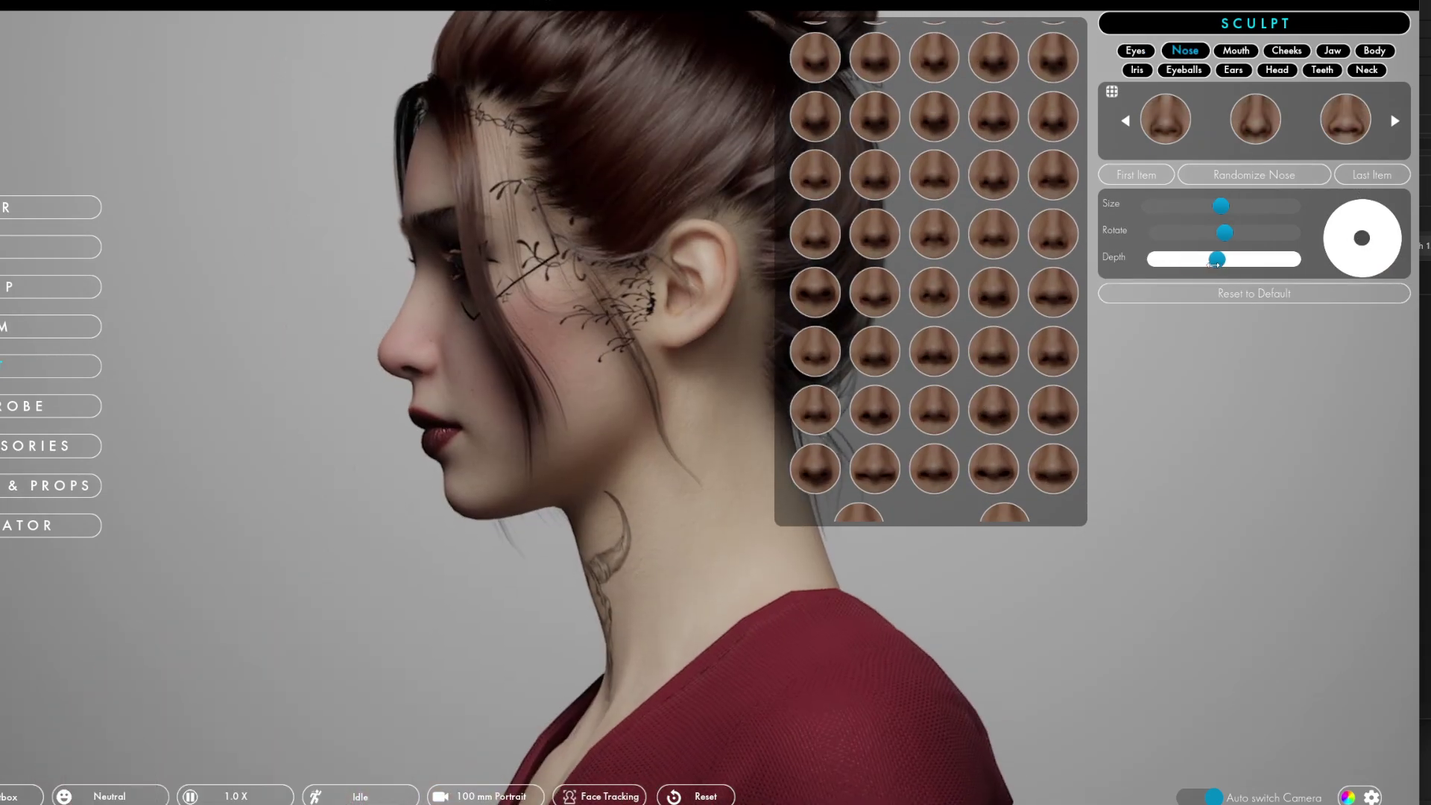
- Open the wardrobe outfits and try several lighting presets, applying the reblium studio preset with blue and magenta light
click(30, 405)
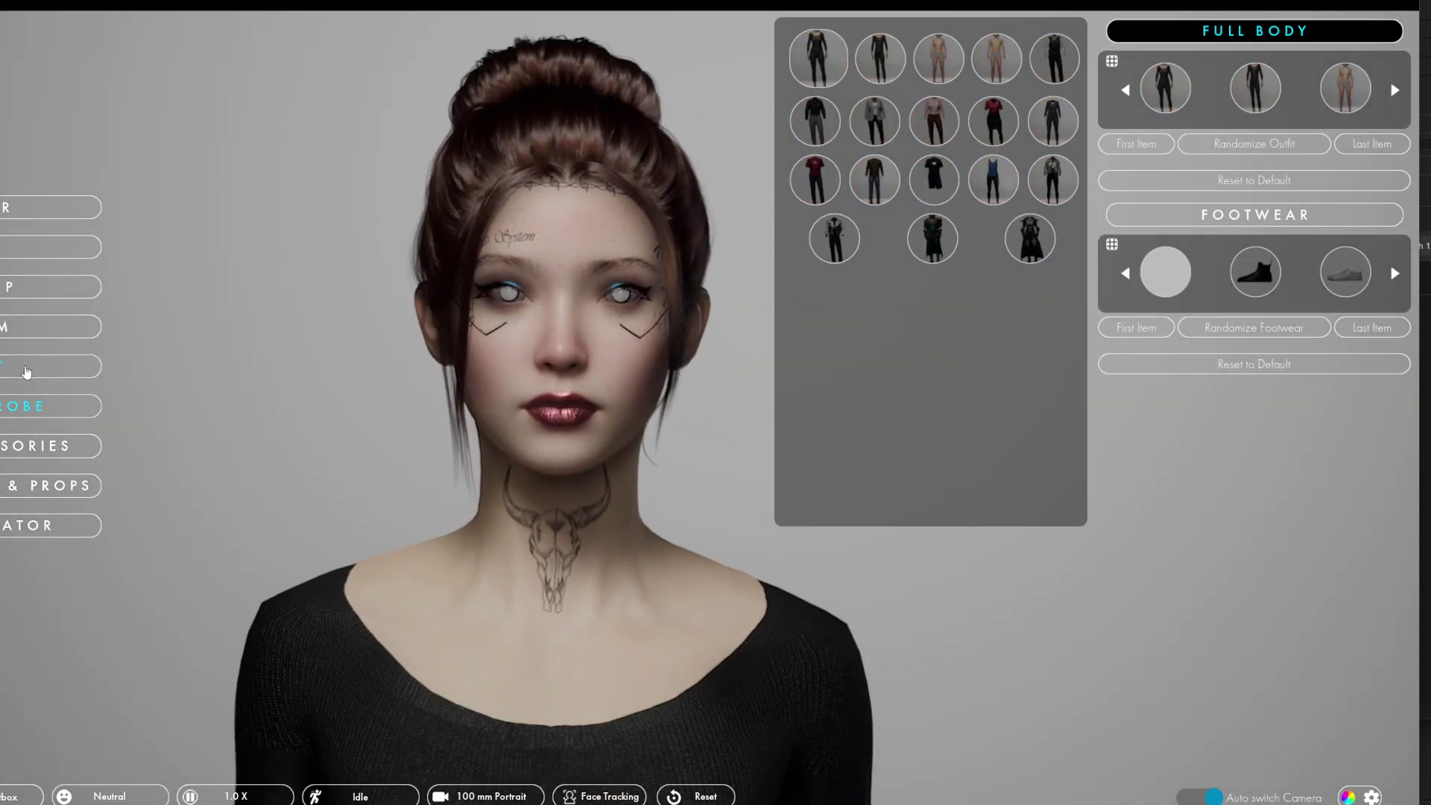
click(16, 796)
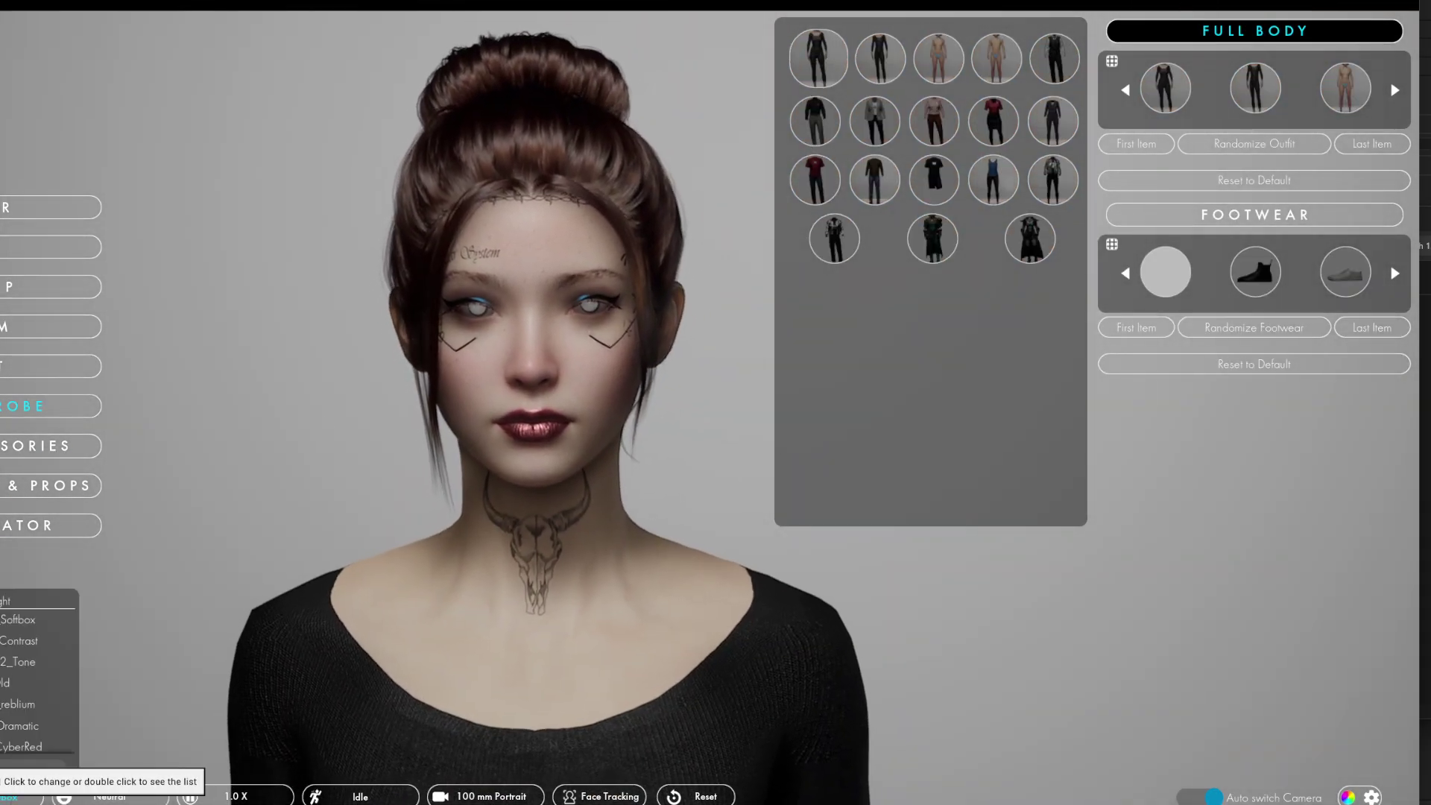
click(19, 682)
click(15, 682)
click(16, 703)
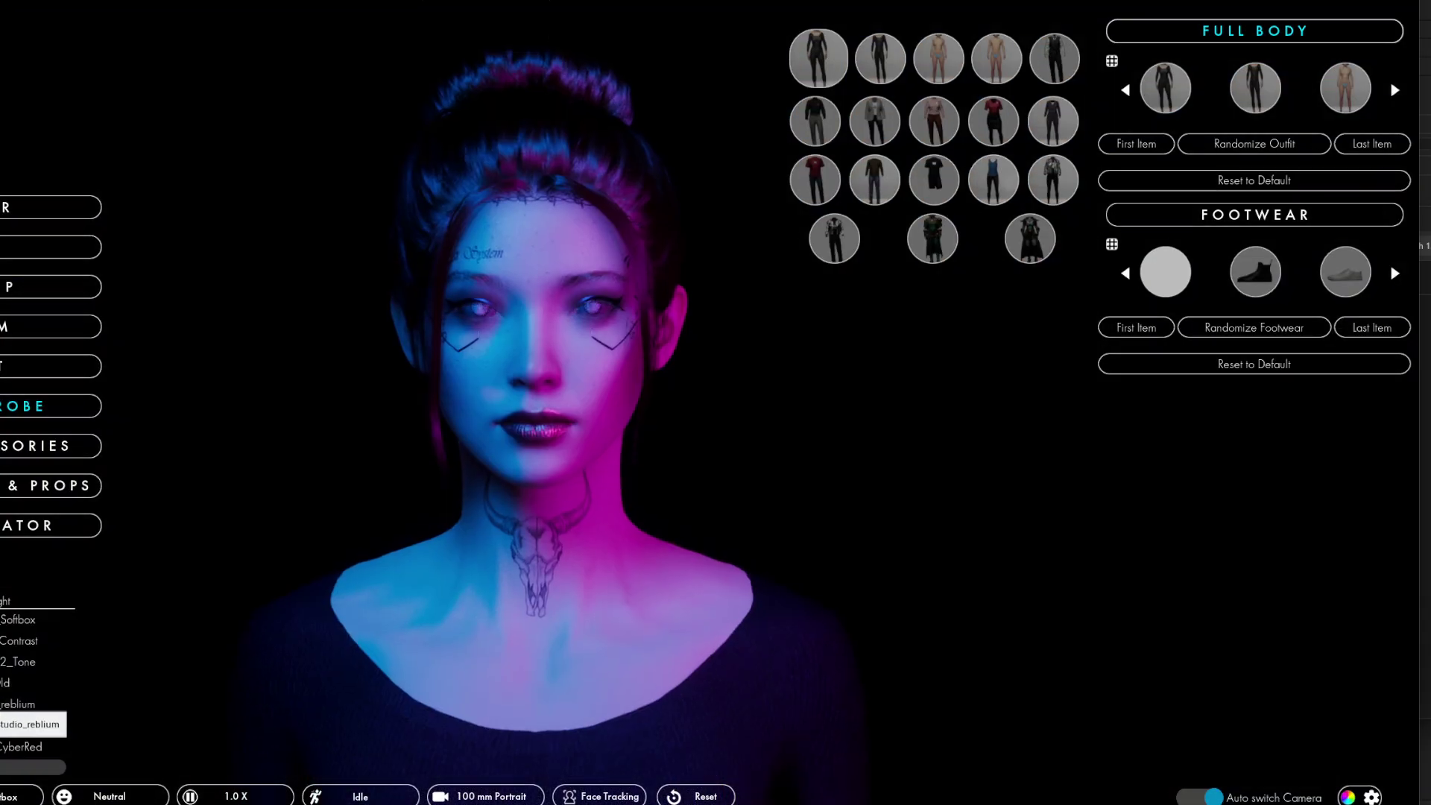
click(19, 746)
click(18, 705)
- Turn off automatic camera switching and close the grid of outfit thumbnails
click(1202, 797)
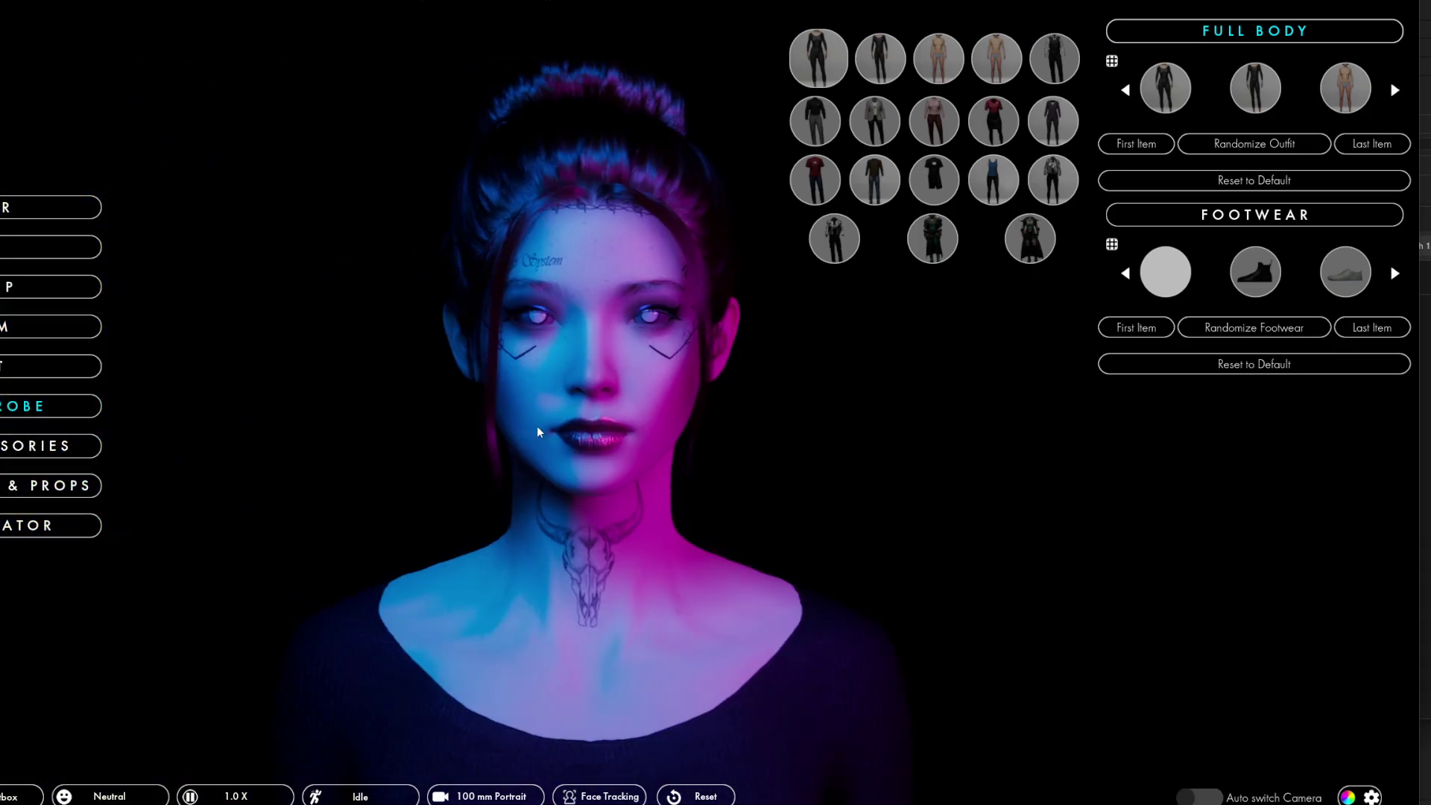
click(1012, 473)
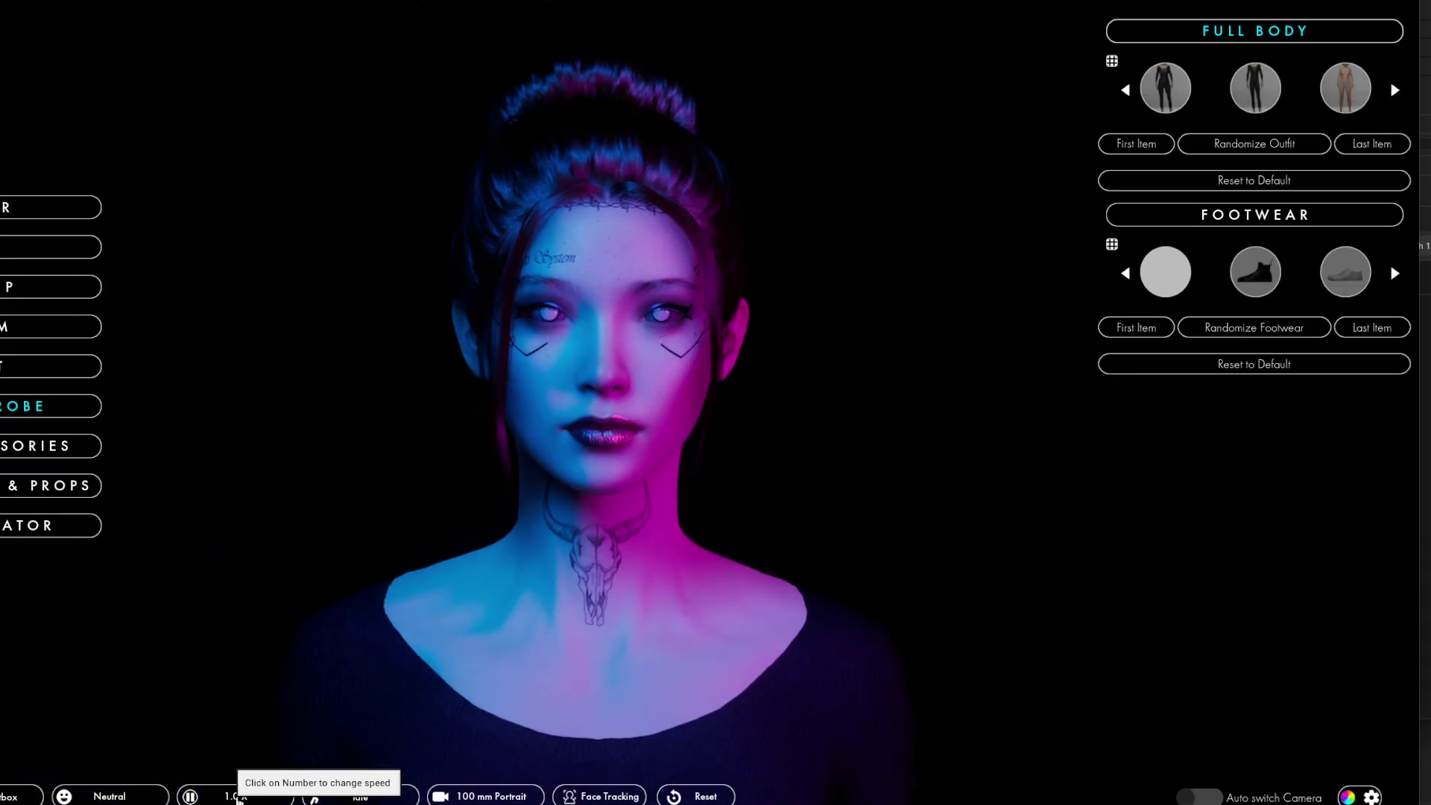
- Look through the list of facial expressions, leaving the avatar on Neutral
click(88, 795)
click(80, 795)
mouse_move(165, 674)
mouse_down()
mouse_move(159, 708)
mouse_move(147, 679)
mouse_up()
double_click(110, 796)
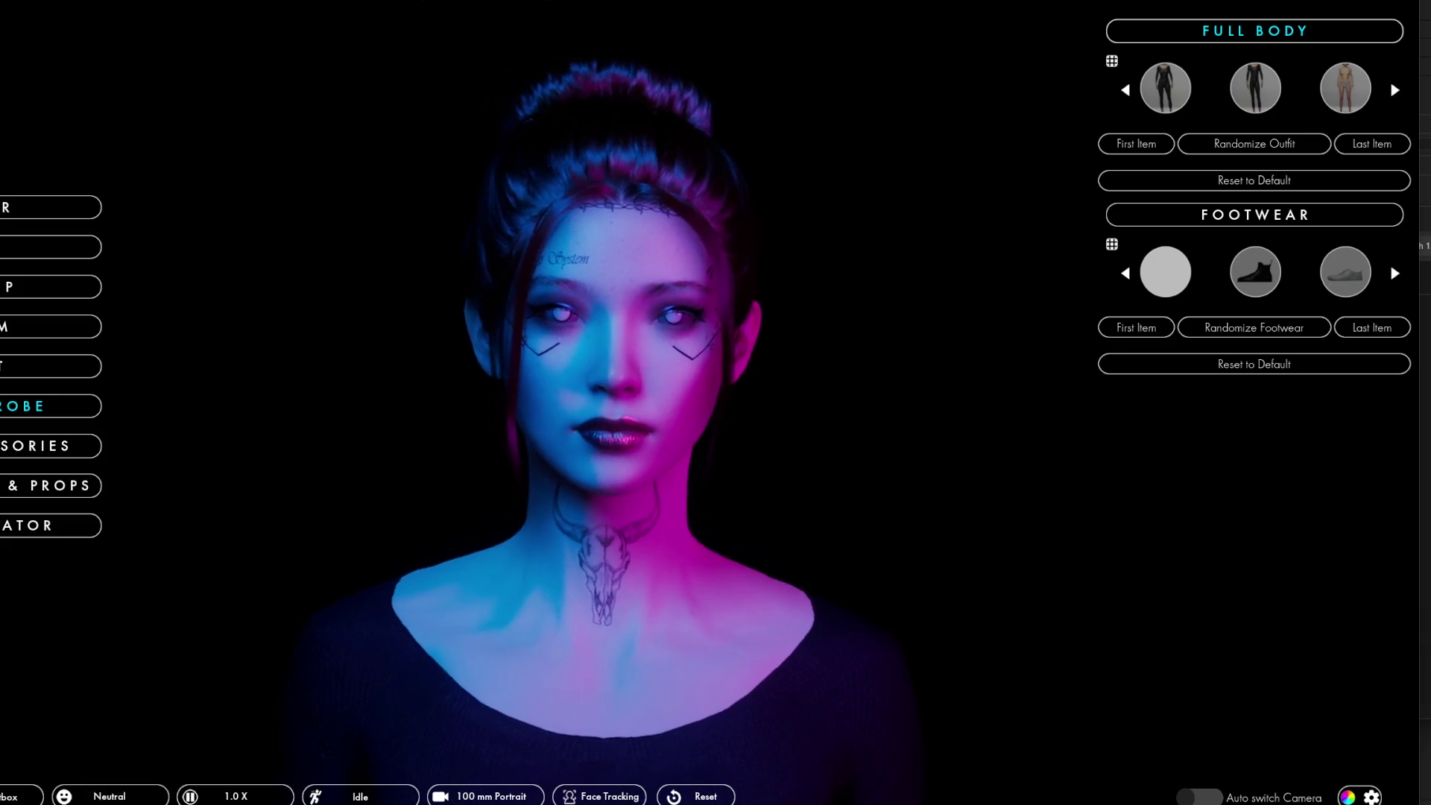
- View the avatar with the 50 mm Torso camera and toggle the interface off and on again
click(492, 796)
click(441, 796)
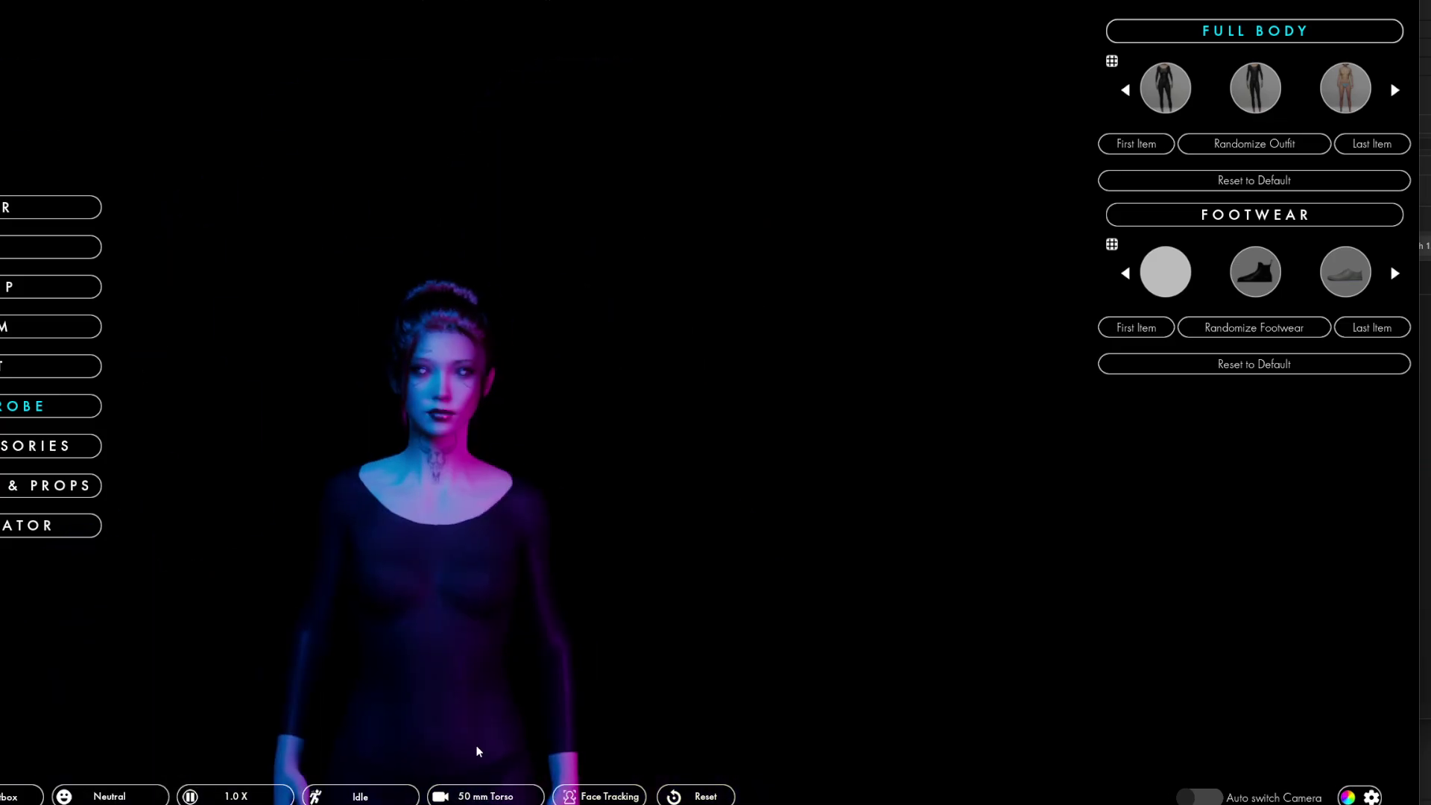
key(h)
key(h)
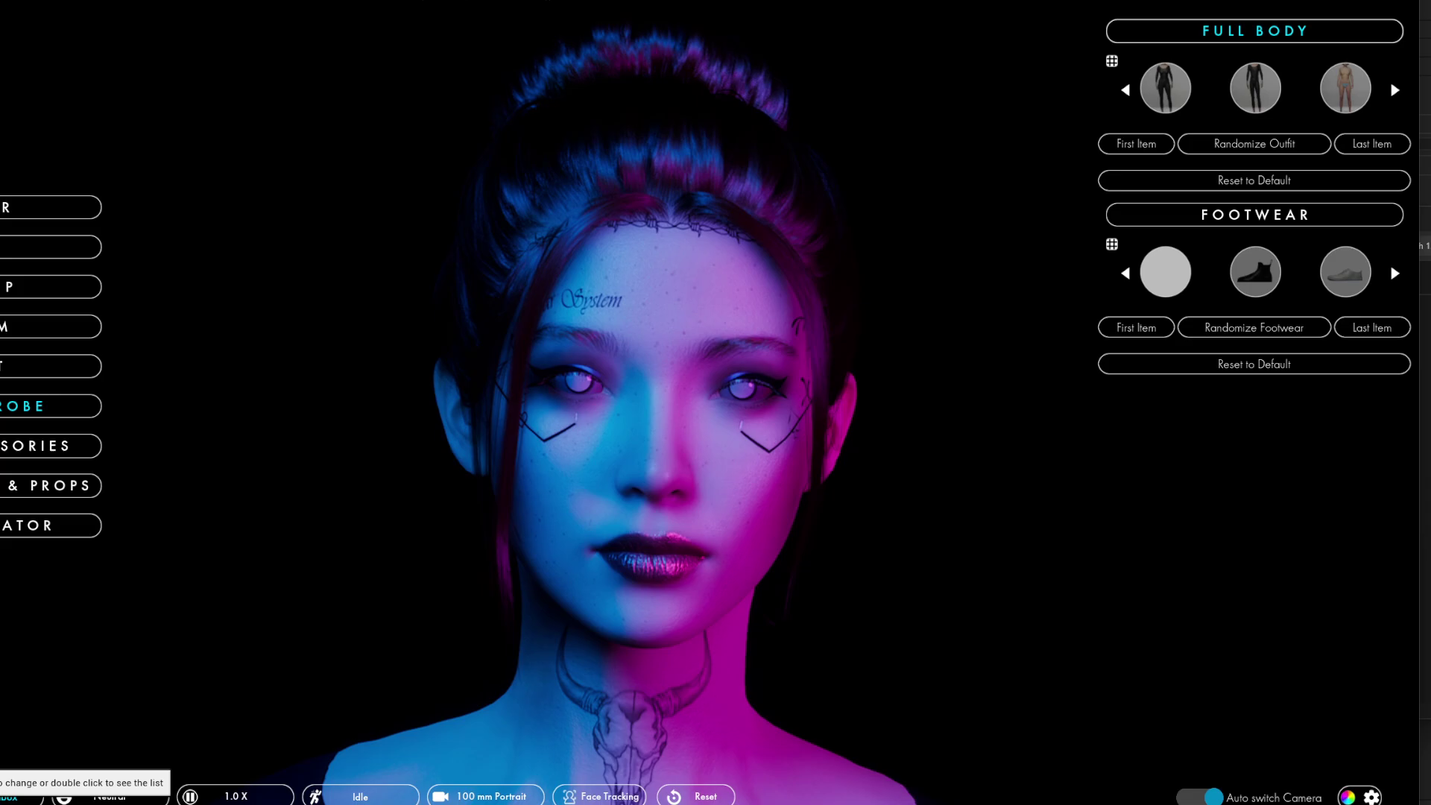